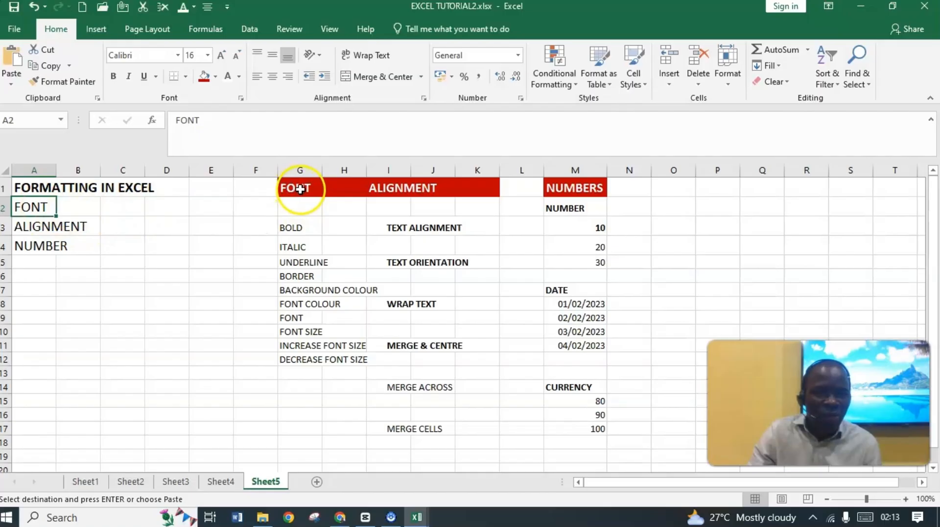
click(298, 229)
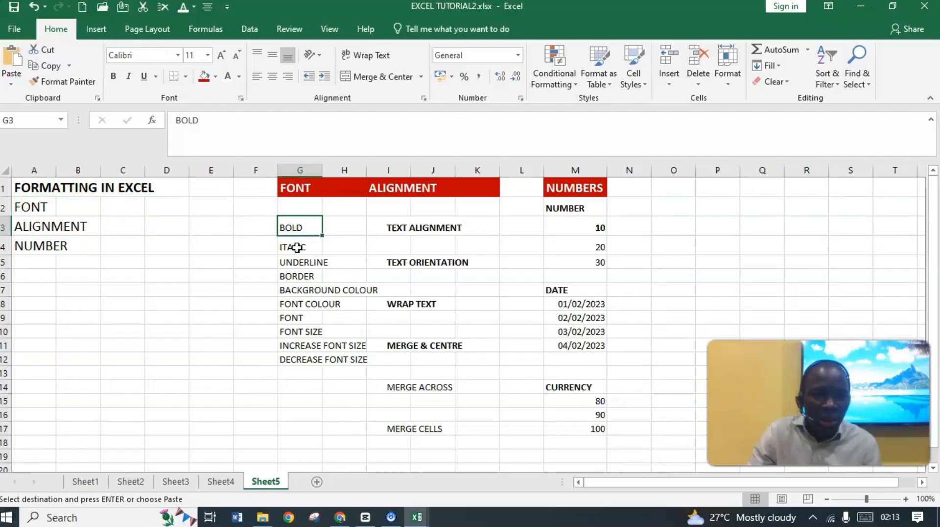
click(297, 248)
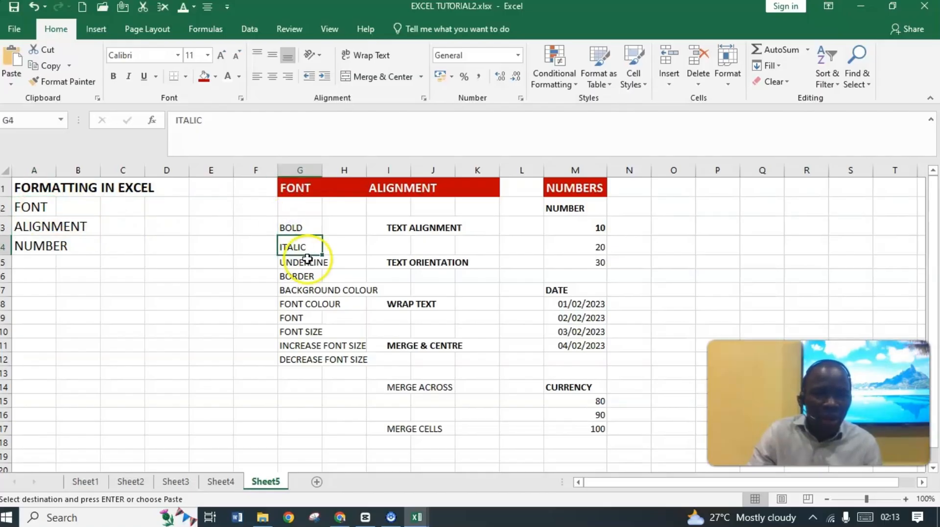
click(304, 262)
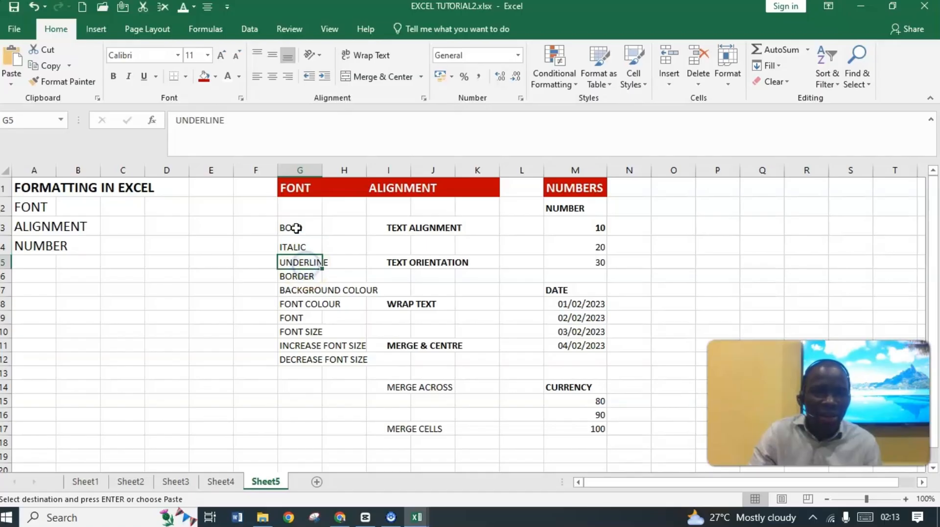
Step: Make the BOLD entry in cell G3 bold
click(297, 229)
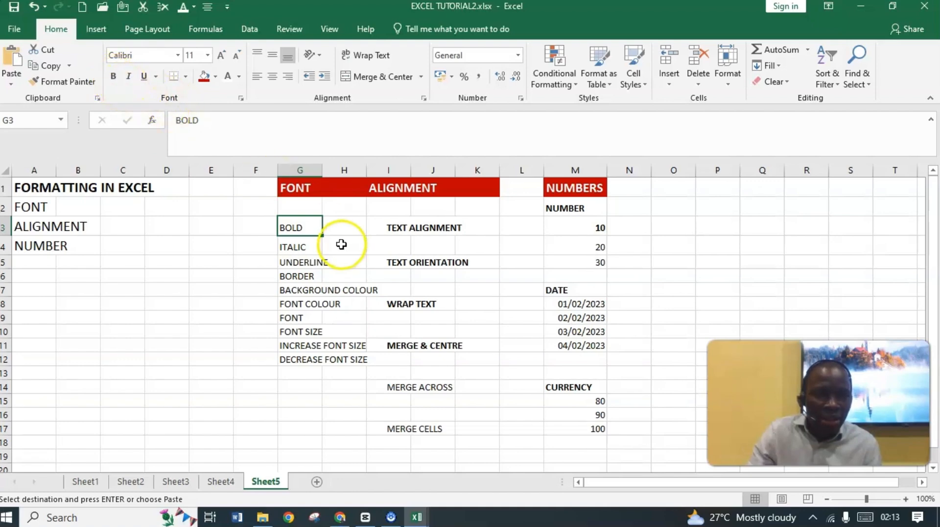
click(299, 228)
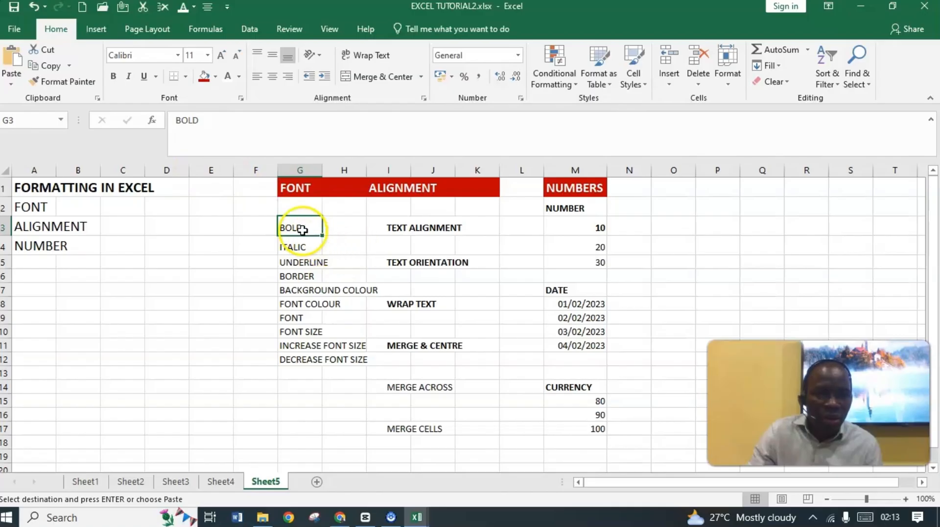
click(302, 230)
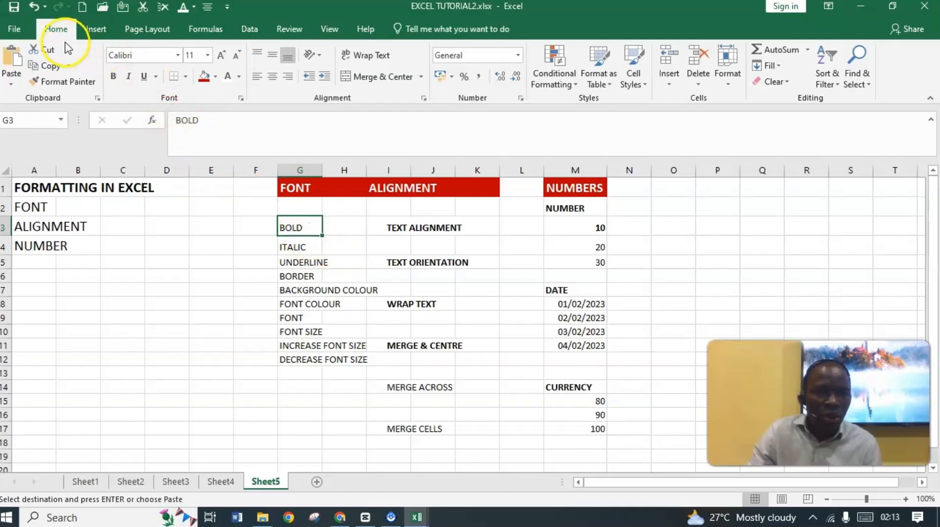
click(113, 77)
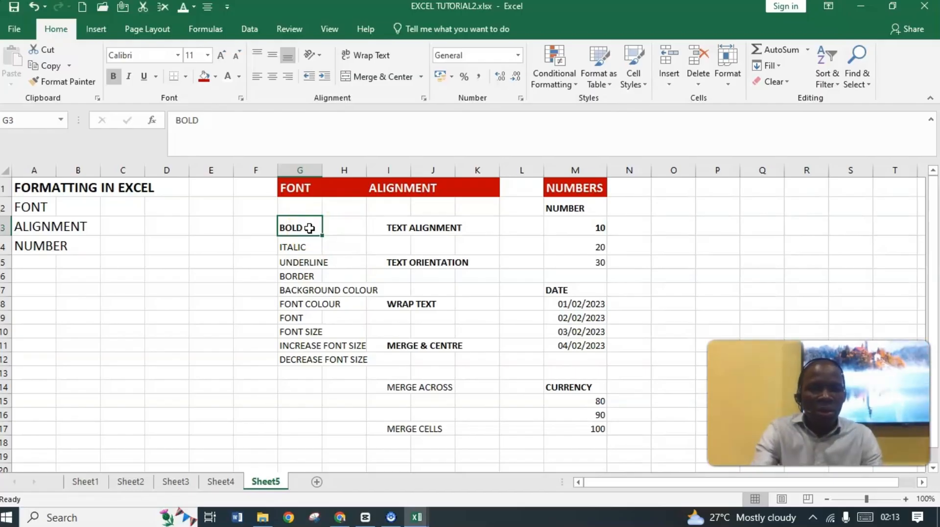
key(ctrl+b)
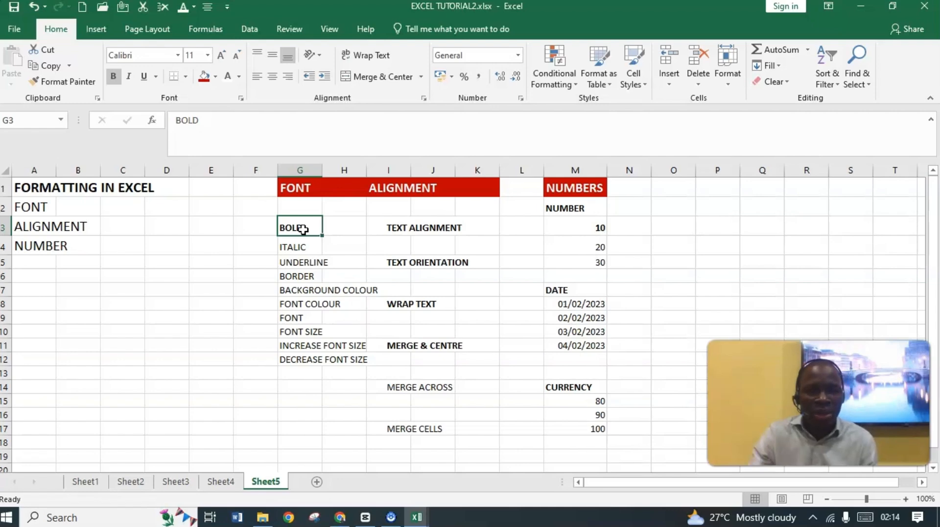
Step: Italicize the ITALIC entry in cell G4, toggling the format off and back on once
click(298, 248)
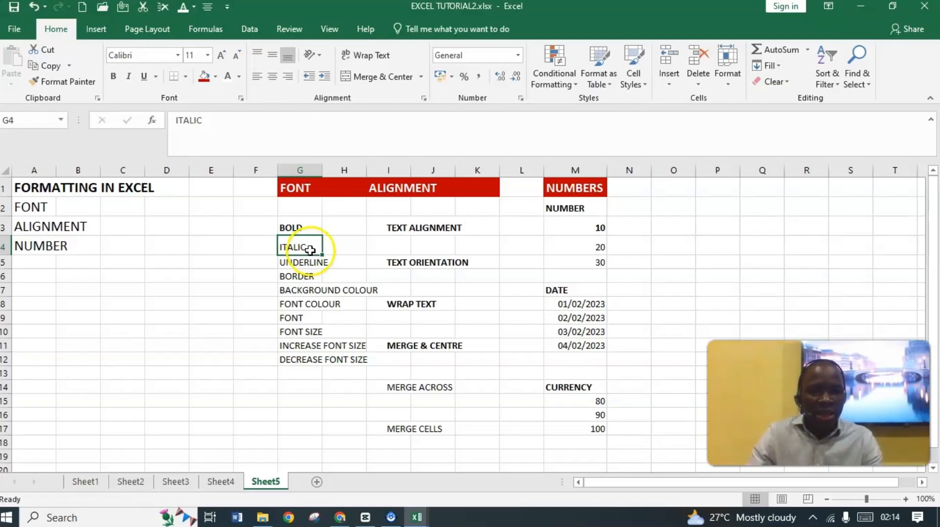
click(129, 78)
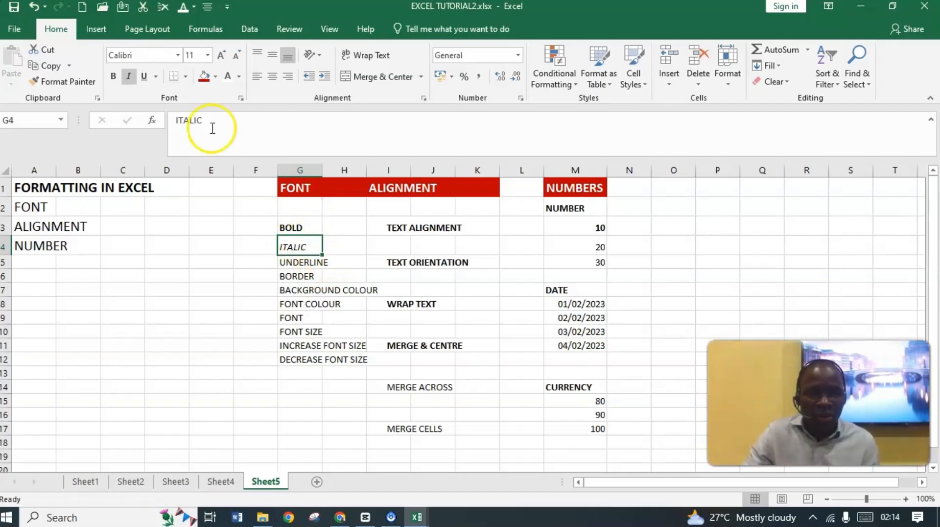
click(128, 77)
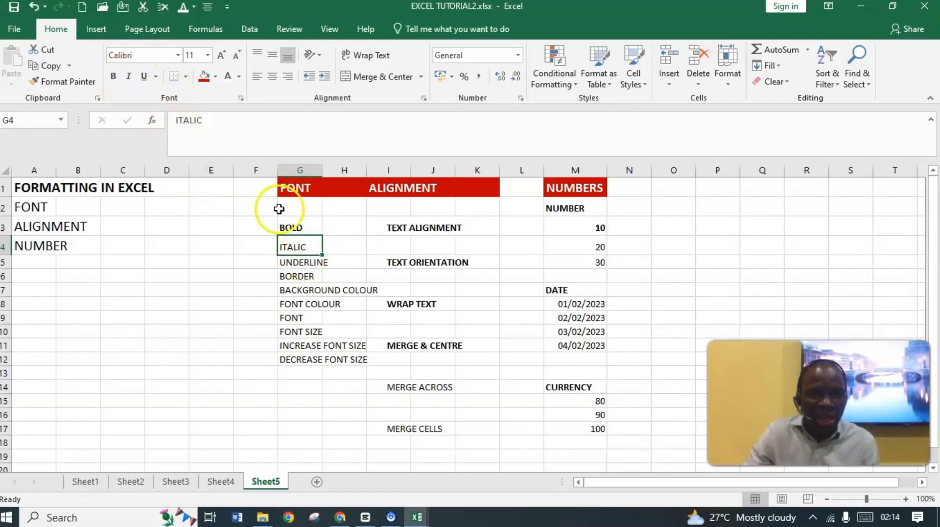
click(127, 78)
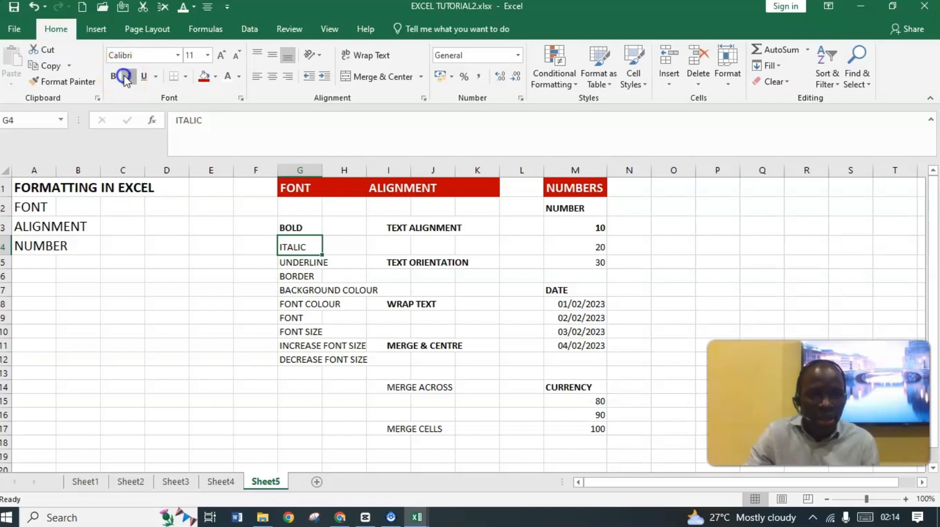
Step: Underline the UNDERLINE entry in cell G5, switching from a single to a double underline
click(316, 265)
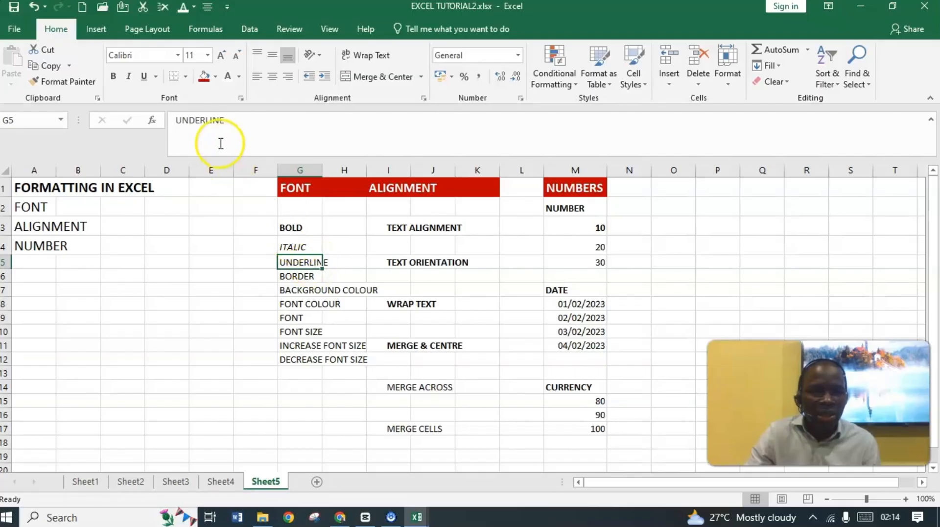
click(144, 77)
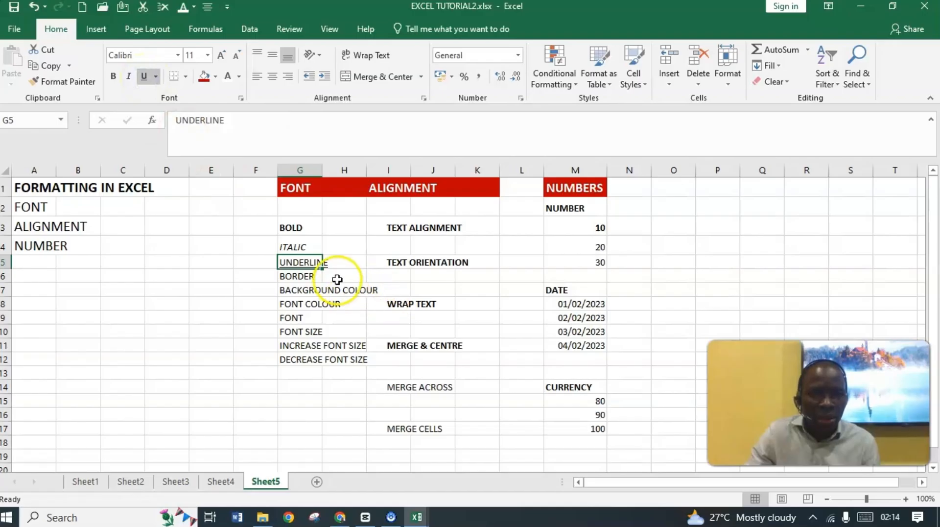
click(155, 77)
click(157, 114)
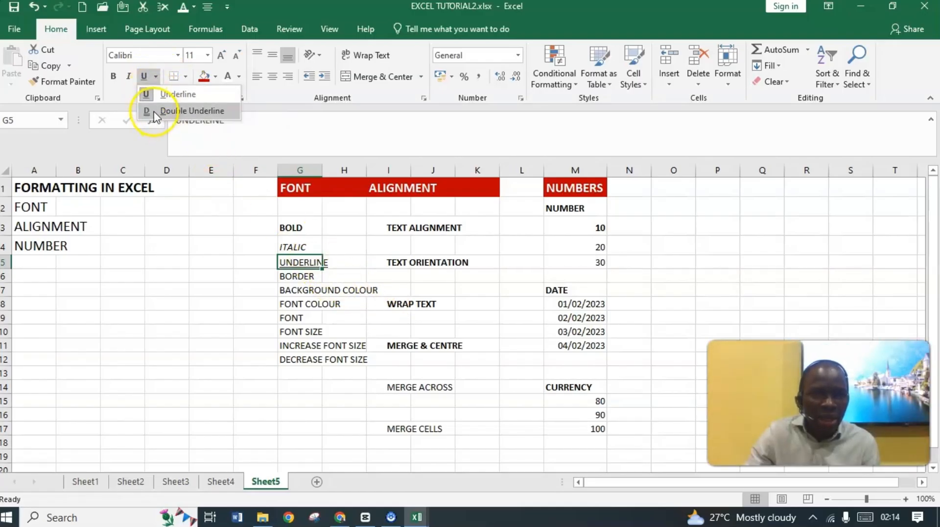
click(183, 113)
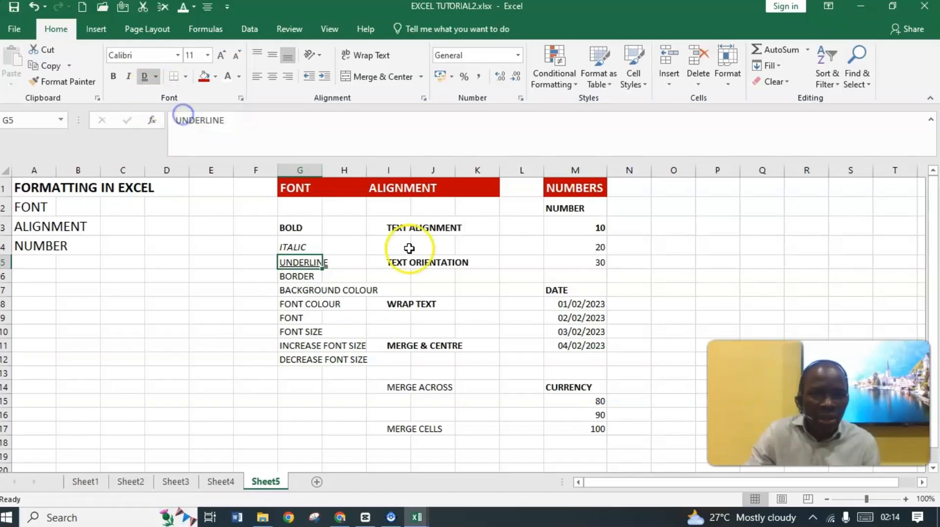
Step: Apply All Borders to the BORDER entry in cell G6 and select a neighbouring cell to view it
click(319, 276)
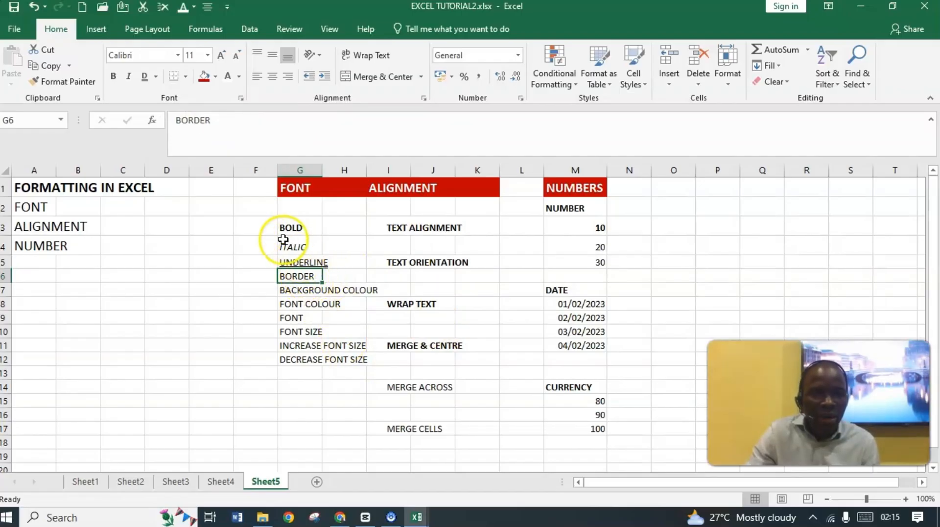
click(187, 77)
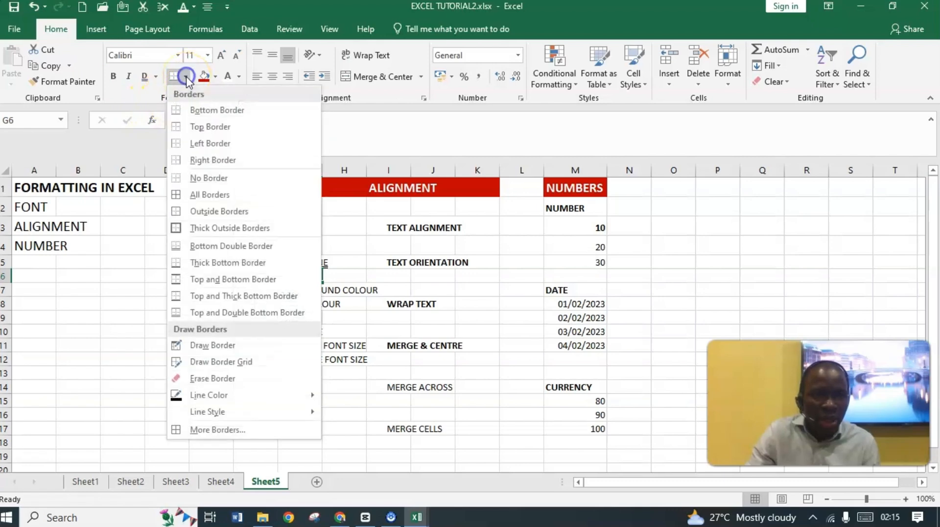
click(199, 199)
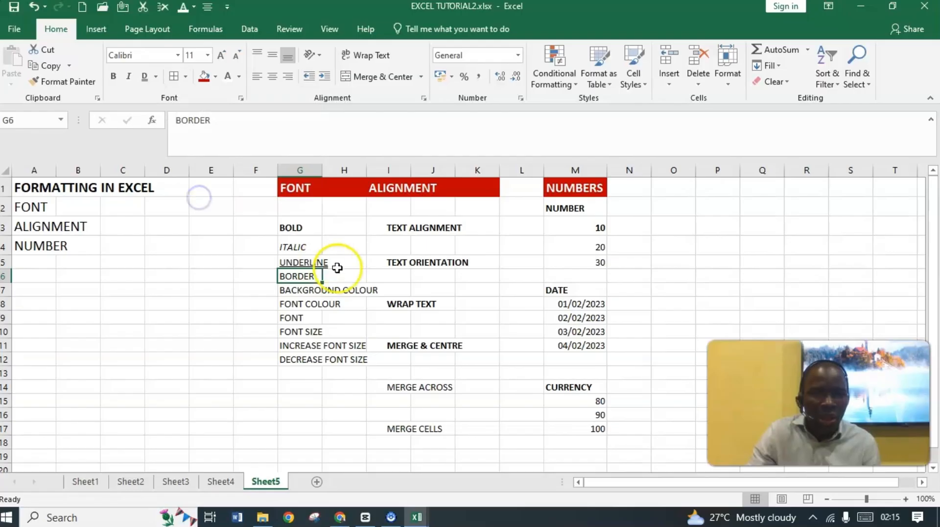
click(336, 290)
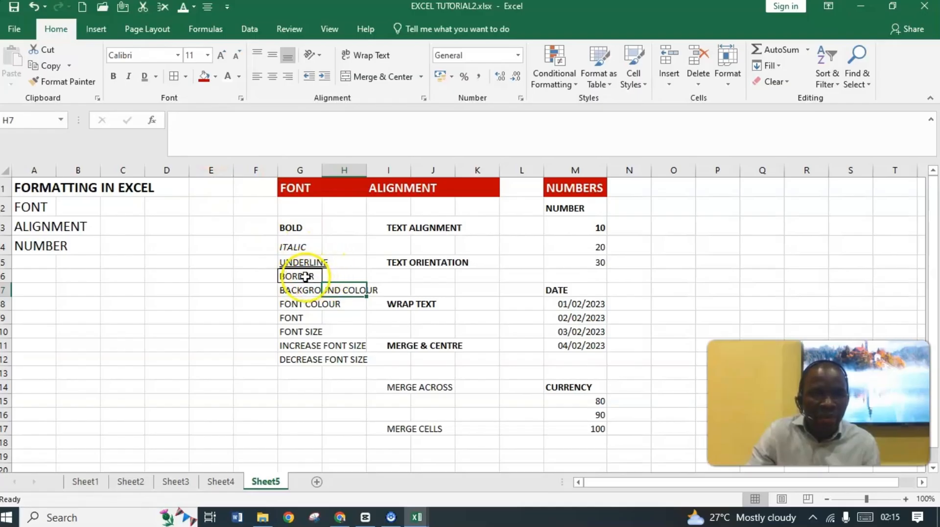
Step: Apply All Borders to the range G6:H12, from BORDER through DECREASE FONT SIZE
drag(305, 271, 356, 356)
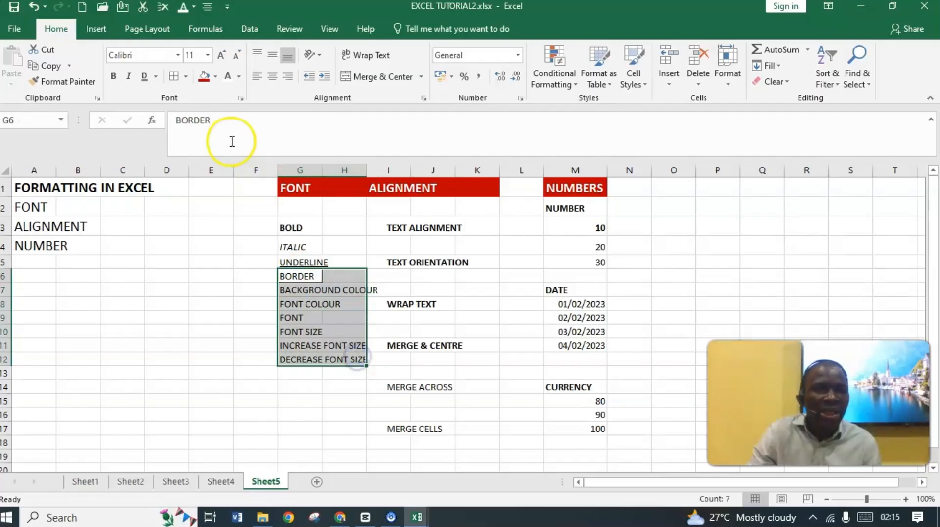
click(186, 76)
click(206, 196)
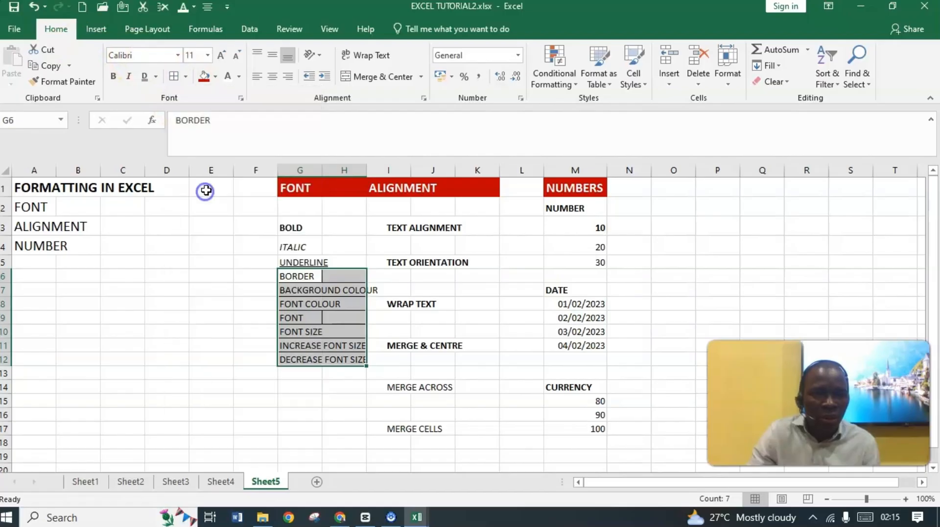
click(387, 324)
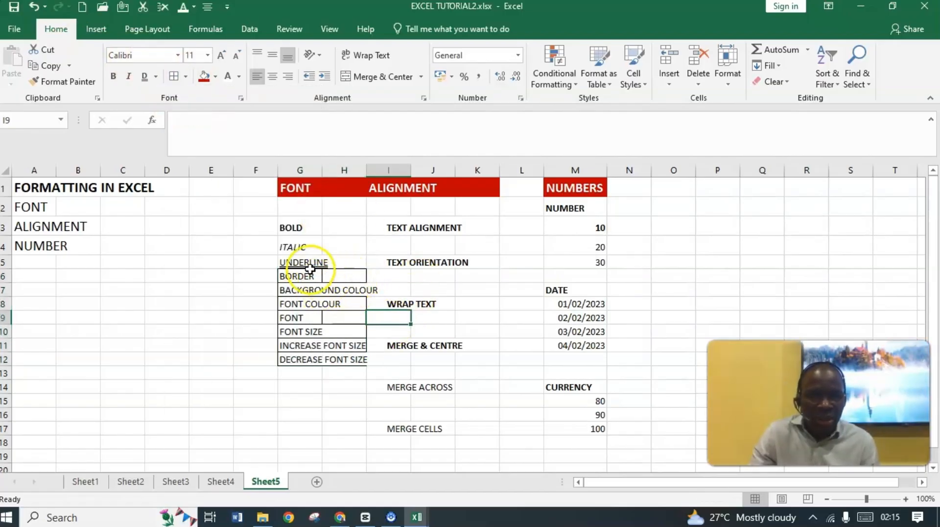
Step: Remove all borders from the range G6:H12 using the No Border option
mouse_move(304, 274)
mouse_down()
mouse_move(377, 353)
mouse_move(353, 355)
mouse_up()
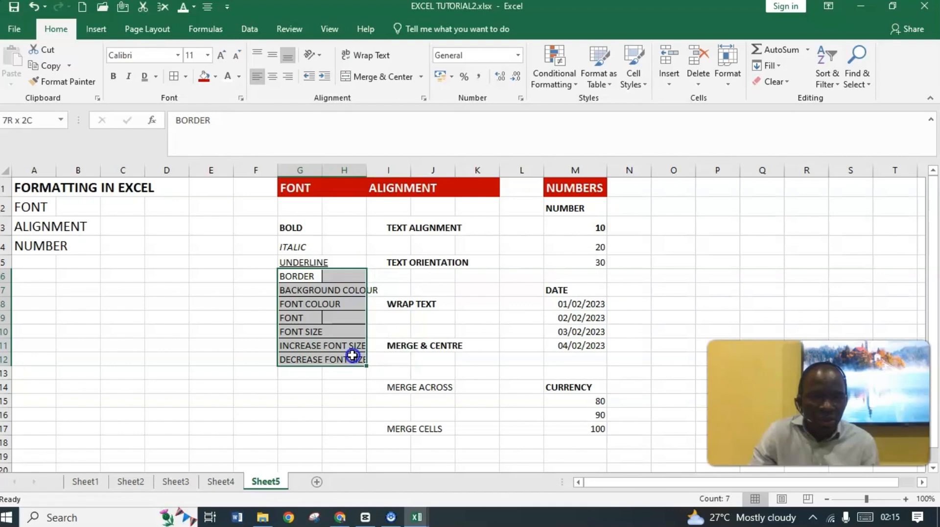
click(186, 78)
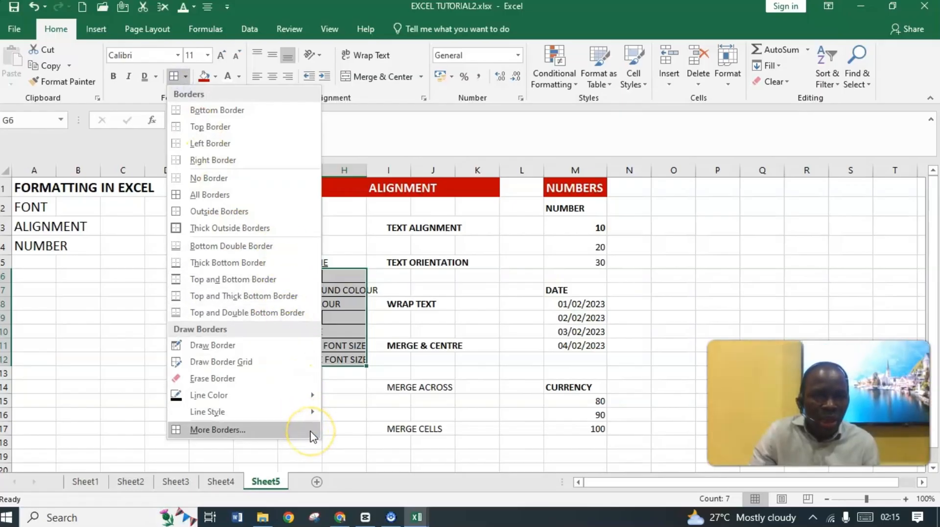
click(232, 178)
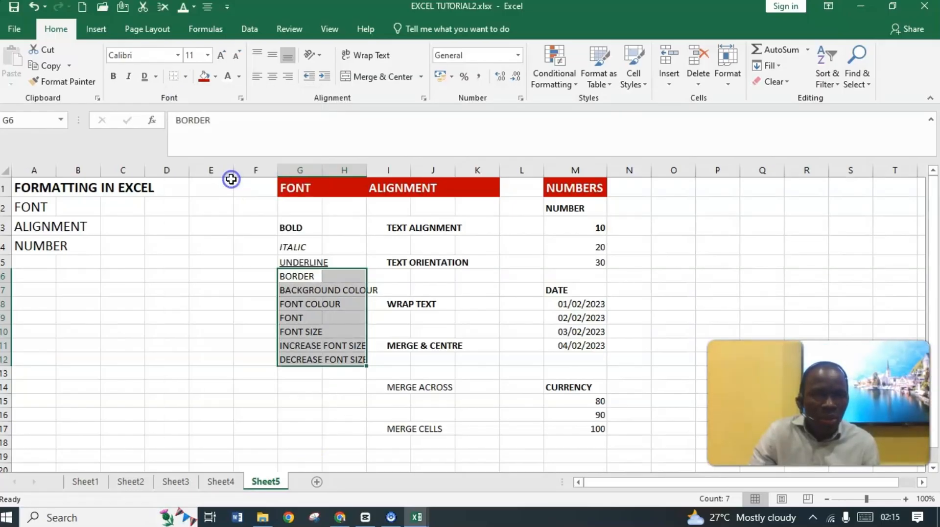
click(381, 331)
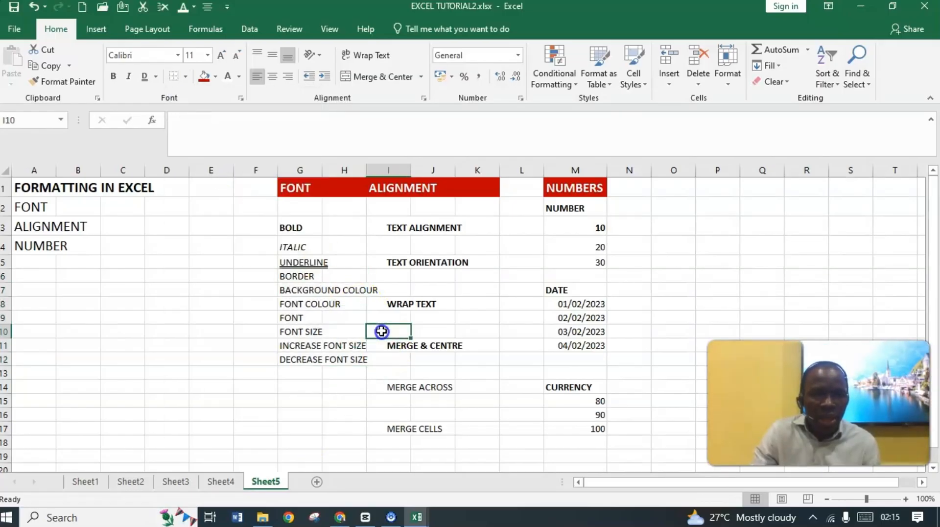
Step: Apply All Borders to only the BORDER entry in cell G6
click(306, 273)
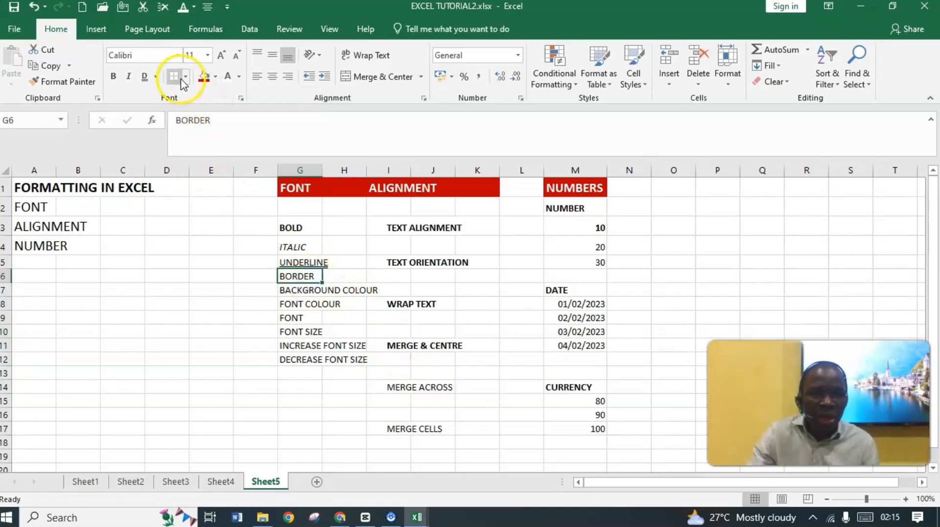
click(185, 78)
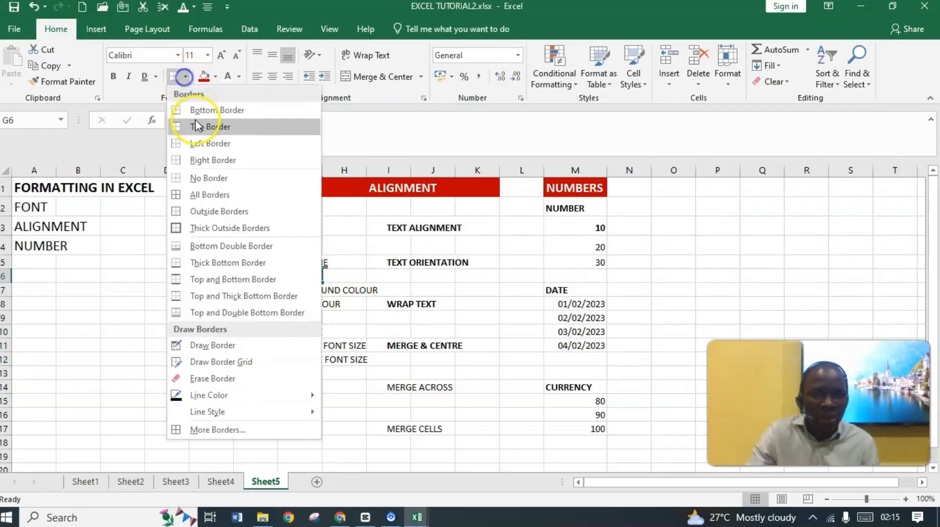
click(190, 196)
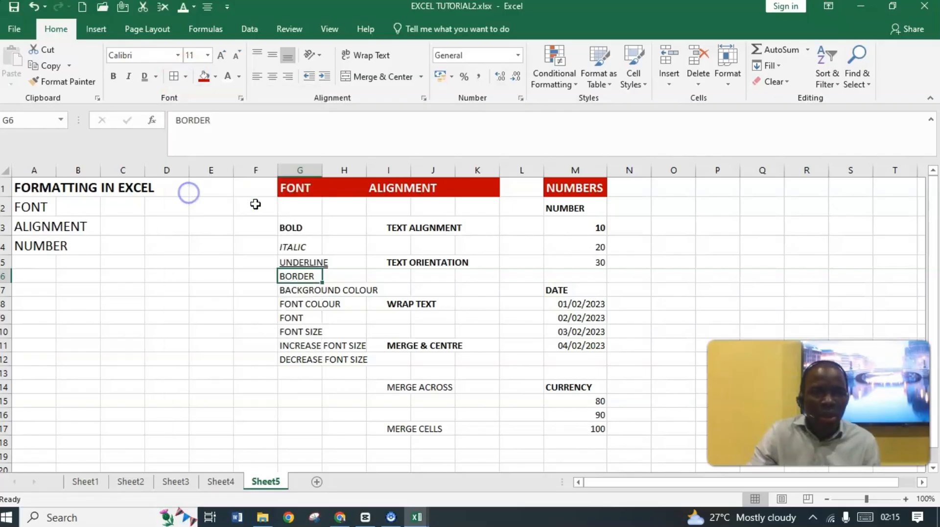
click(189, 77)
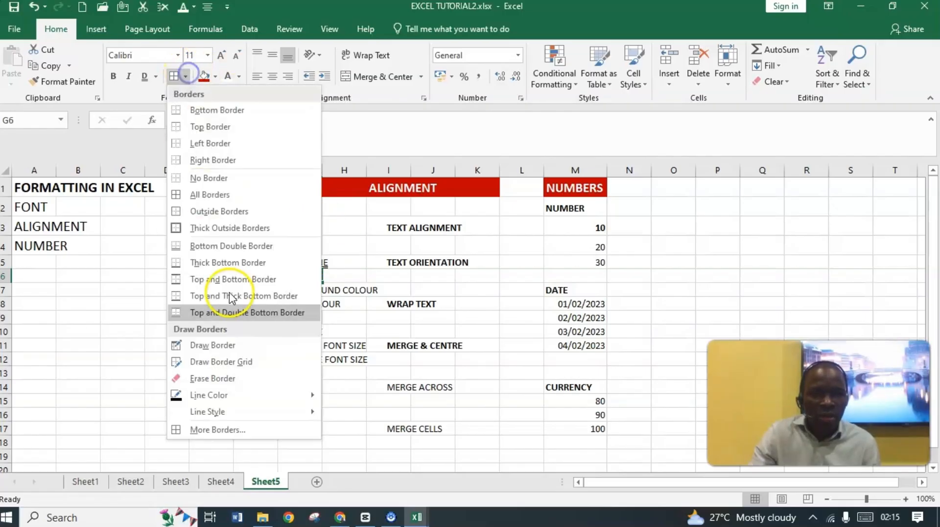
click(334, 277)
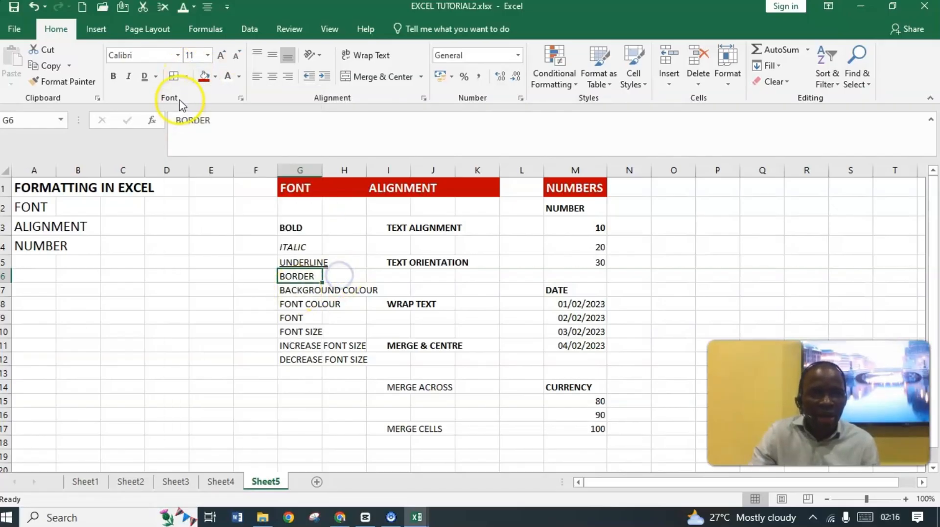
Step: Fill the BACKGROUND COLOUR cell G7 with the standard orange colour
click(327, 292)
click(304, 291)
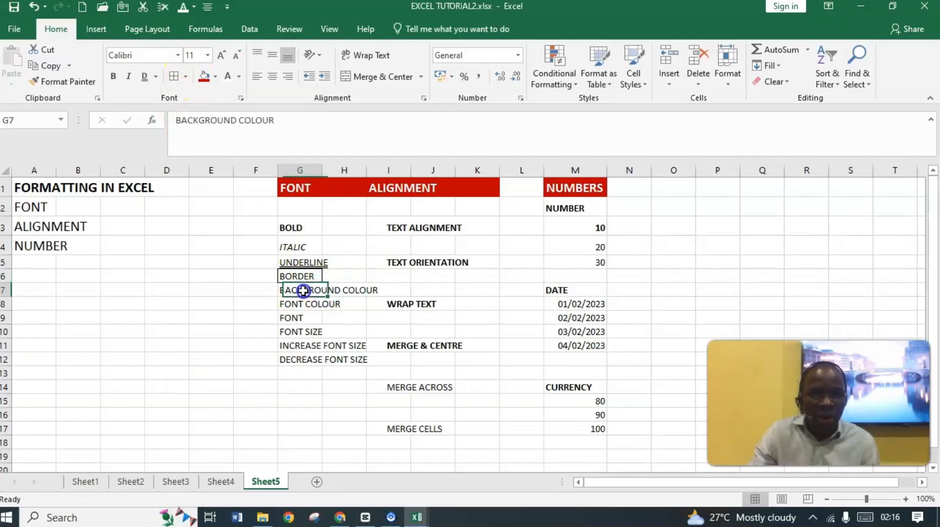
click(215, 78)
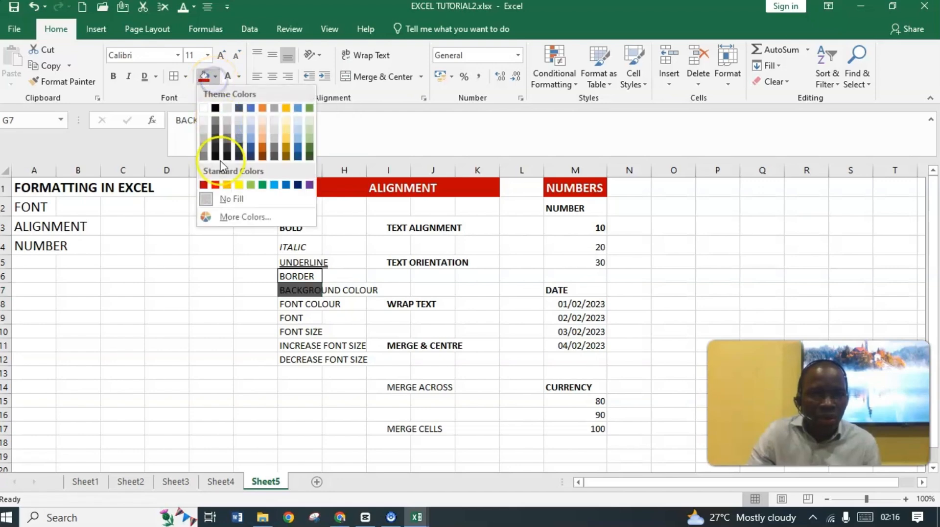
click(226, 185)
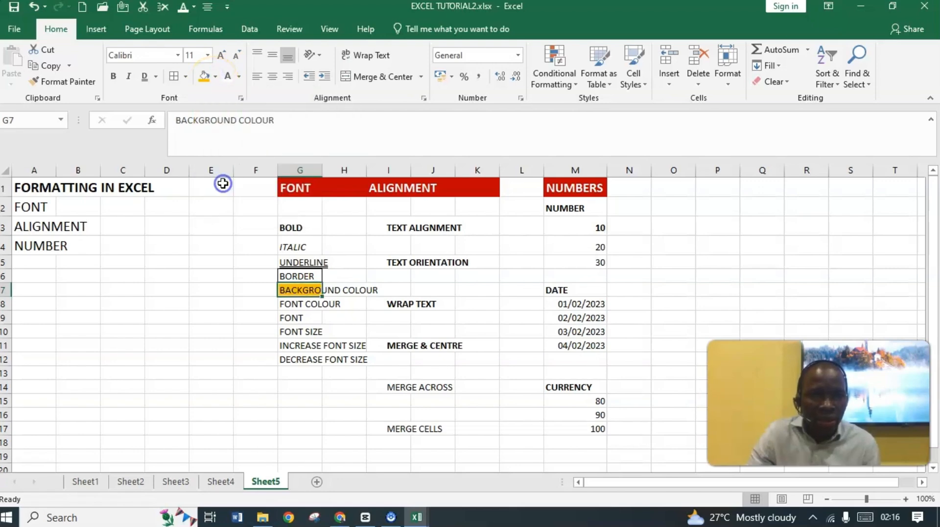
Step: Fill the range G7:I7 behind the BACKGROUND COLOUR text with the standard yellow colour
click(215, 78)
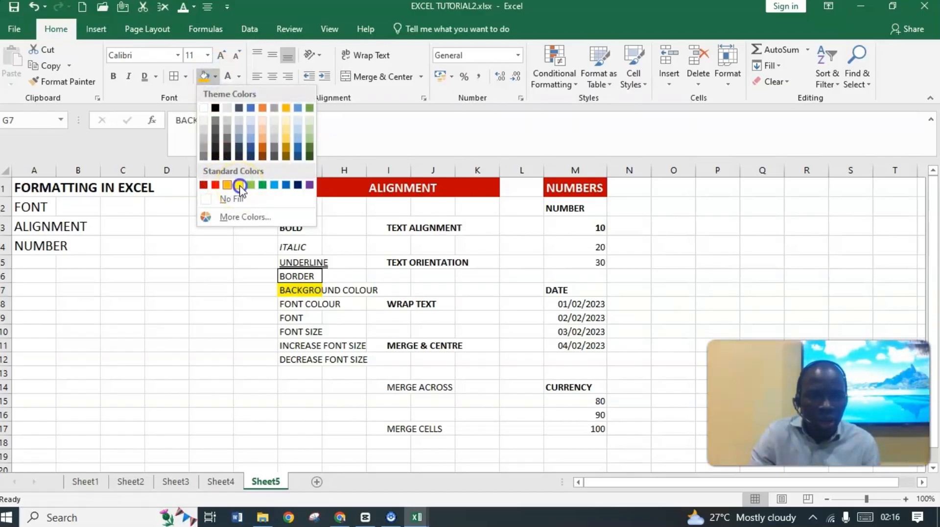
click(240, 186)
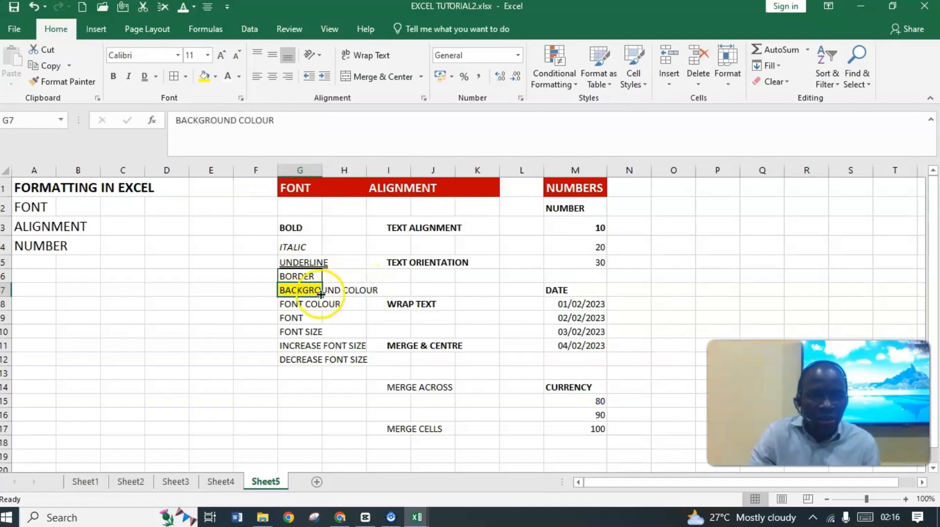
drag(301, 289, 367, 290)
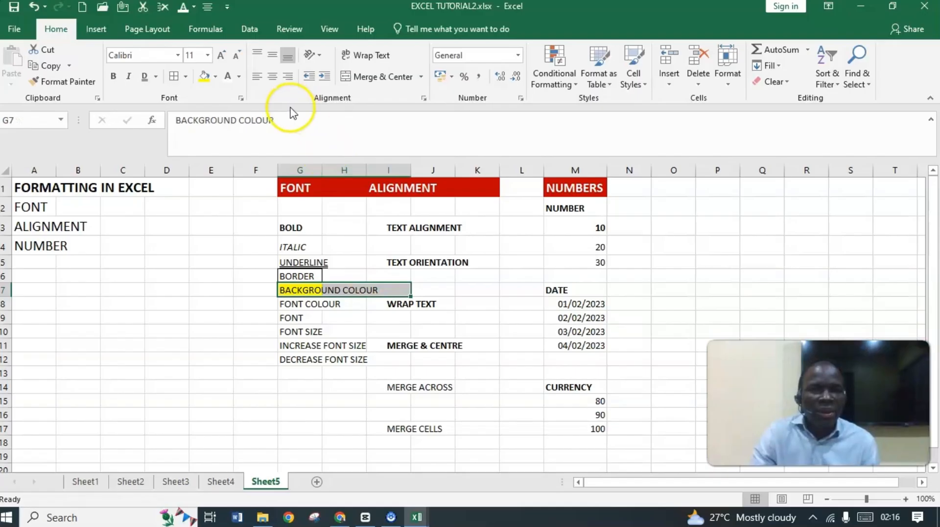
click(205, 76)
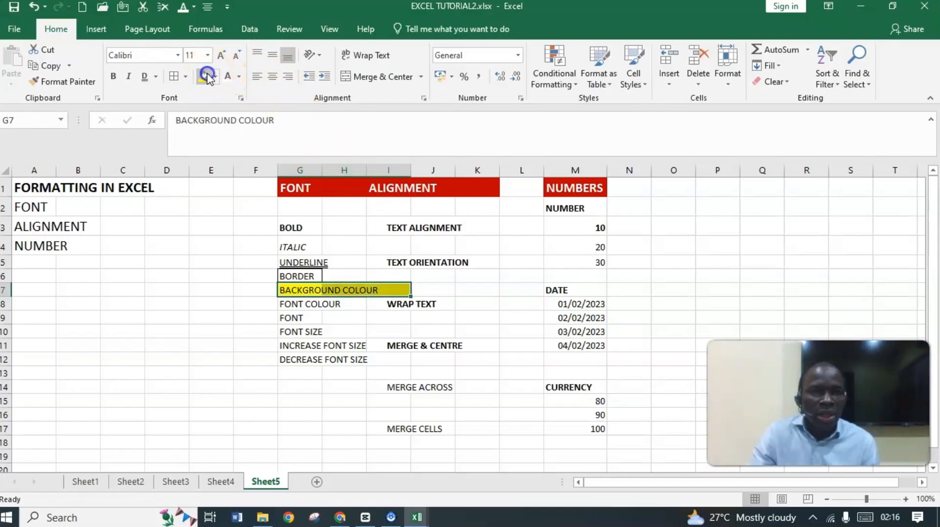
click(345, 303)
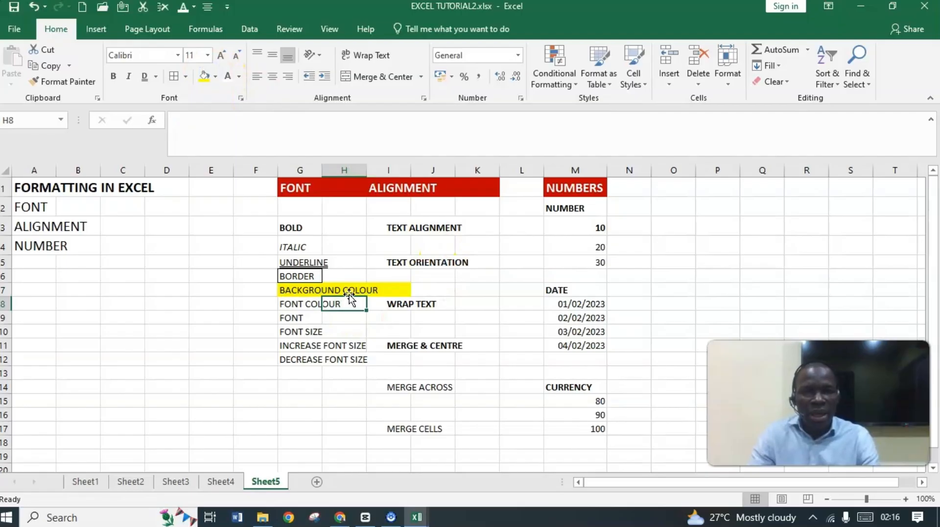
Step: Set the text colour of the FONT COLOUR entry in cell G8 to standard dark blue
click(294, 304)
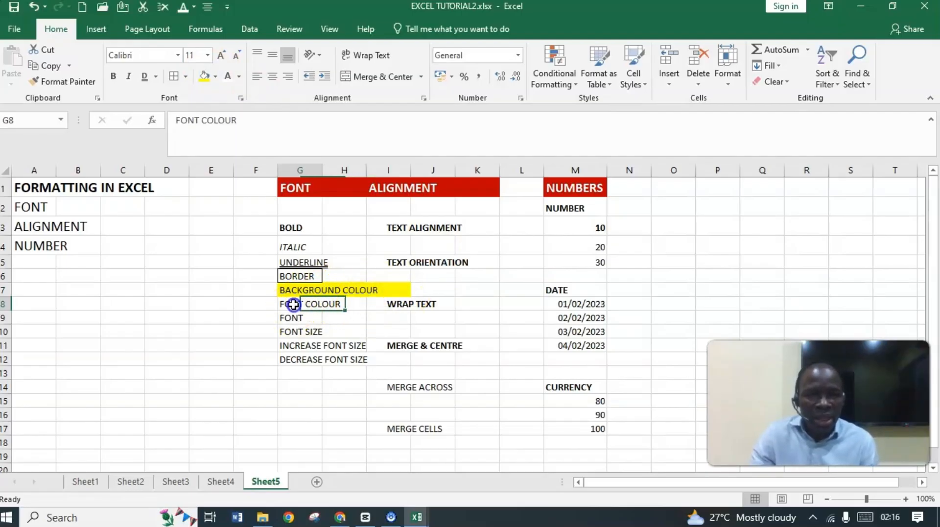
click(239, 78)
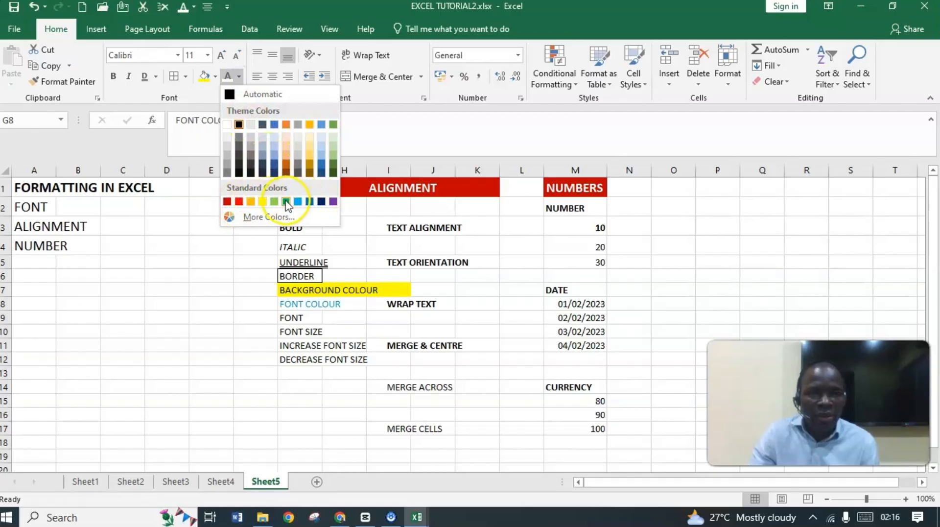
click(319, 201)
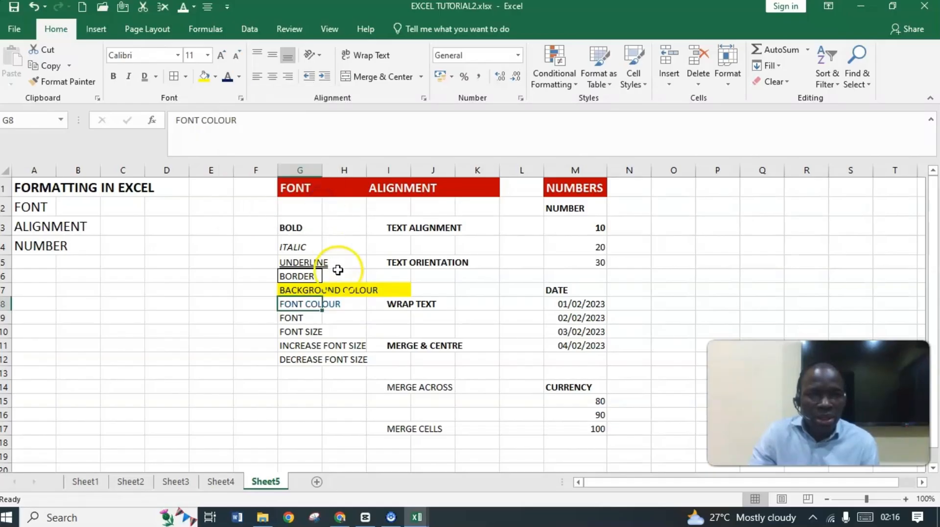
Step: Change the text colour of the range G8:H8, holding FONT COLOUR, to standard red
drag(292, 304, 336, 308)
click(240, 77)
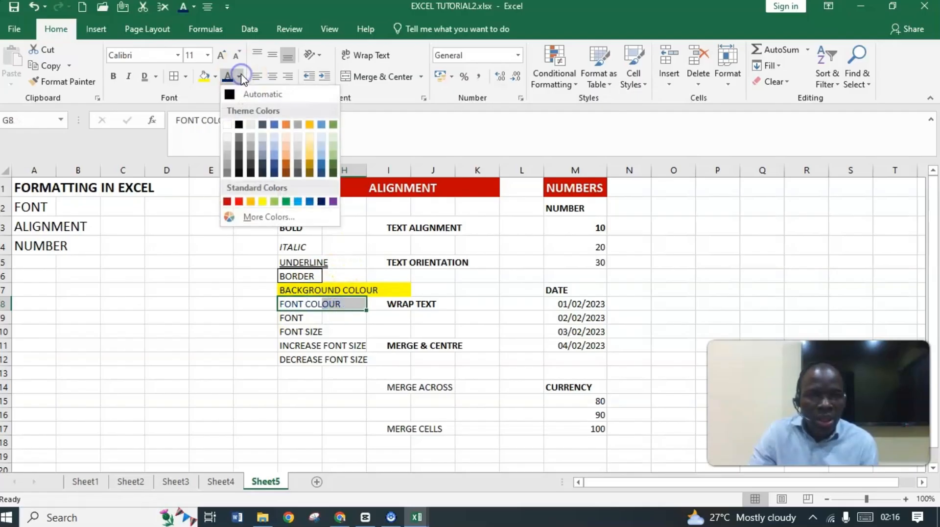
click(239, 202)
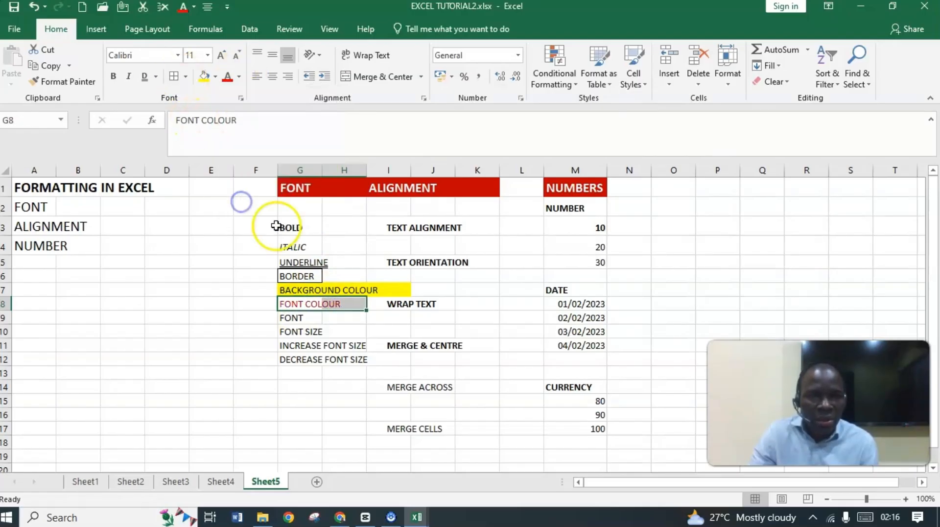
Step: Try the Algerian font on the FONT entry in cell G9 and replace it with Arial Rounded MT Bold
click(309, 319)
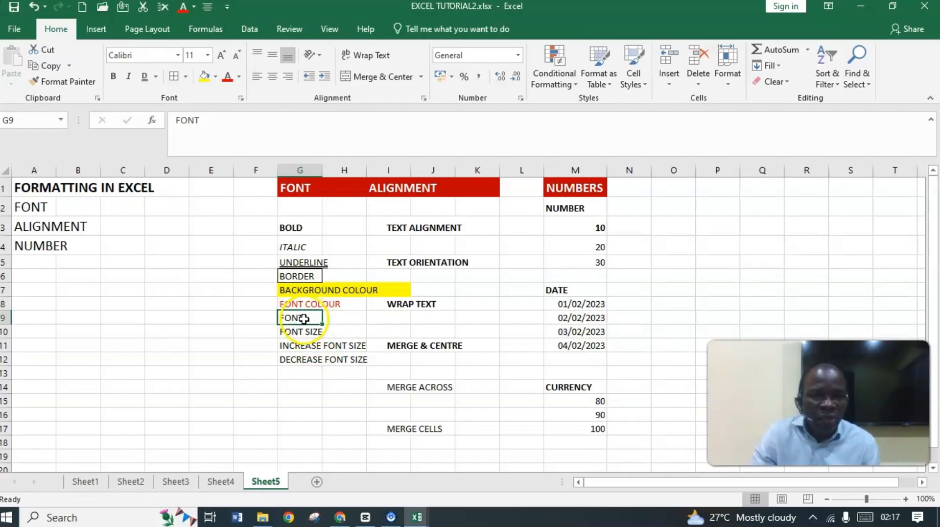
click(179, 55)
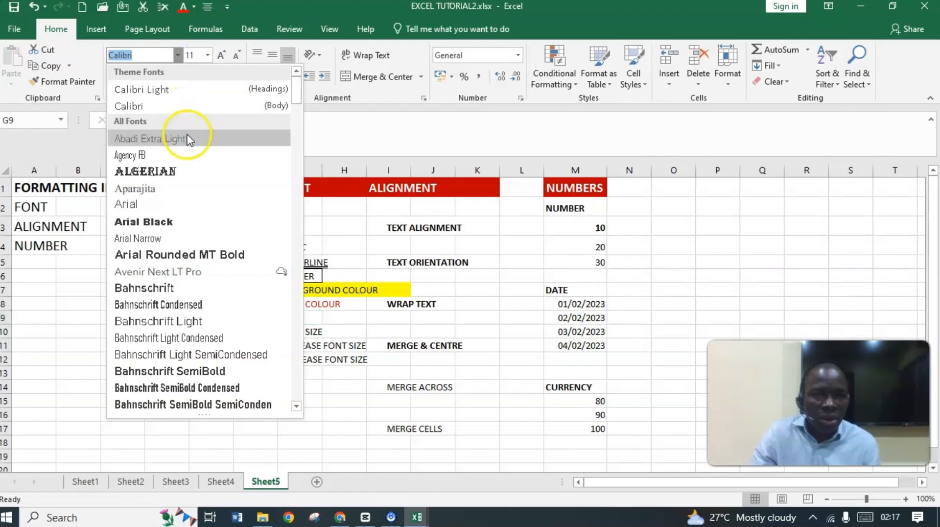
click(163, 173)
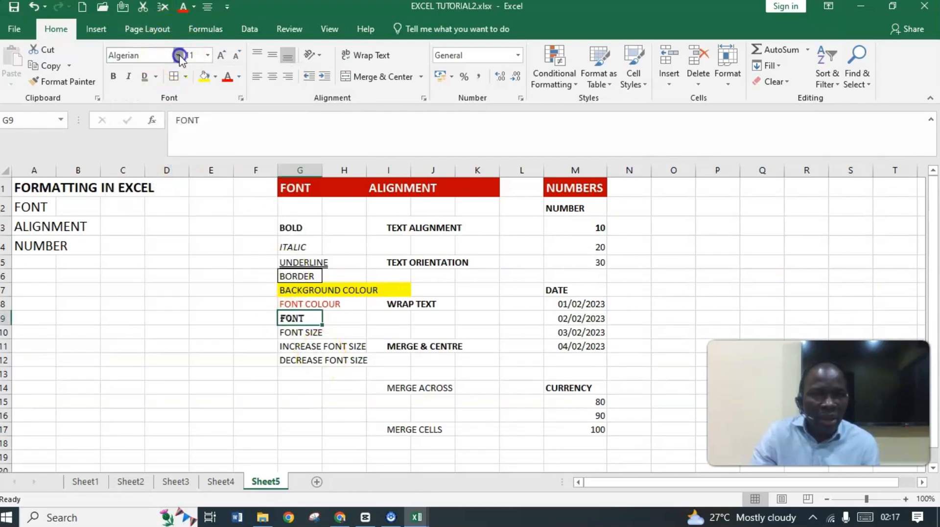
click(179, 56)
click(196, 256)
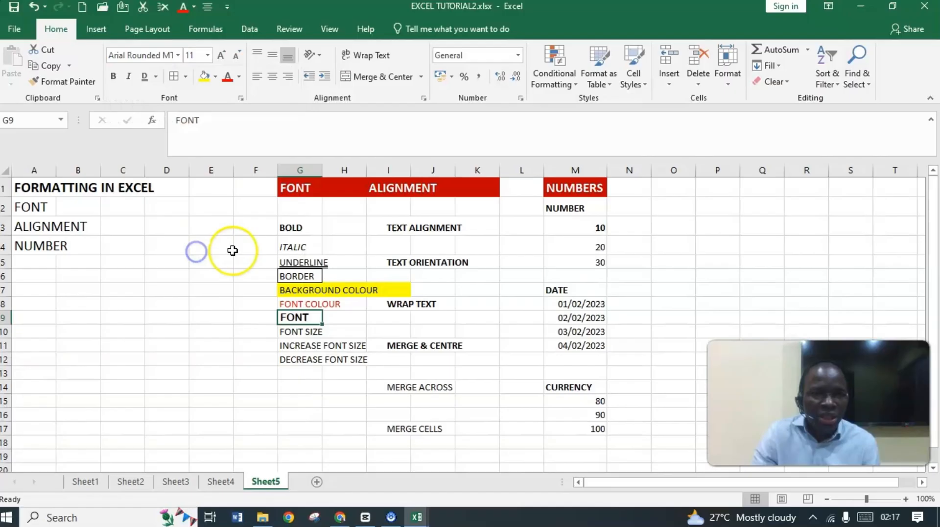
Step: Change the font of the FONT SIZE entry in cell G10 to Arial Black
click(331, 332)
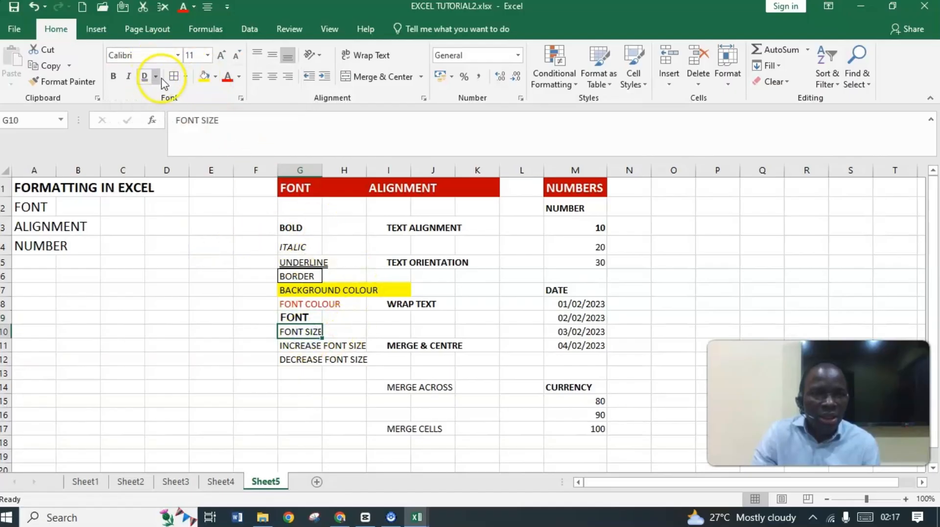
click(238, 76)
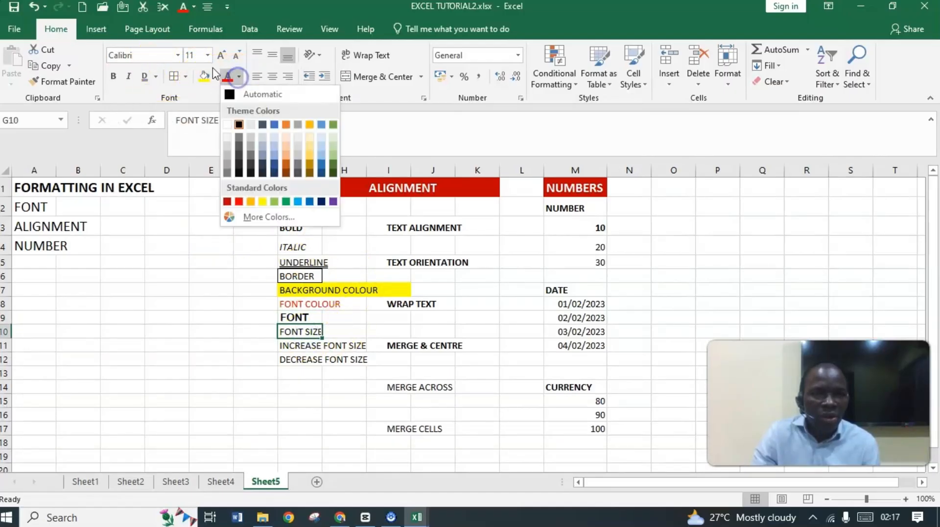
click(177, 55)
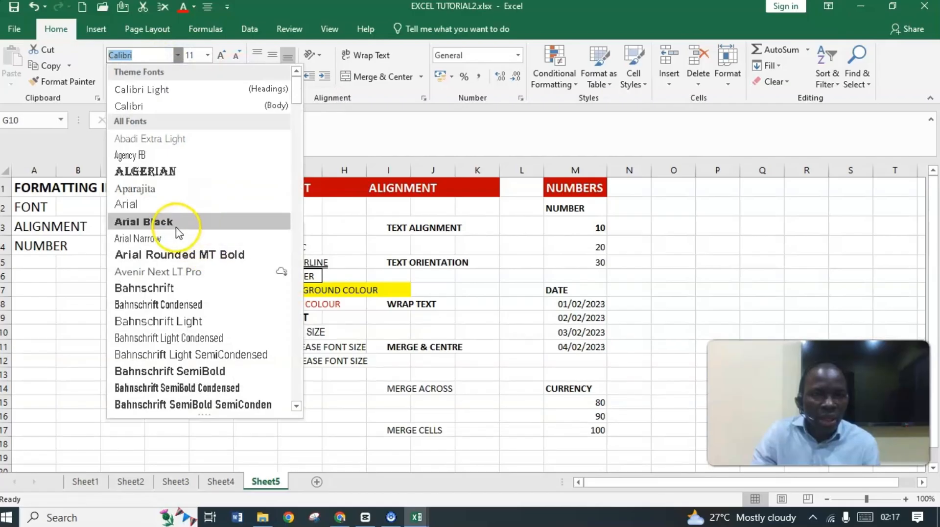
click(176, 224)
Step: Set the font size of the INCREASE FONT SIZE entry in cell G11 to 14 and reduce it to 10
click(340, 348)
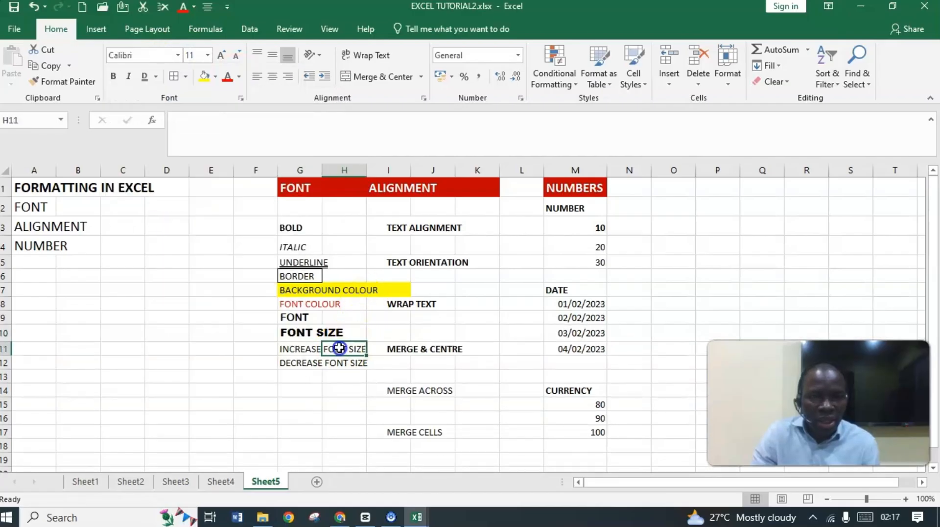
click(314, 348)
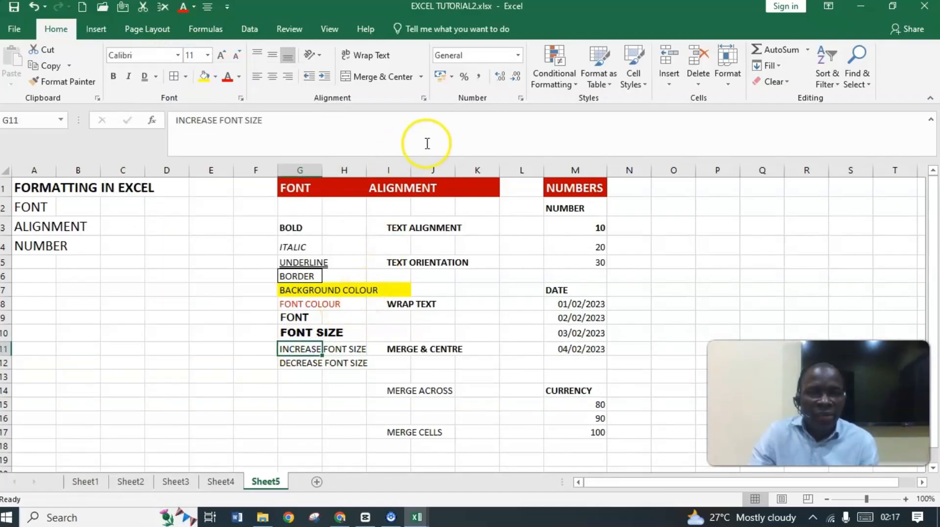
click(208, 56)
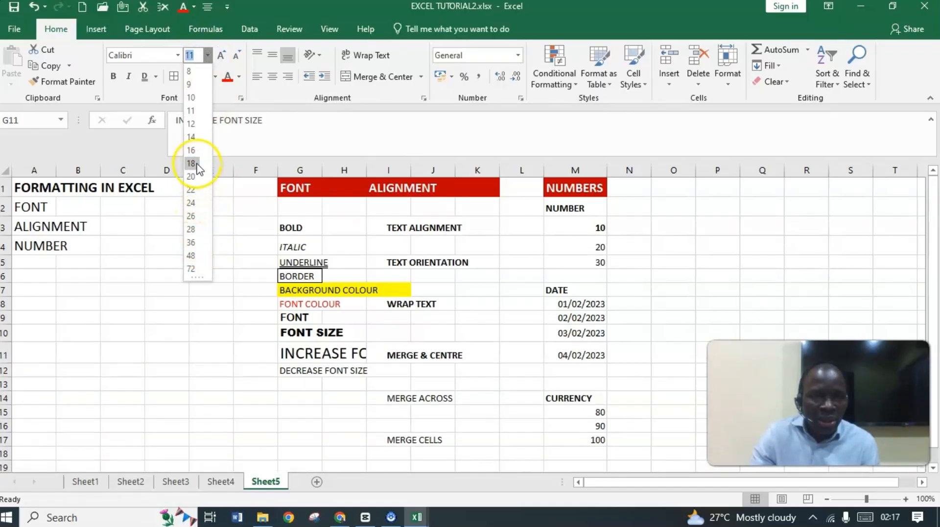
click(192, 137)
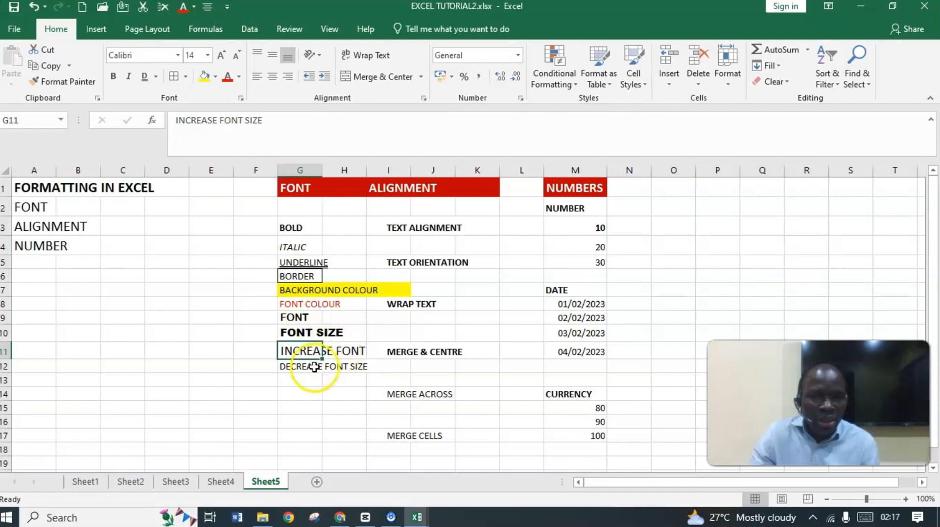
click(209, 56)
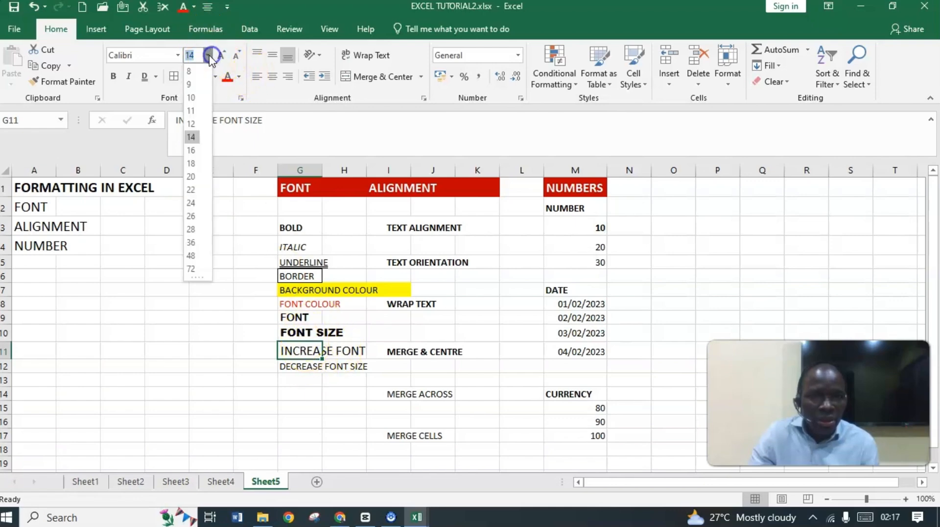
click(196, 100)
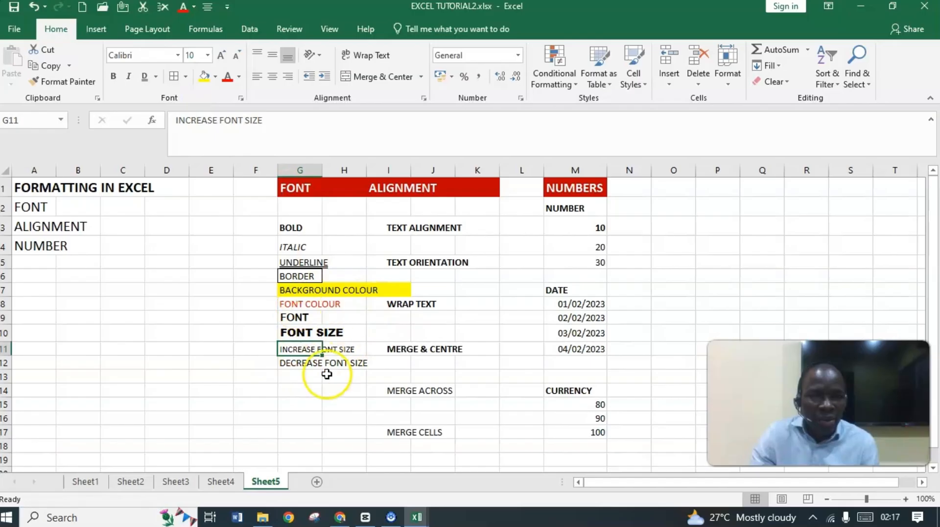
Step: Step the font size of cell G11 up to 12 with Increase Font Size and back to 10 with Decrease Font Size
click(299, 363)
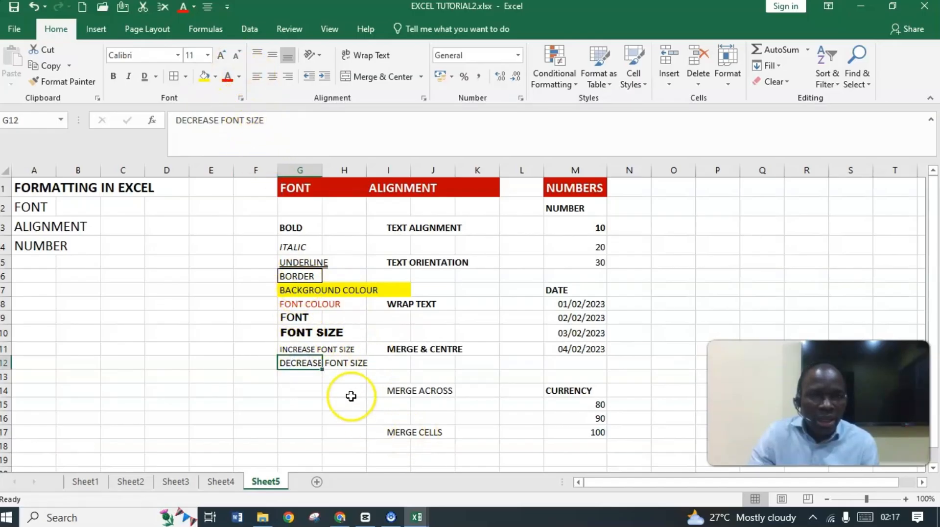
click(308, 349)
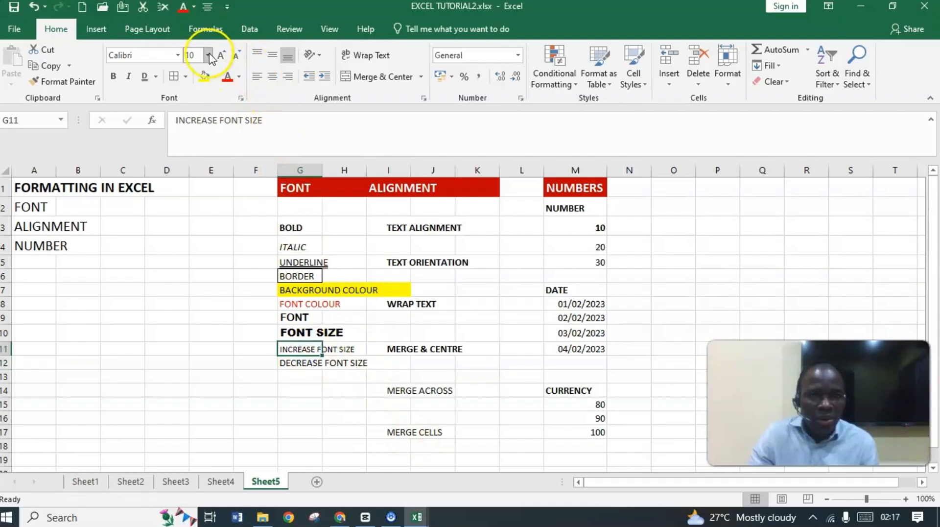
click(221, 54)
click(221, 54)
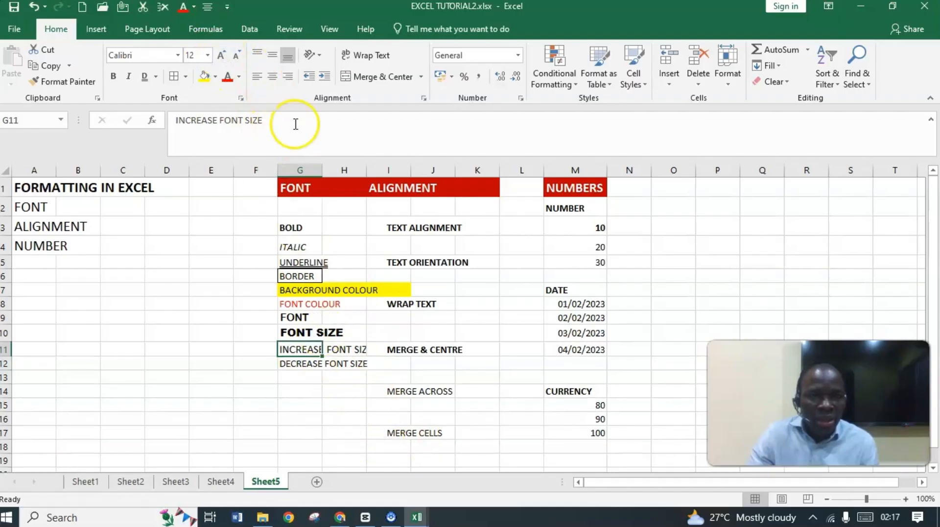
click(234, 56)
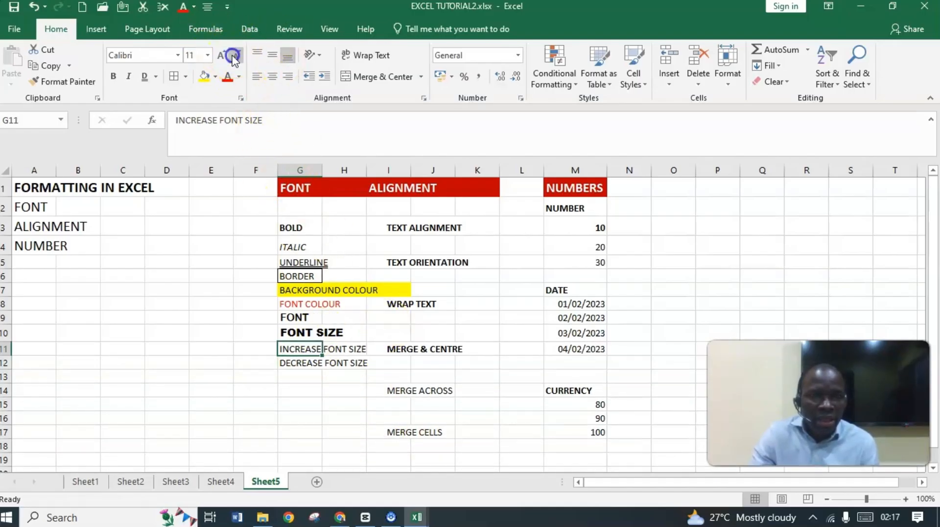
click(234, 56)
Step: Reduce the font size of the DECREASE FONT SIZE entry in G12 to 10 and stepwise to 8, and enlarge it again with Increase Font Size
click(309, 365)
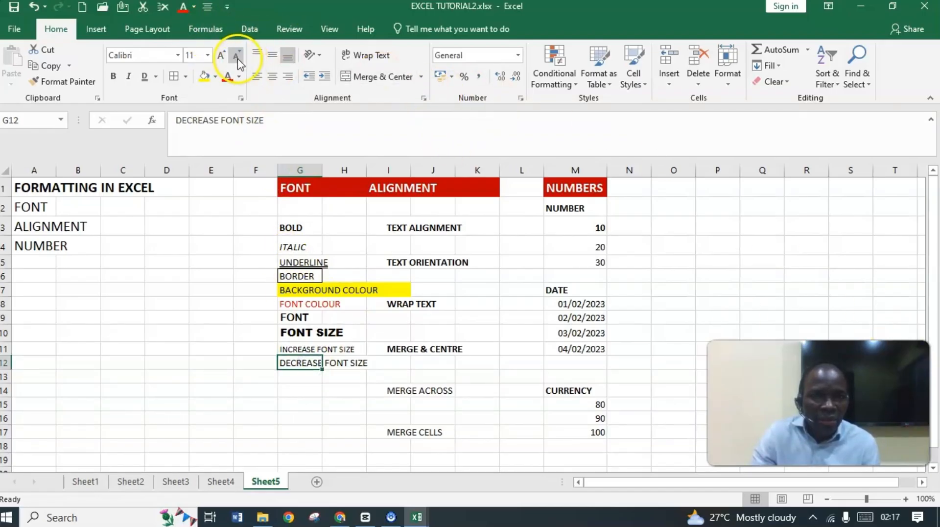
click(208, 56)
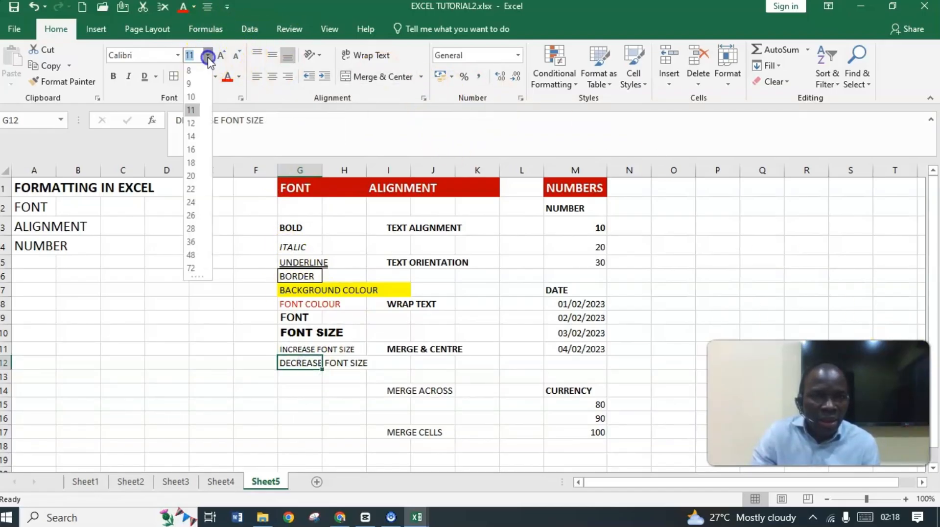
click(194, 98)
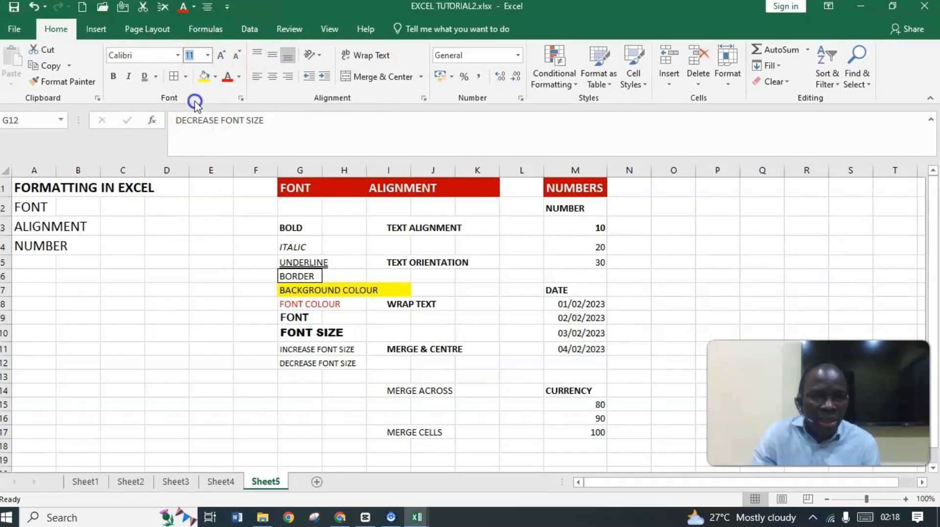
click(235, 58)
click(235, 59)
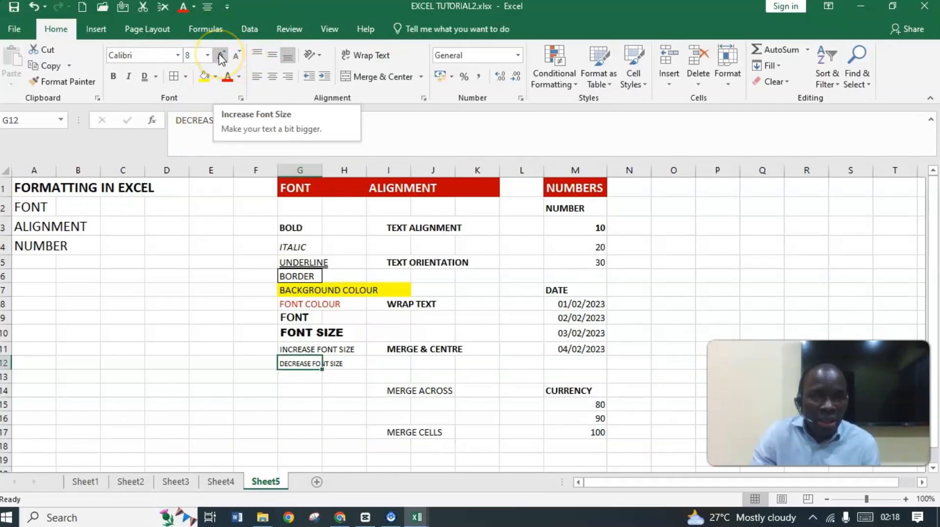
click(221, 58)
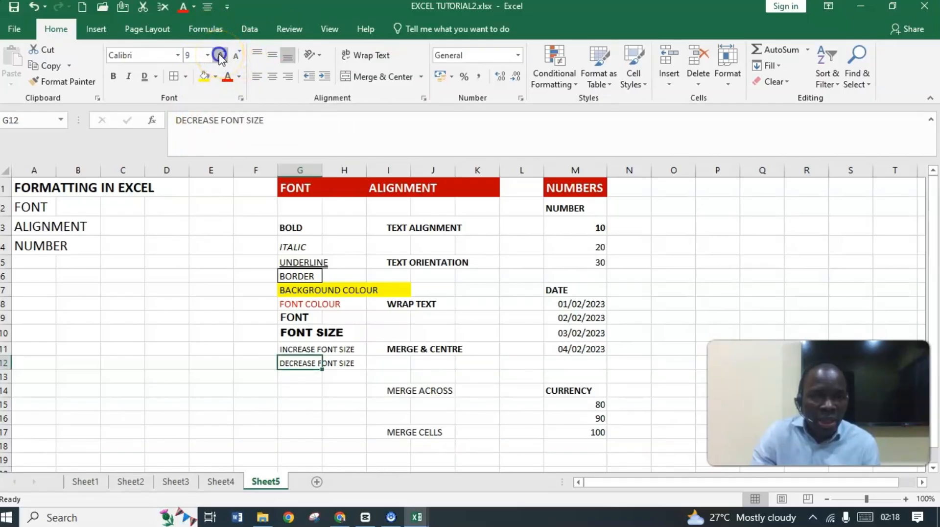
click(340, 367)
Step: Set the font size of the INCREASE FONT SIZE entry in cell G11 to 24
click(313, 350)
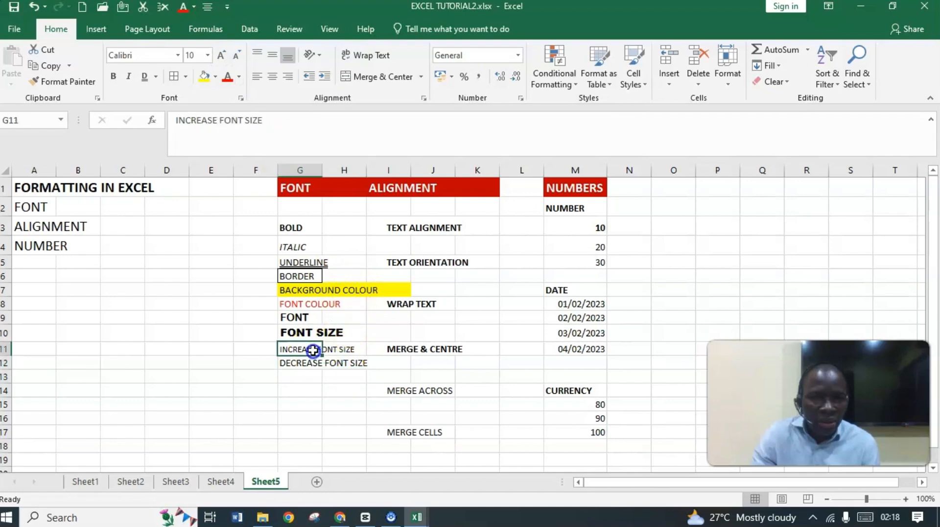
click(208, 55)
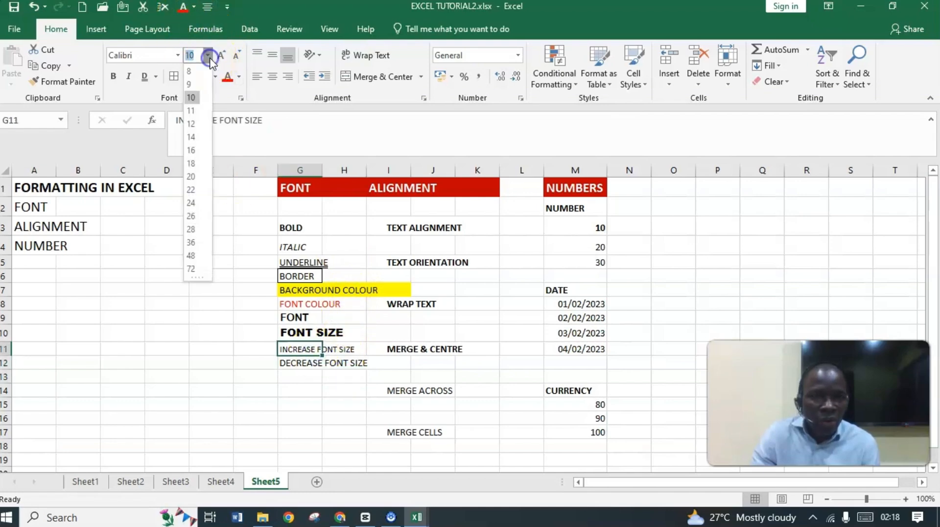
click(194, 204)
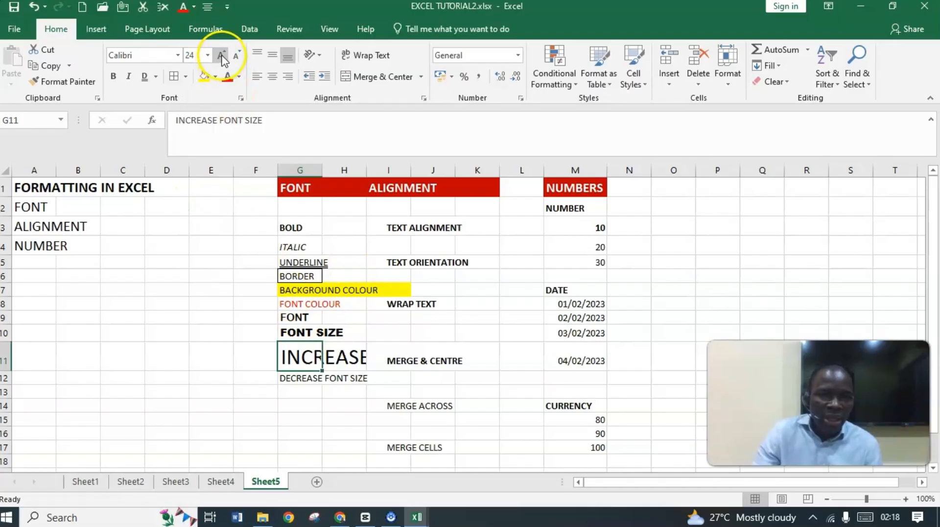
Step: Set the font size of the INCREASE FONT SIZE entry in cell G11 to 12 and step it down to 10
click(207, 55)
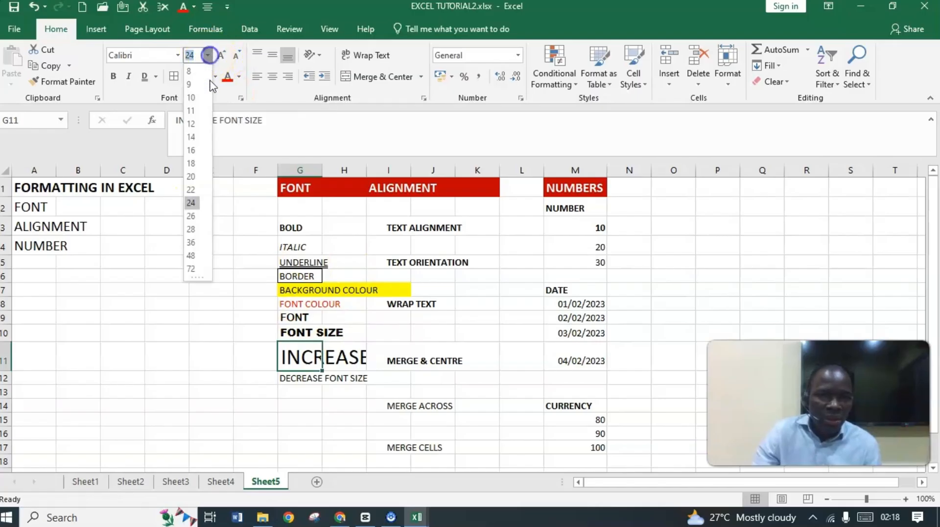
click(195, 125)
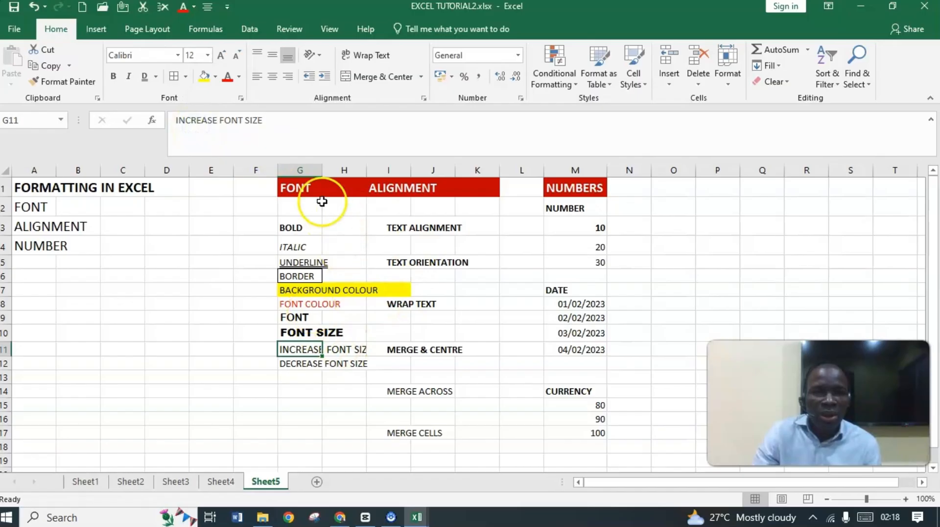
click(235, 61)
click(235, 61)
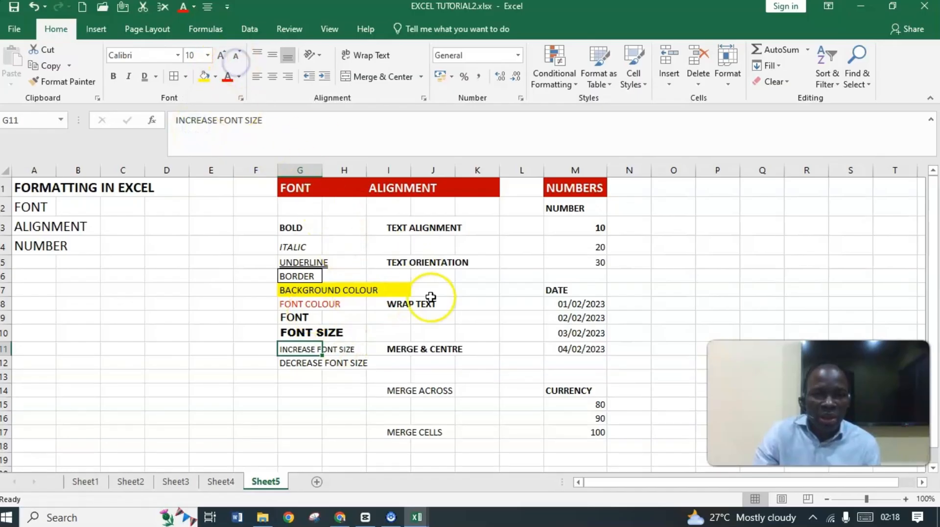
Step: Align the TEXT ALIGNMENT entry in cell I3 to the top, middle and bottom of its cell, and run through the same three alignments again
click(396, 226)
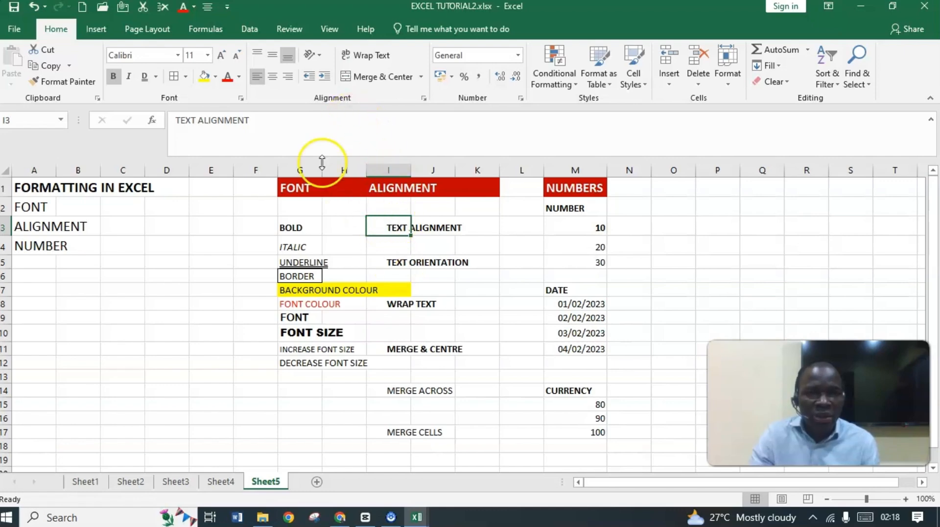
click(258, 58)
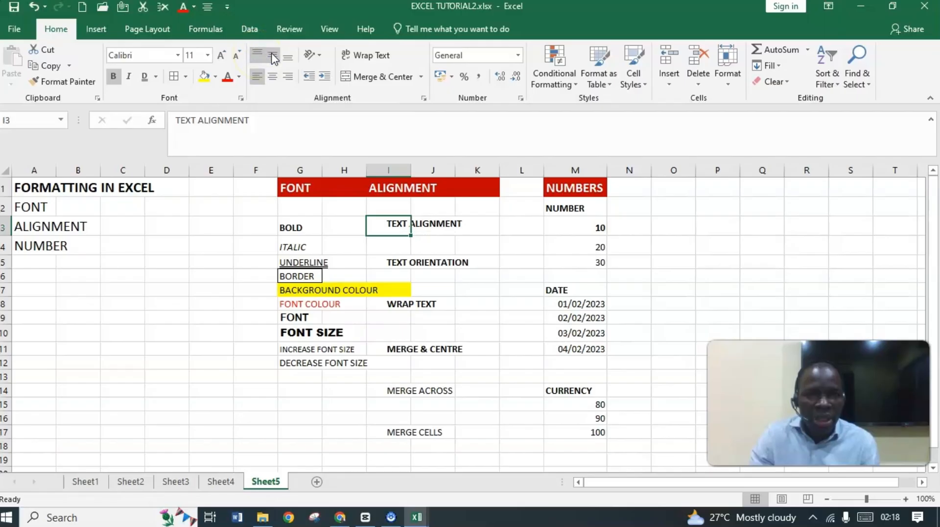
click(274, 59)
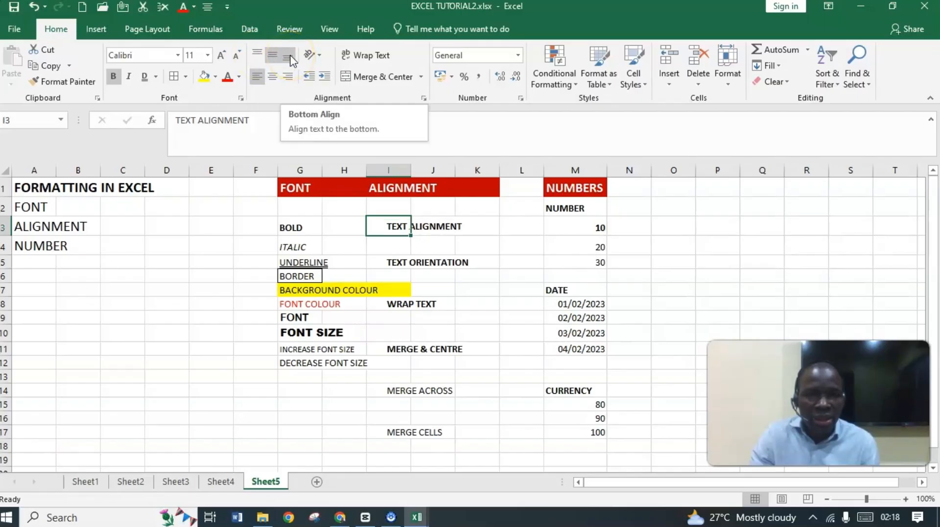
click(289, 57)
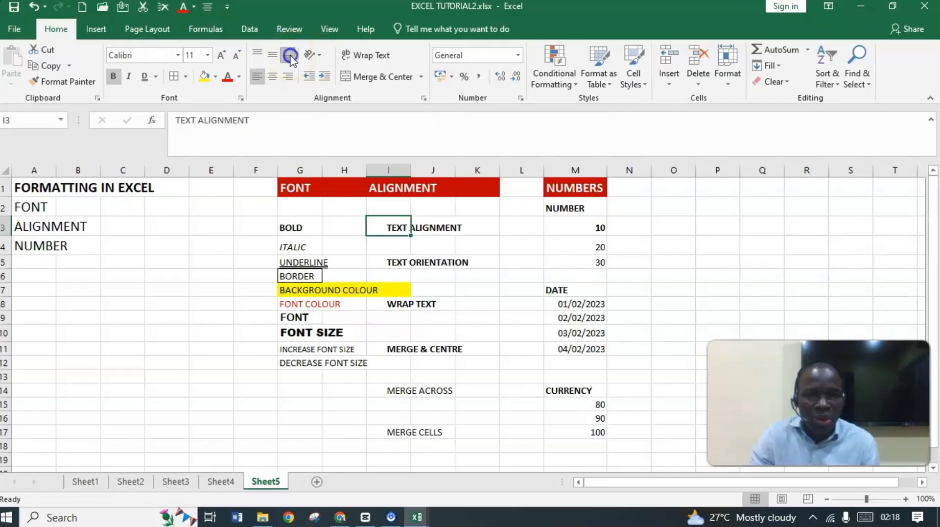
click(398, 223)
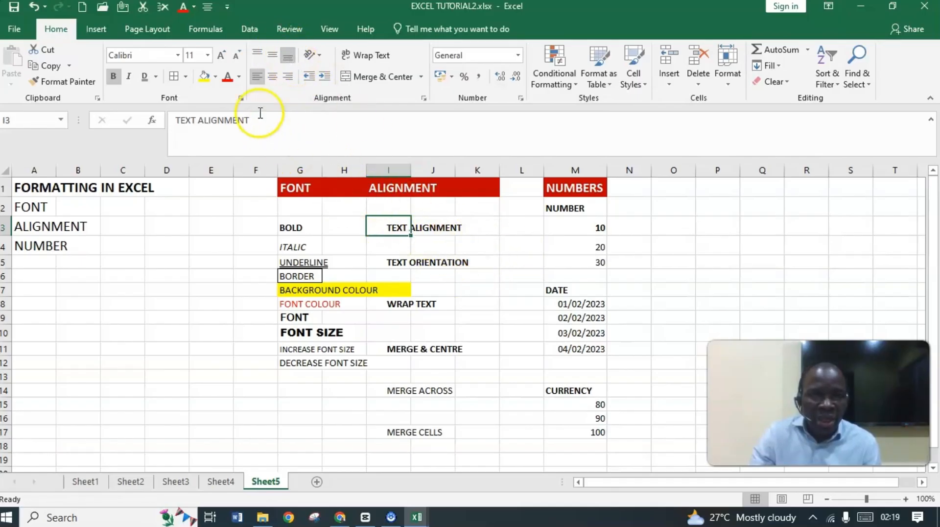
click(257, 55)
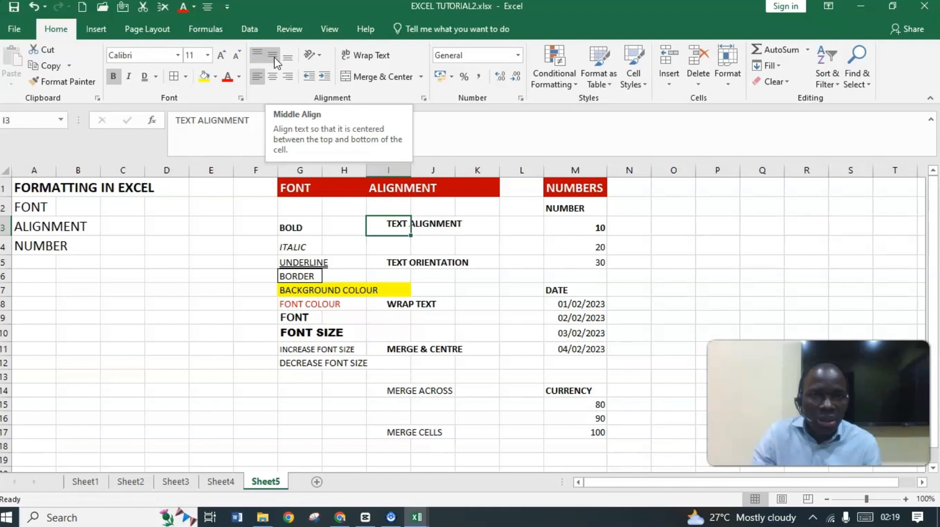
click(273, 57)
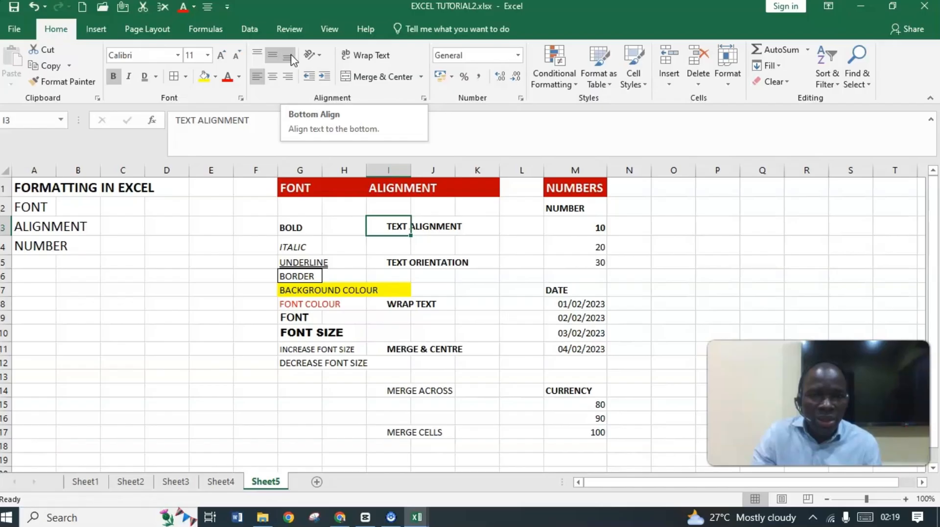
click(291, 57)
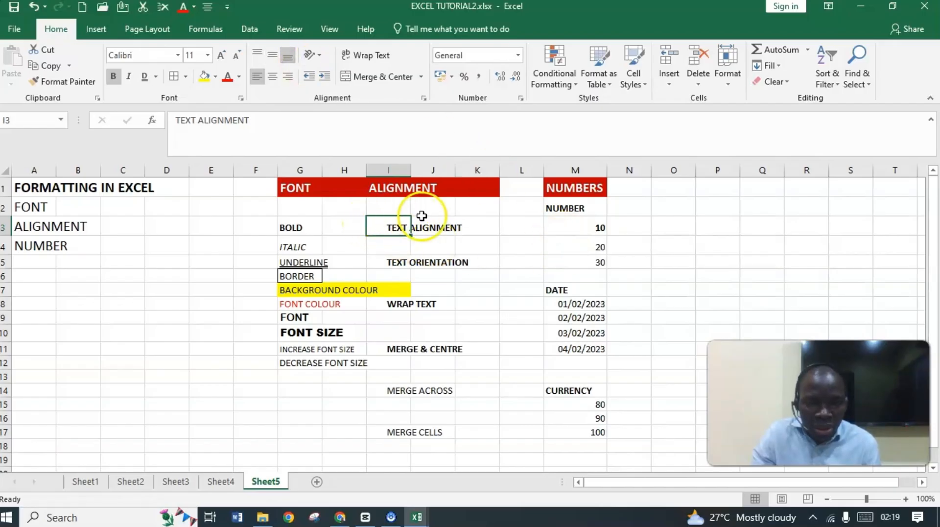
Step: Merge and centre cells I3:J4 and align the TEXT ALIGNMENT entry to the top, middle and bottom of the merged cell
drag(392, 226, 448, 242)
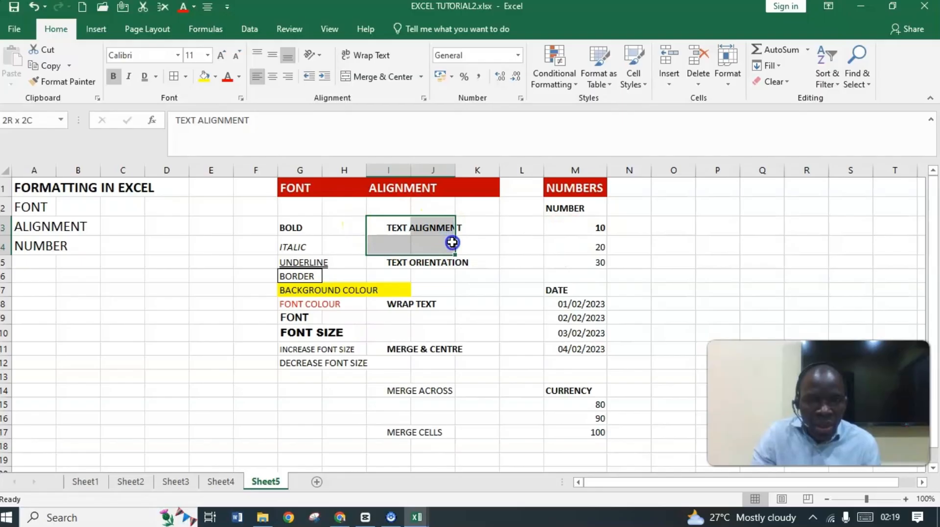
click(395, 77)
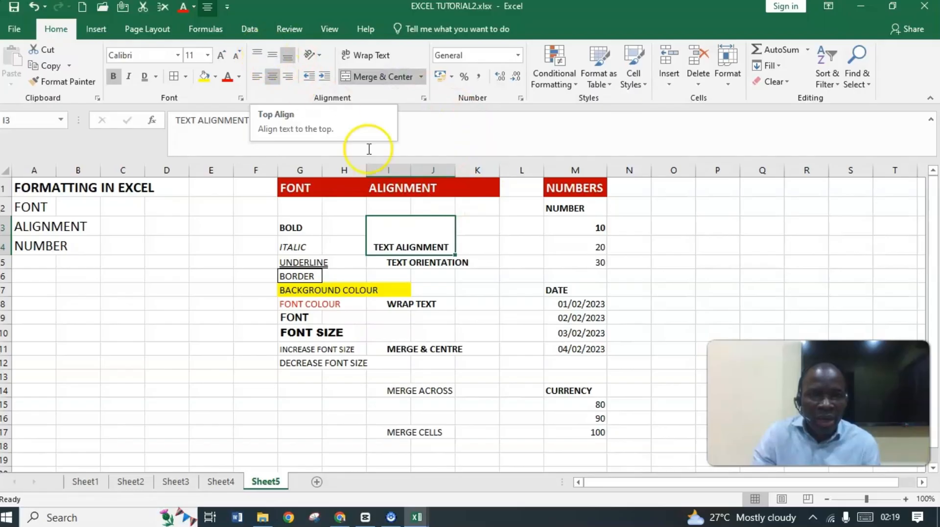
click(258, 57)
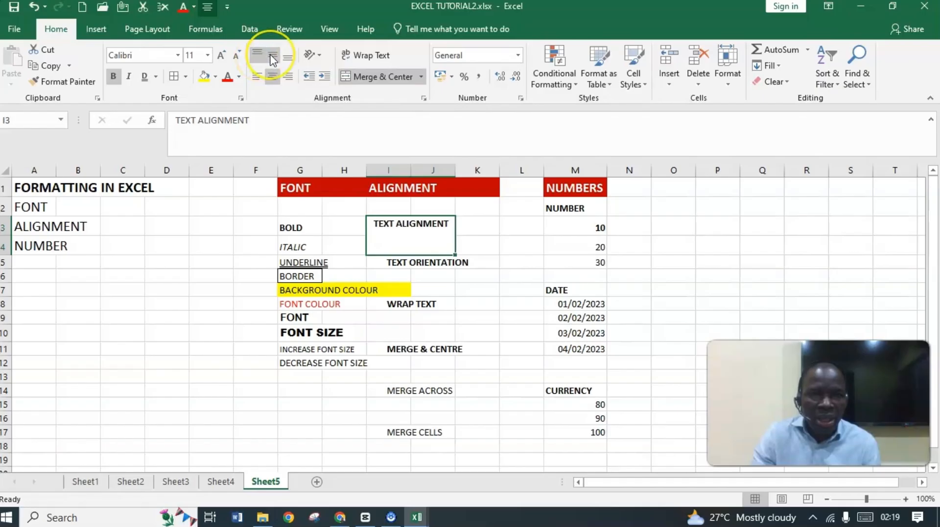
click(272, 57)
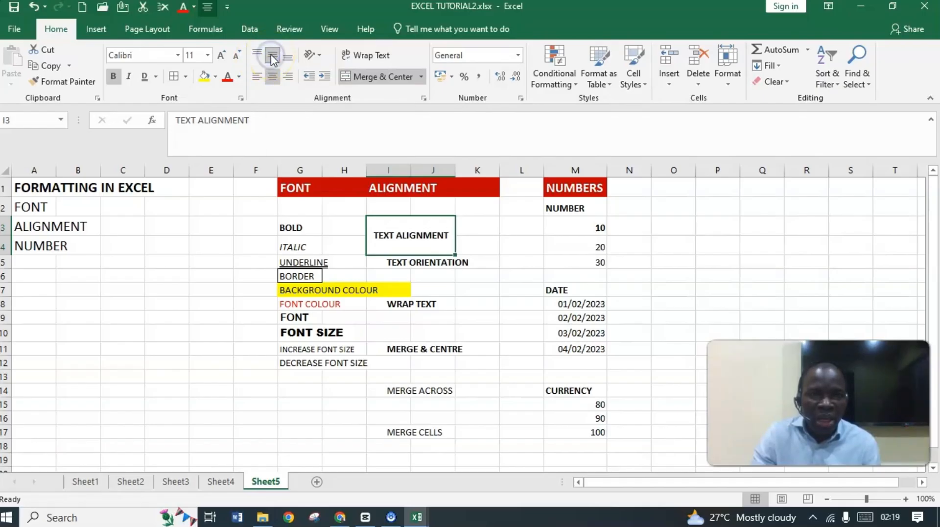
click(288, 59)
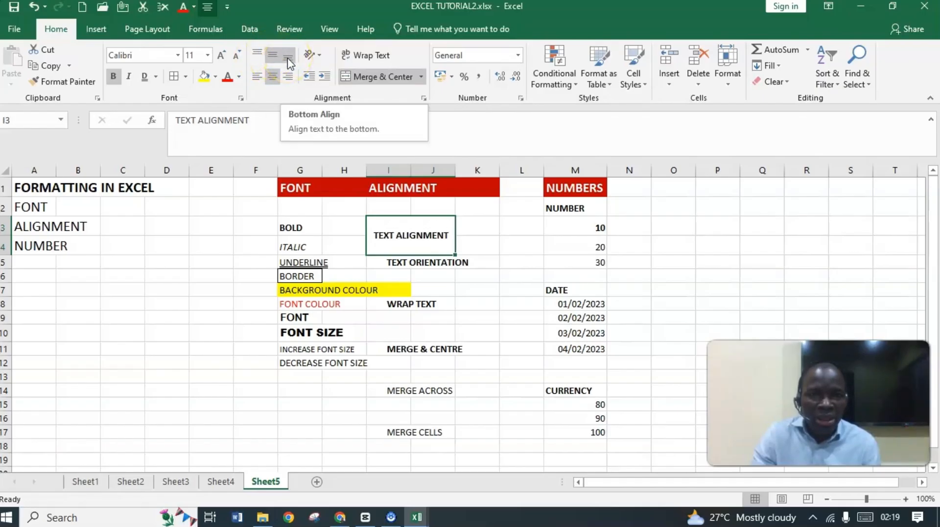
click(289, 61)
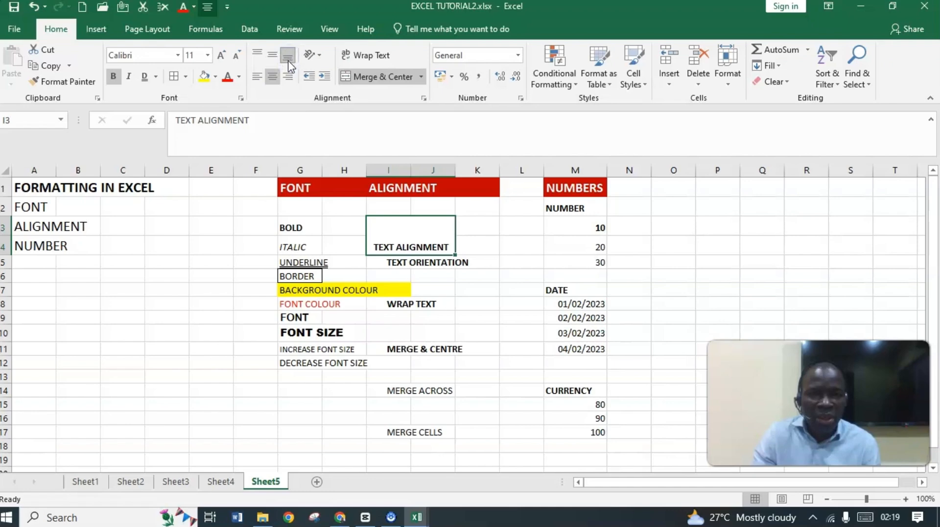
click(274, 58)
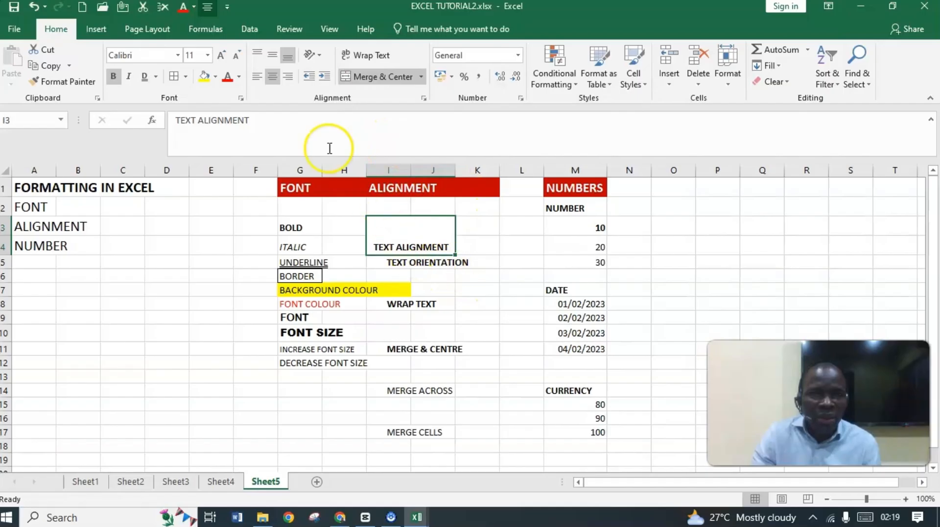
Step: Align the text in the merged cell I3:J4 left, centre and right in turn, and unmerge the cells
click(257, 79)
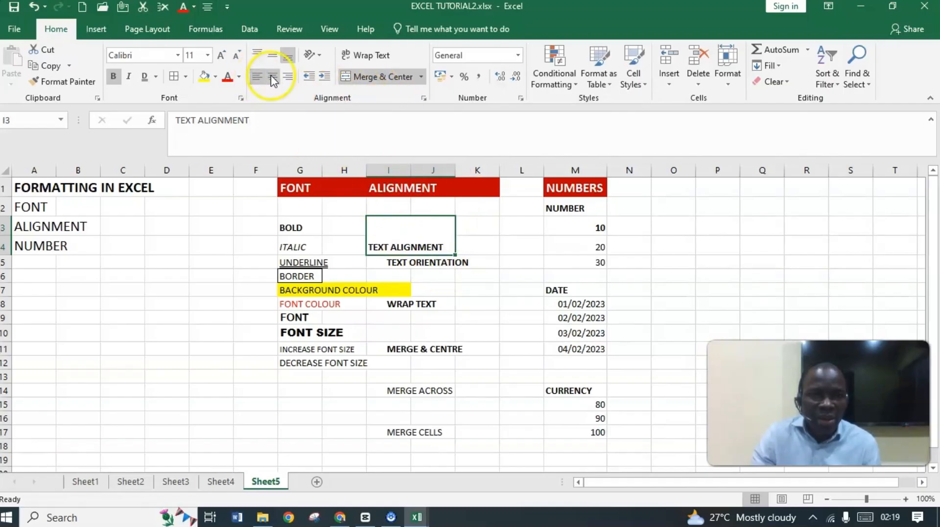
click(273, 79)
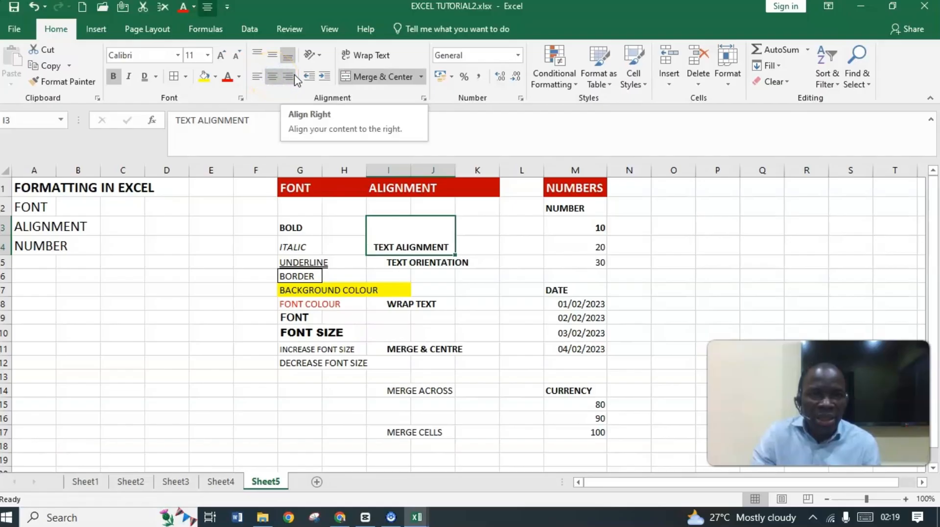
click(291, 77)
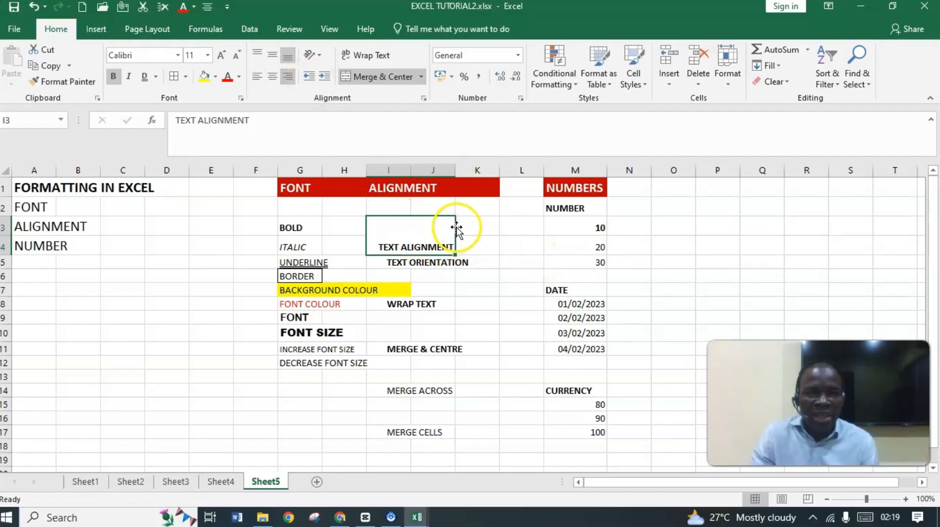
click(375, 80)
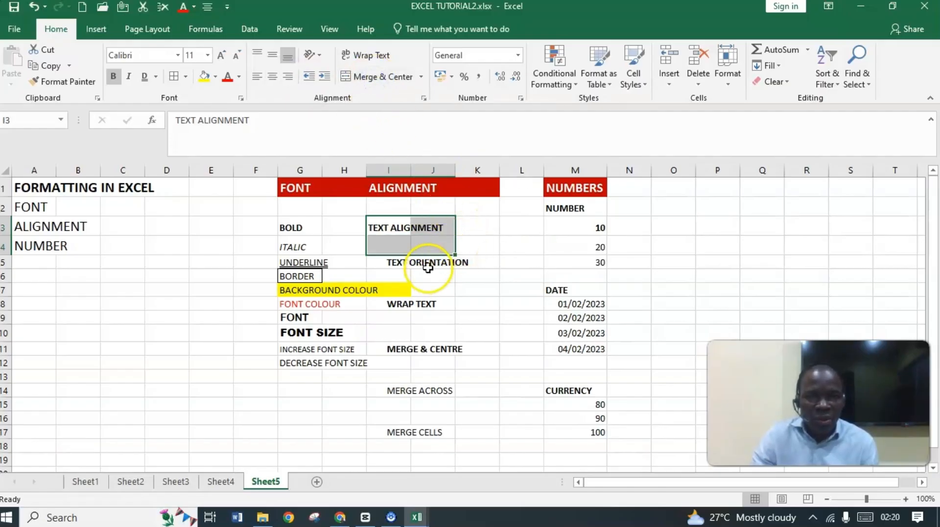
Step: Try left, centre and right alignment on the unmerged range I3:J4 and finish with left alignment
click(258, 80)
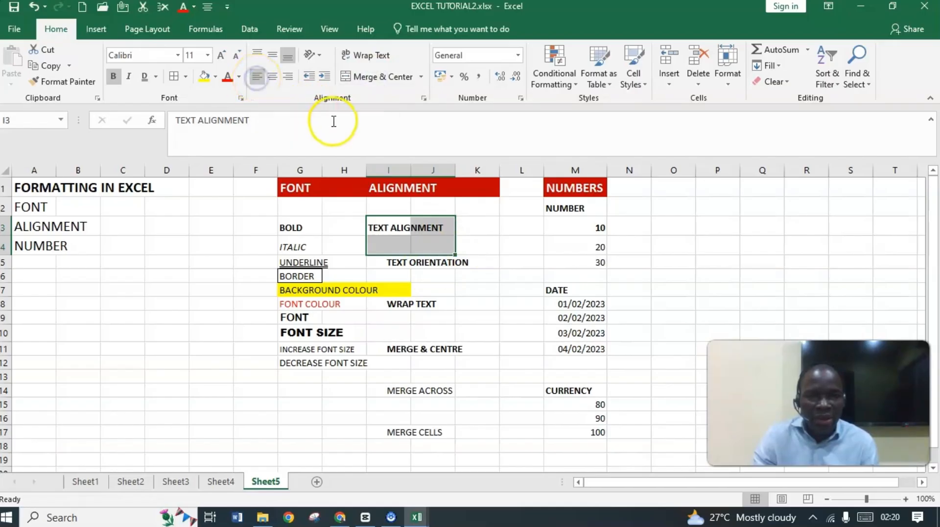
click(273, 77)
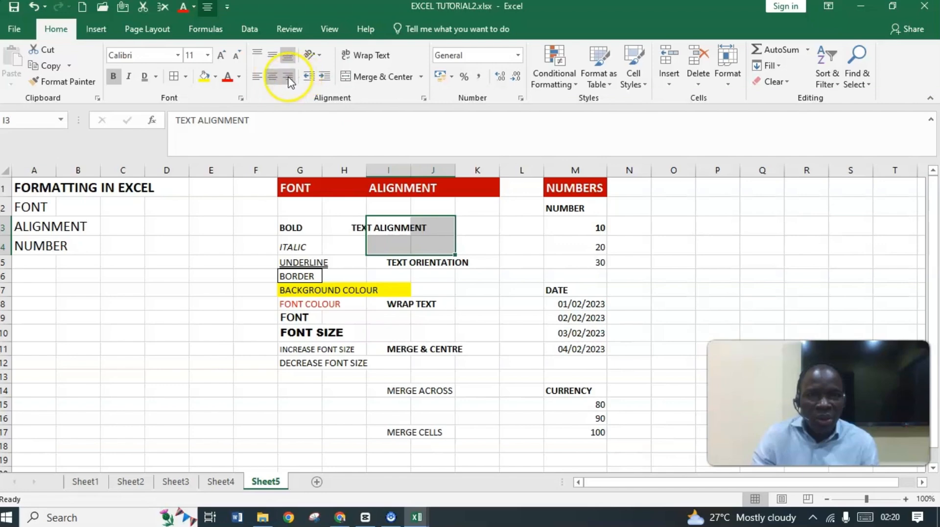
click(289, 77)
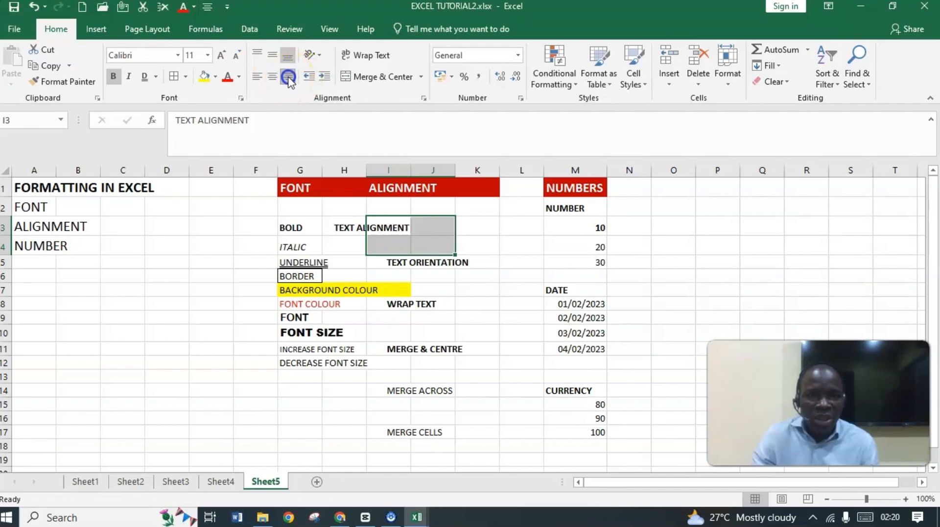
click(256, 77)
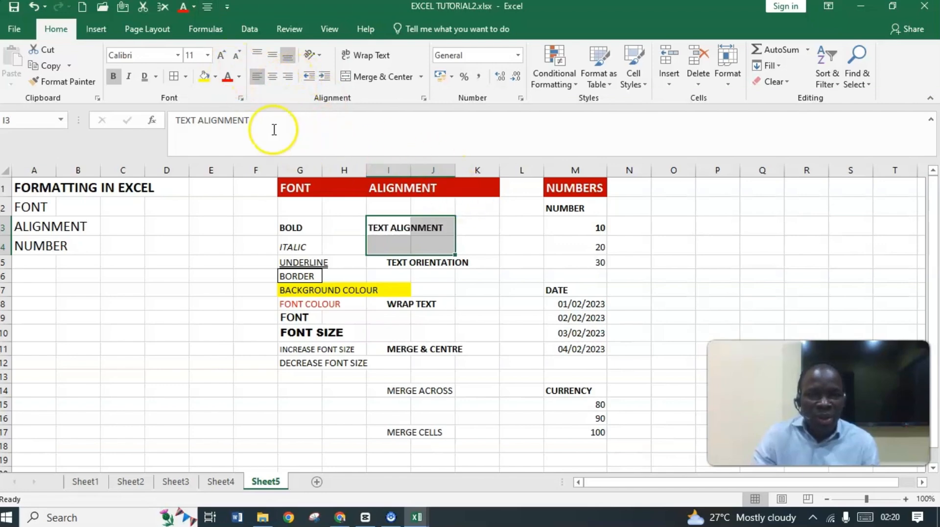
Step: Set the orientation of the TEXT ORIENTATION entry in cells I5:J5 to Vertical Text
drag(394, 263, 451, 263)
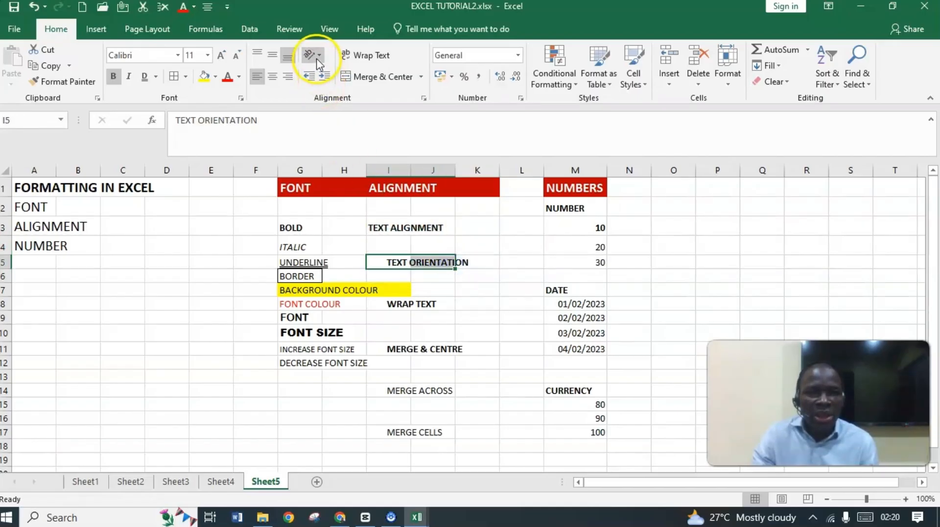
click(317, 60)
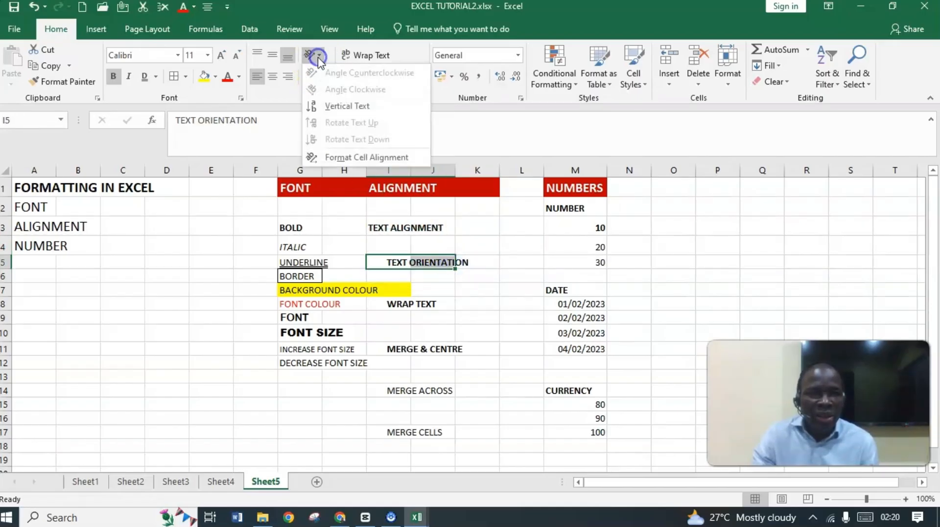
click(349, 108)
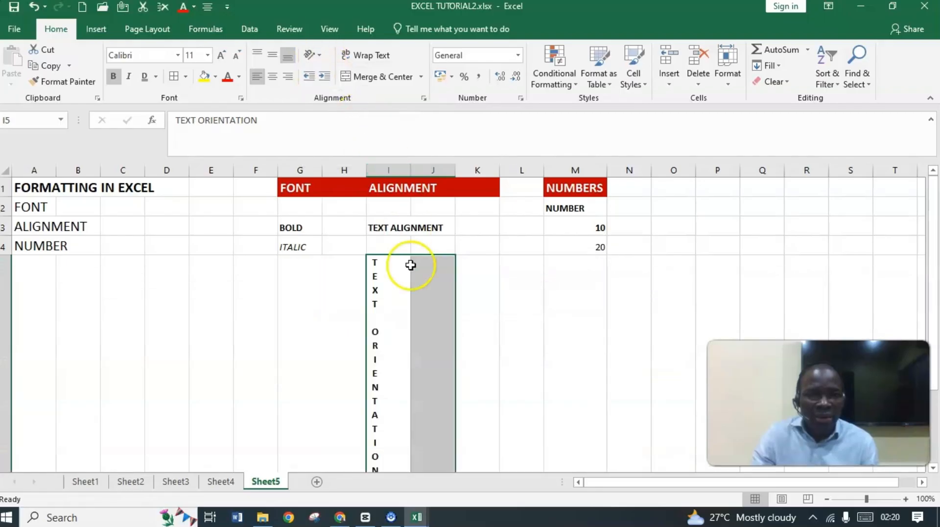
scroll(442, 304, down, 2)
scroll(443, 302, up, 3)
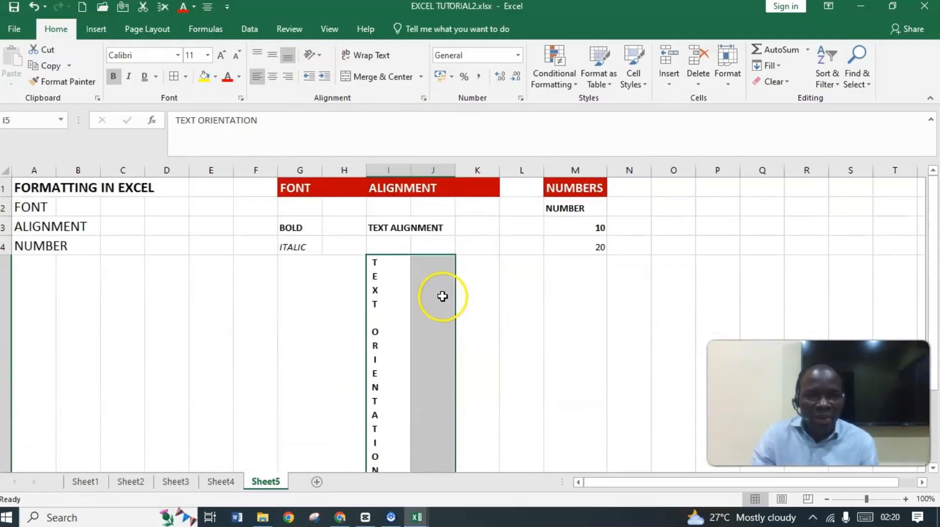
click(319, 57)
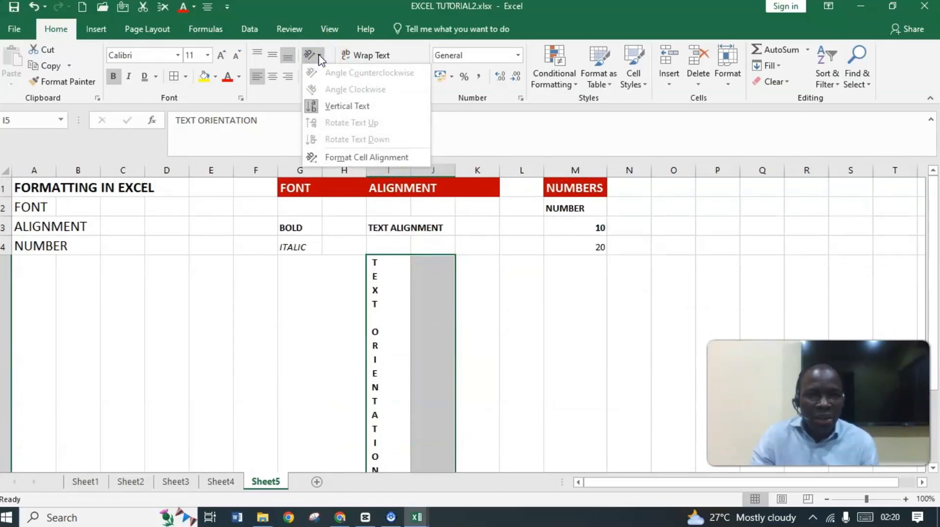
click(351, 159)
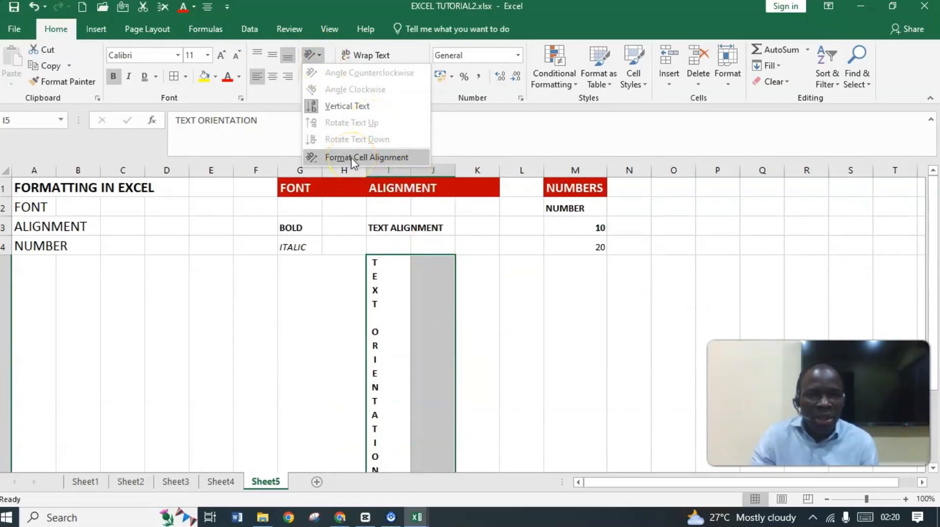
click(517, 294)
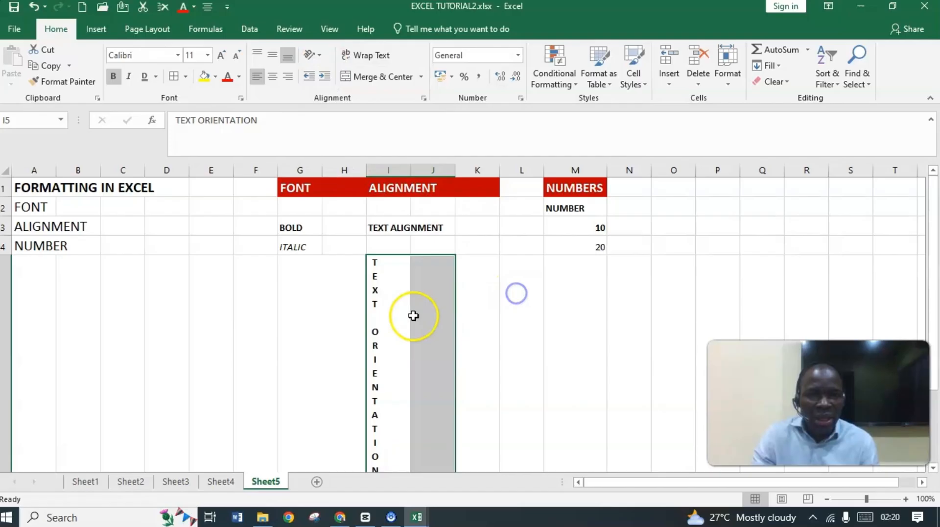
Step: Set the orientation of the TEXT ORIENTATION entry in cell I5 to 45 degrees through the cell alignment format settings
click(481, 323)
click(388, 300)
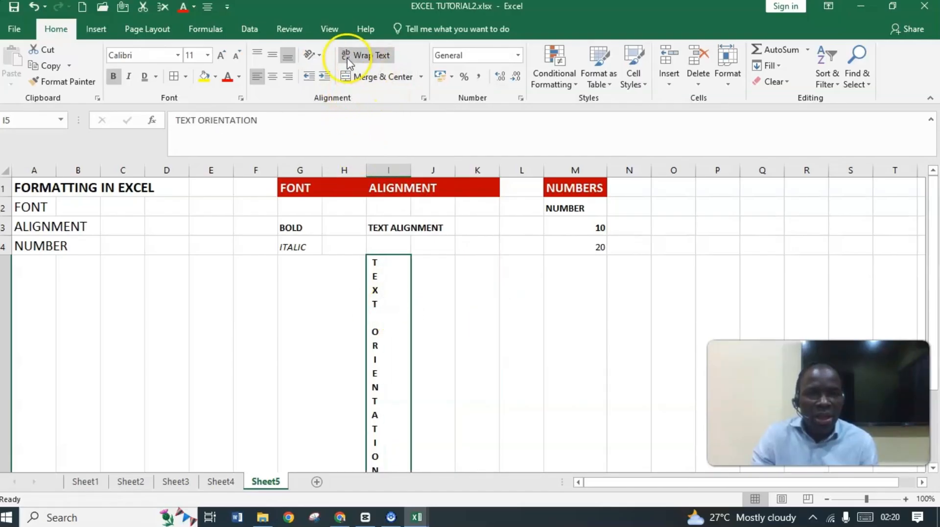
click(312, 55)
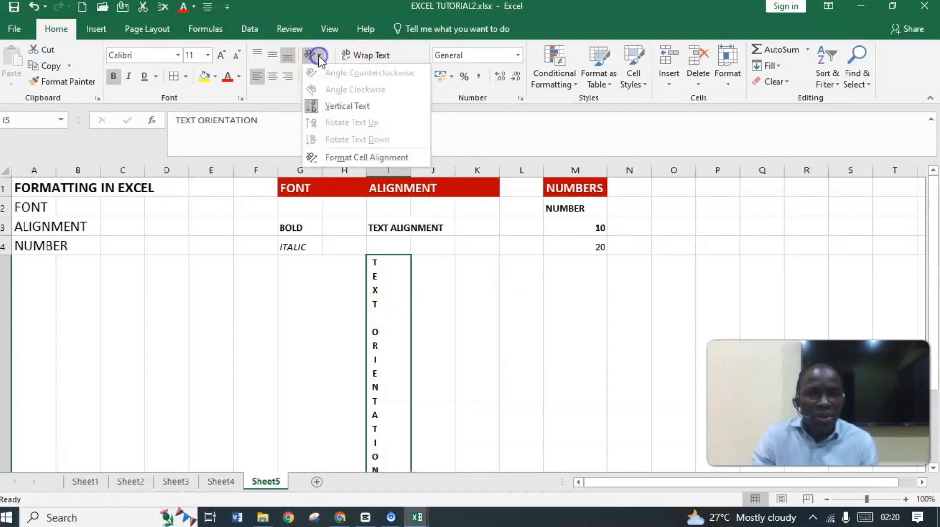
click(353, 158)
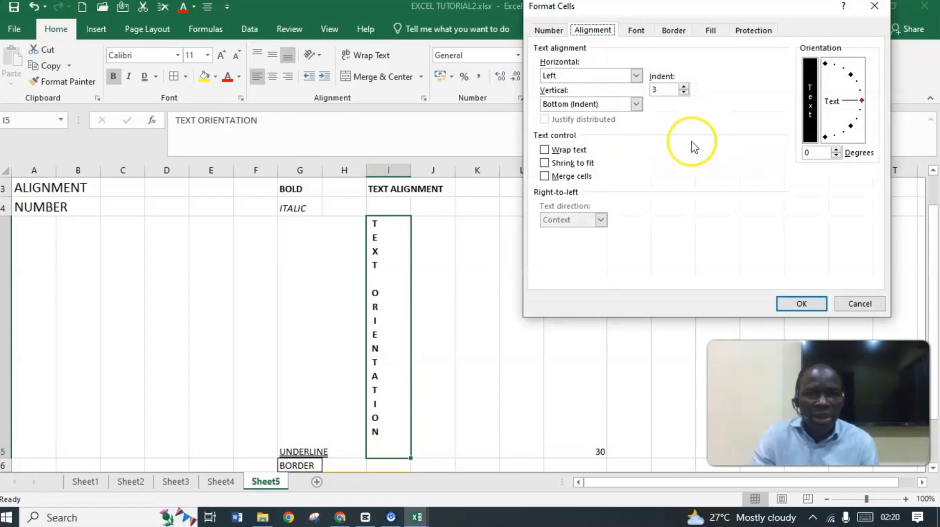
click(852, 75)
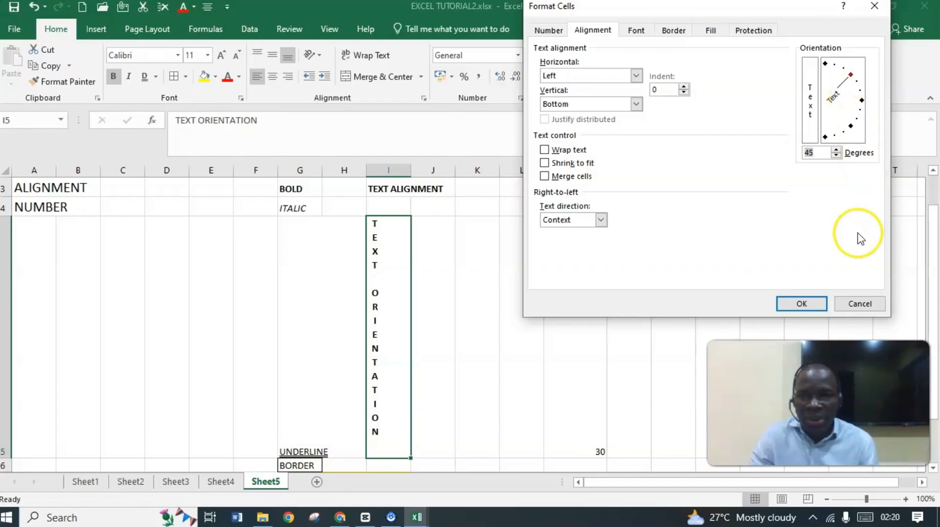
click(809, 302)
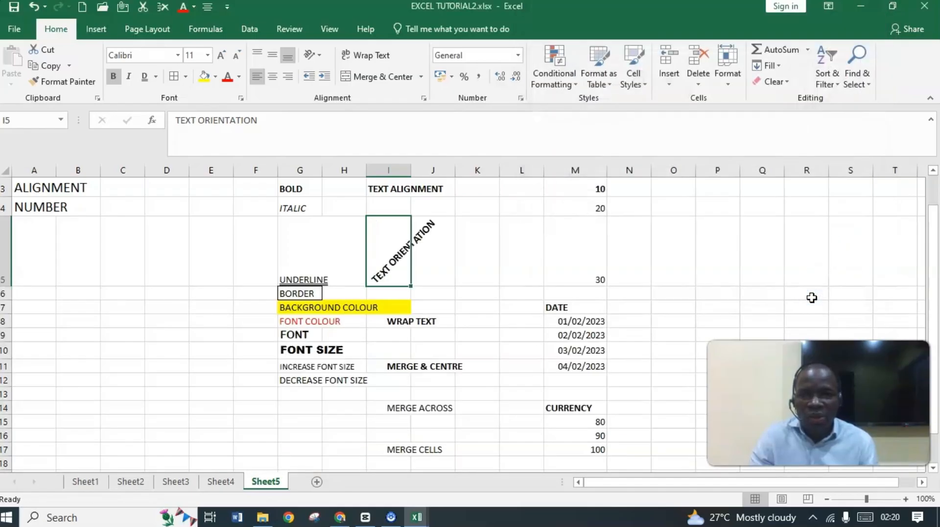
Step: Try Vertical Text, Angle Clockwise, Rotate Text Down and again Vertical Text as the orientation of cell I5
click(317, 55)
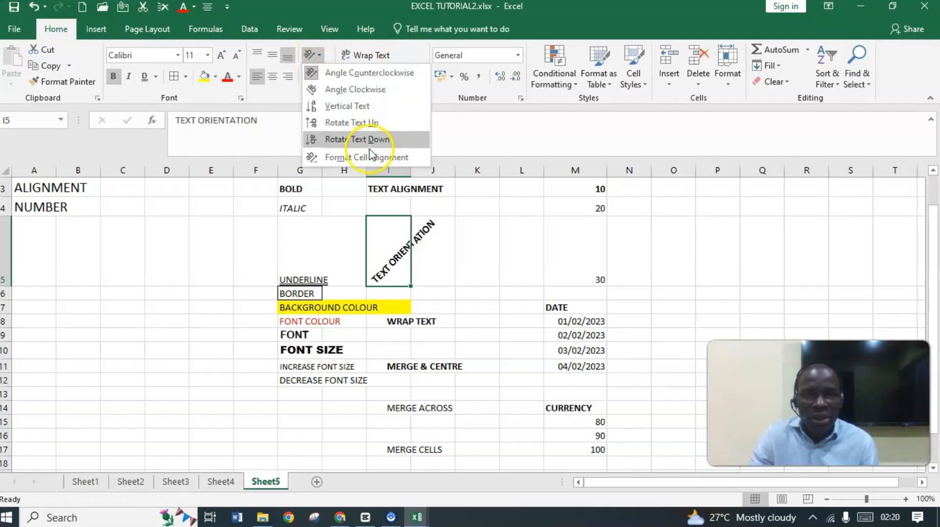
click(352, 107)
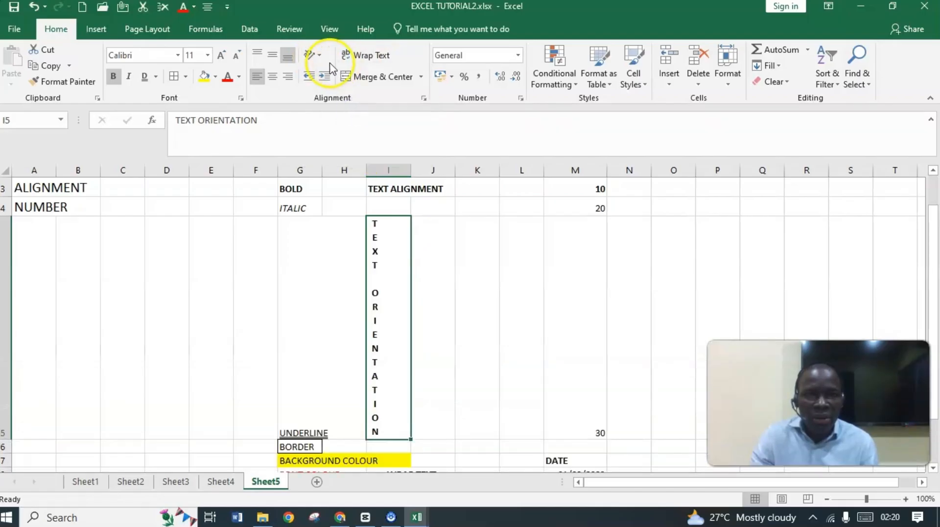
click(316, 55)
click(358, 85)
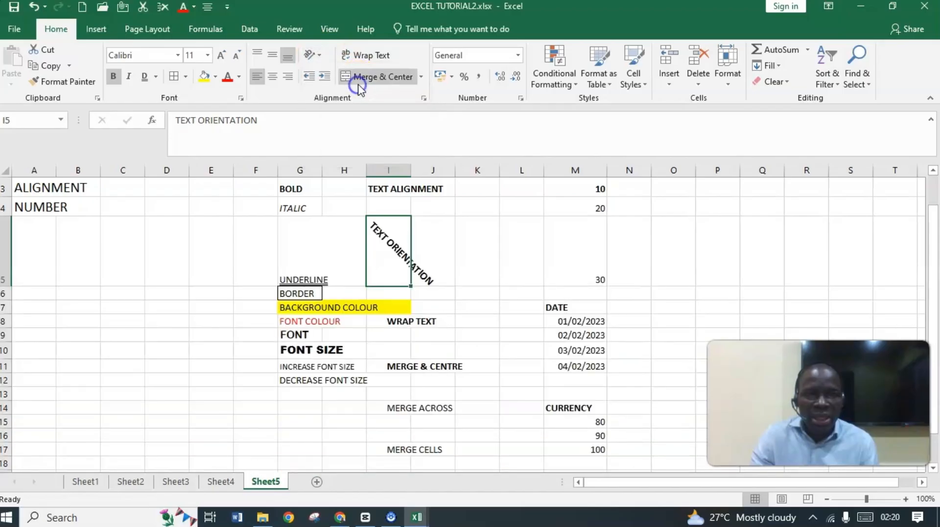
click(319, 55)
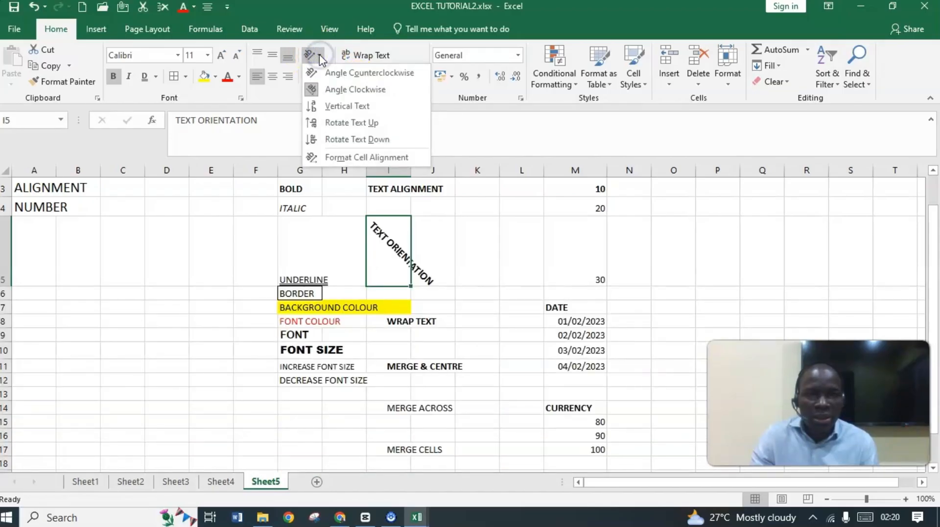
click(341, 141)
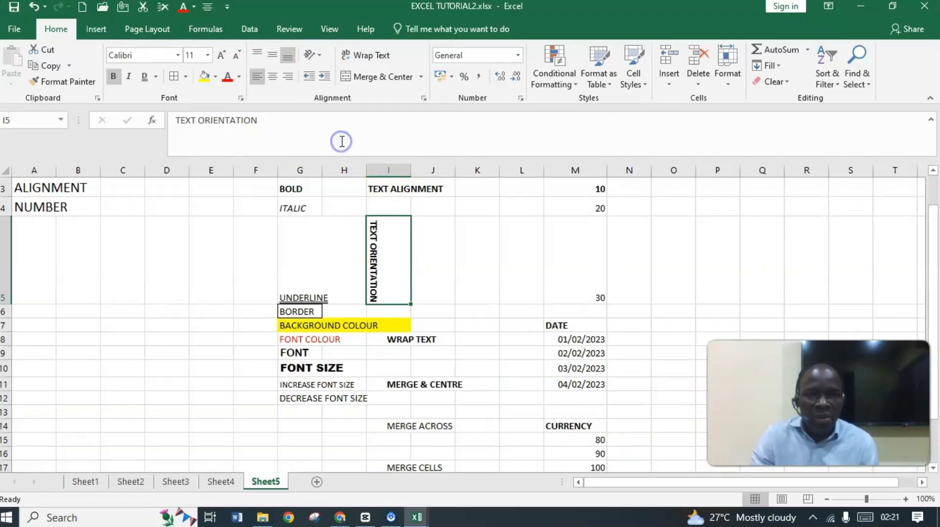
click(321, 57)
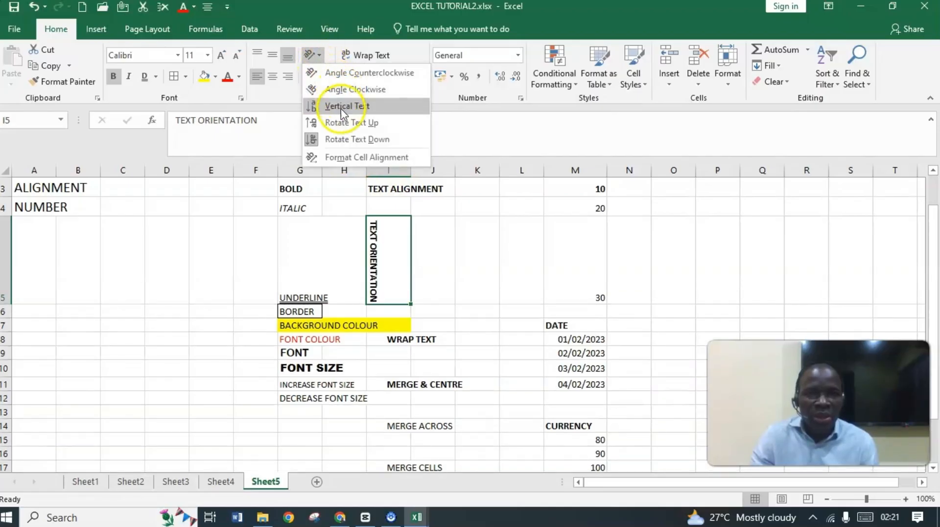
click(344, 109)
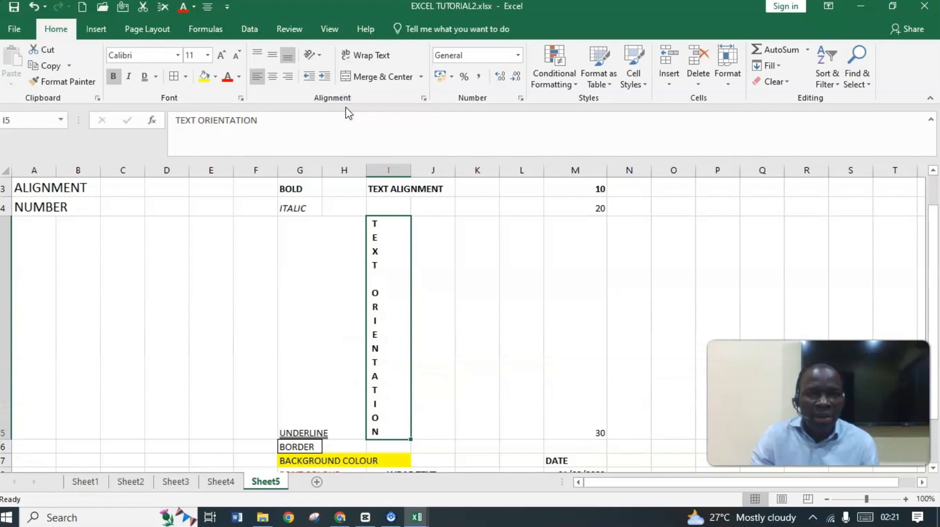
Step: Return the TEXT ORIENTATION entry in cell I5 to horizontal by setting its orientation to 0 degrees in the cell alignment format settings
click(320, 58)
click(356, 154)
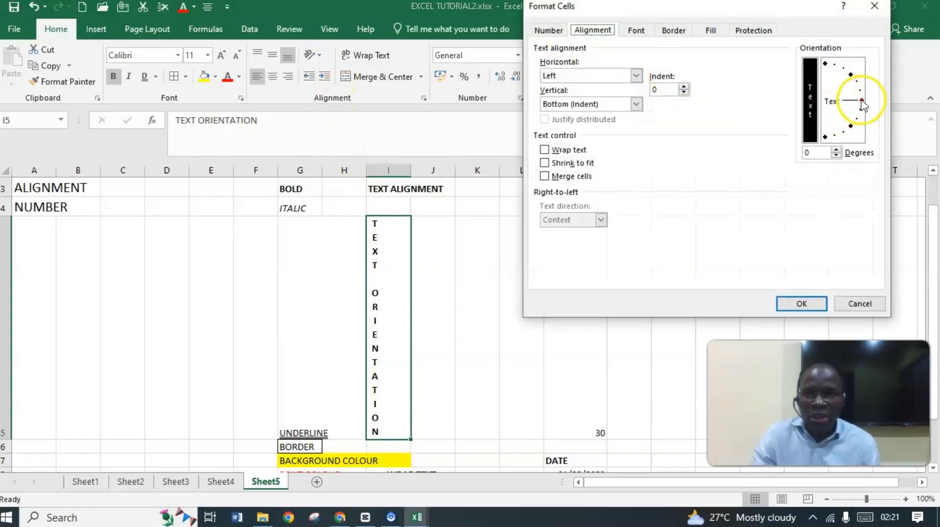
click(862, 101)
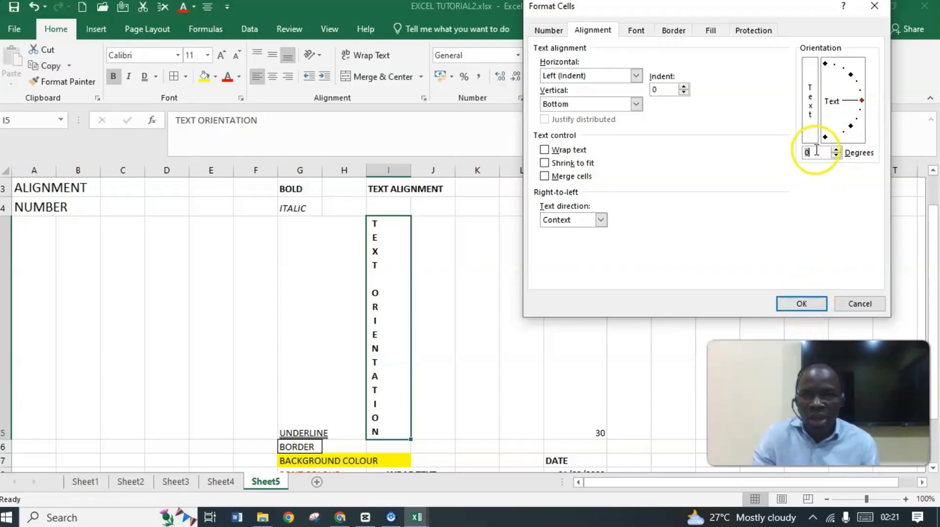
click(801, 303)
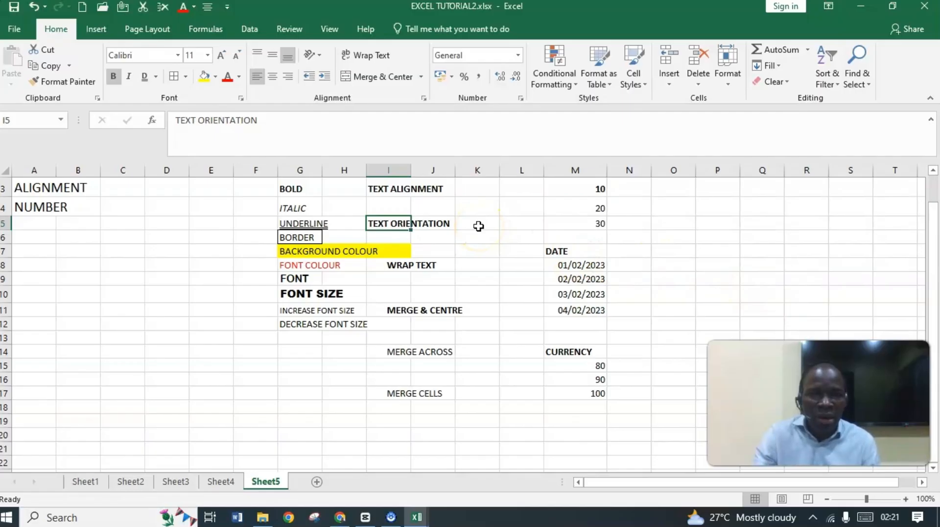
Step: Enter EXTRA LONG TEXT in cell I9 below the WRAP TEXT label and wrap the text within the cell
click(410, 270)
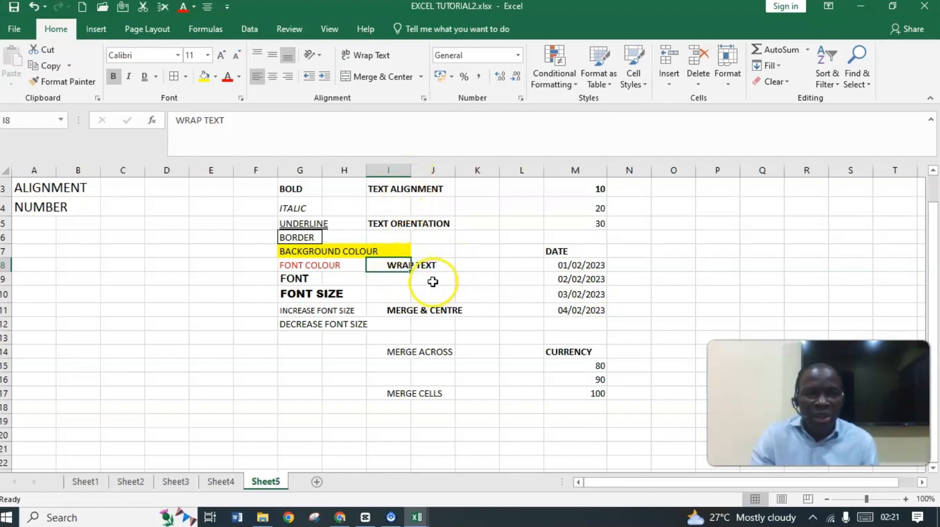
click(392, 279)
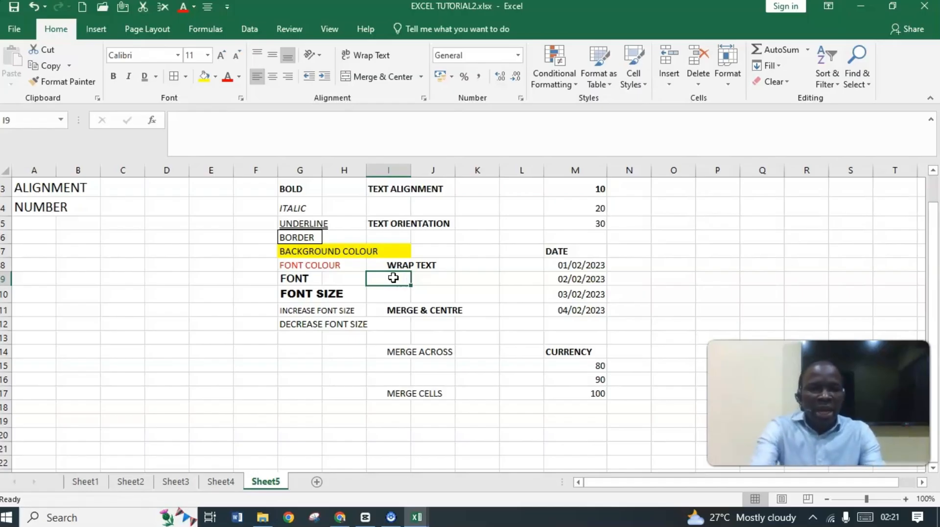
text(EXTRA LONG TEXT)
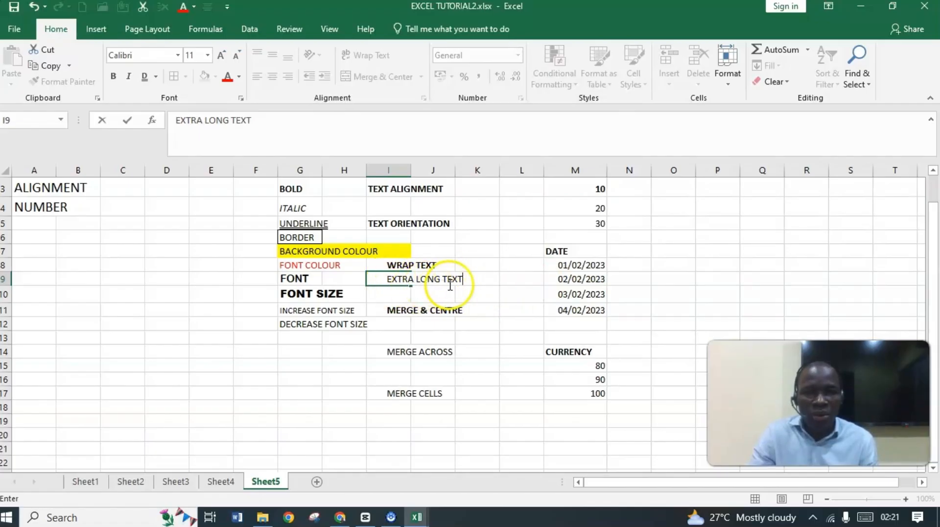
click(487, 295)
click(401, 278)
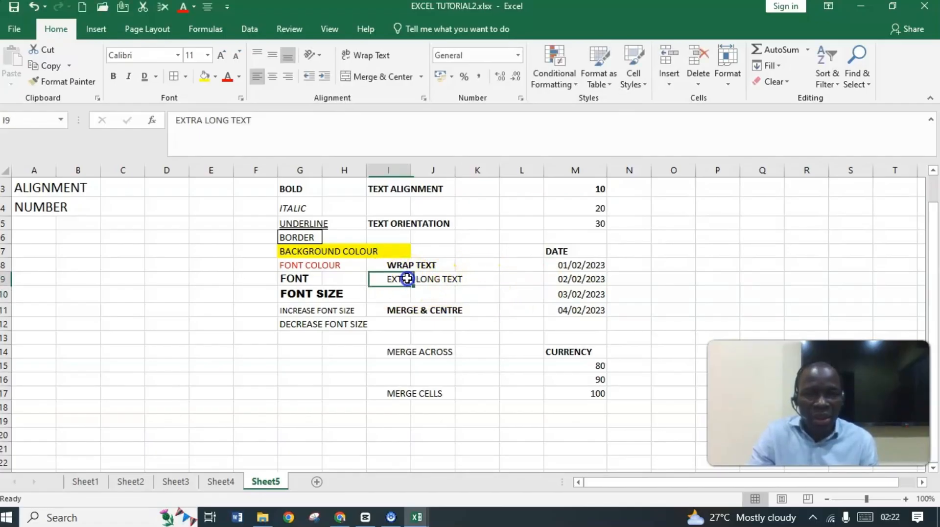
click(359, 59)
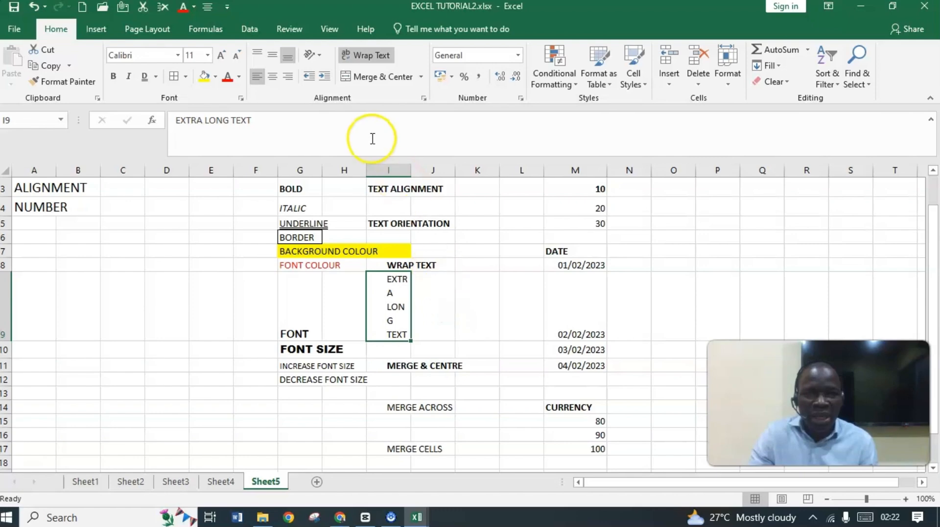
Step: Try decreasing and increasing the indent of the wrapped text in cell I9, and finish with the indent fully removed
click(309, 78)
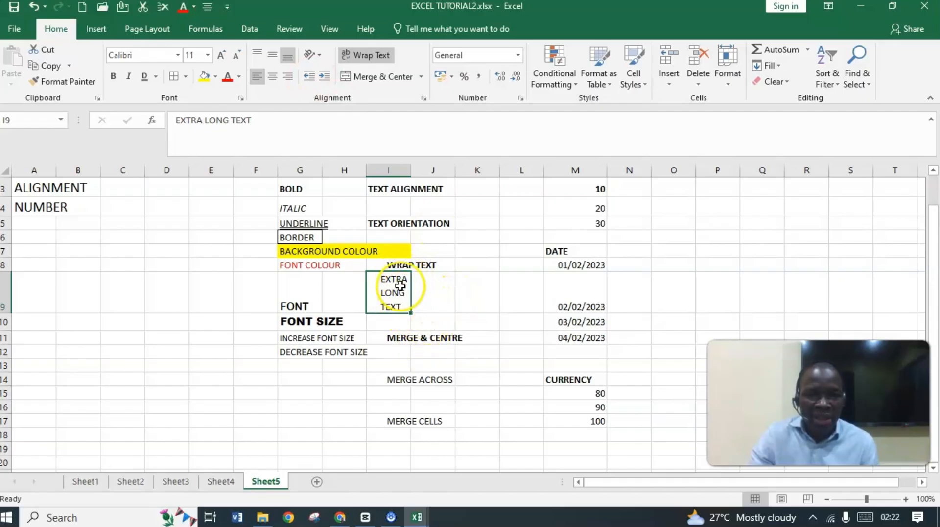
click(324, 77)
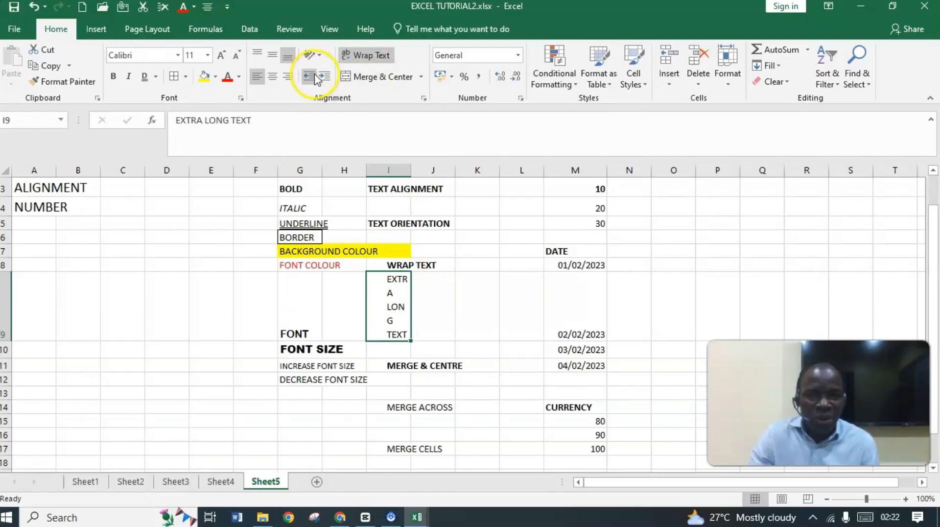
click(314, 78)
click(314, 77)
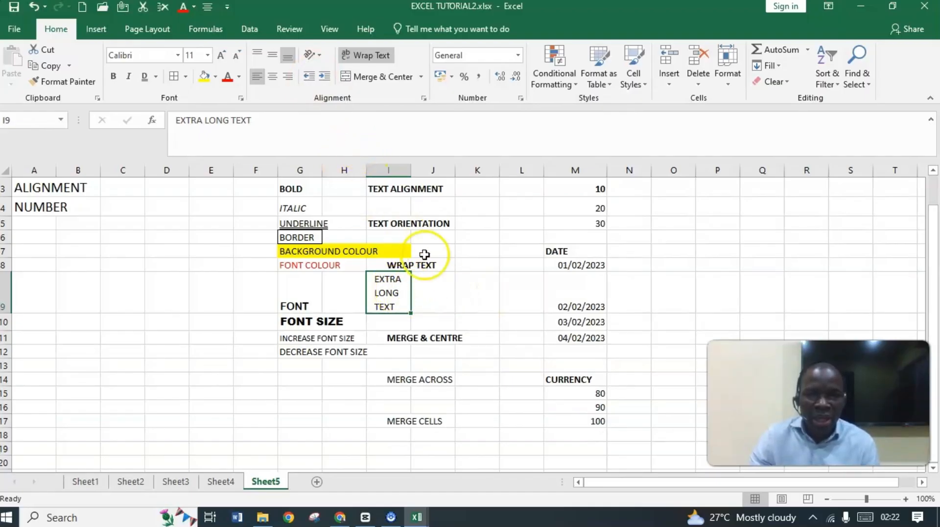
click(307, 76)
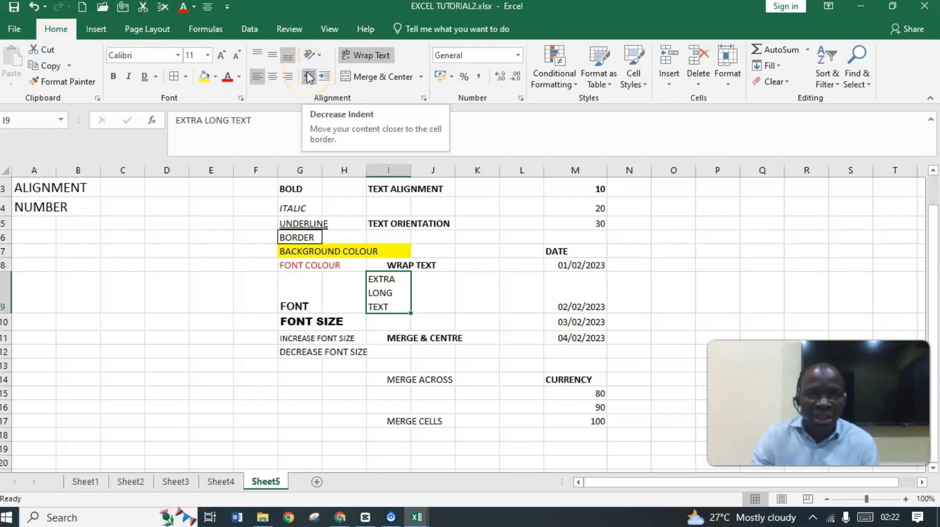
click(309, 77)
Step: Increase the indent of cell I9 by two levels and remove it again, demonstrating this twice
click(325, 77)
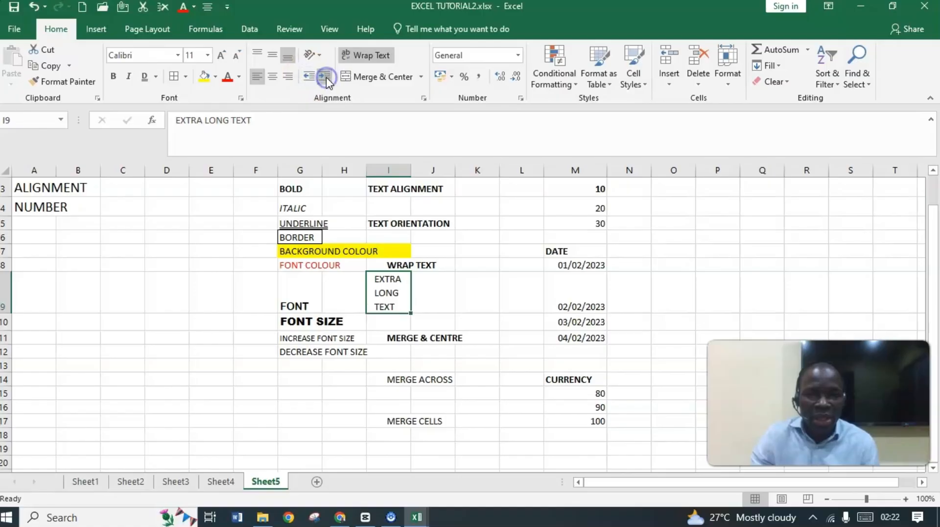
click(326, 79)
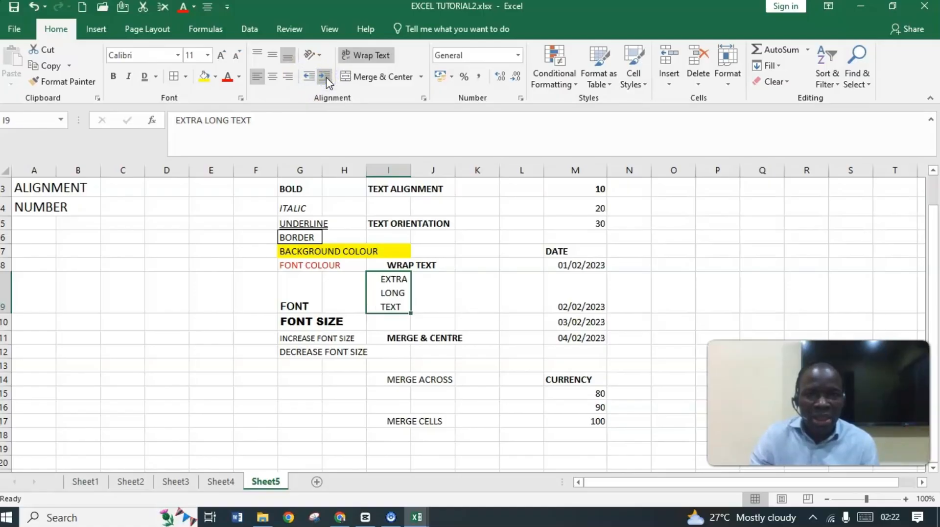
click(309, 77)
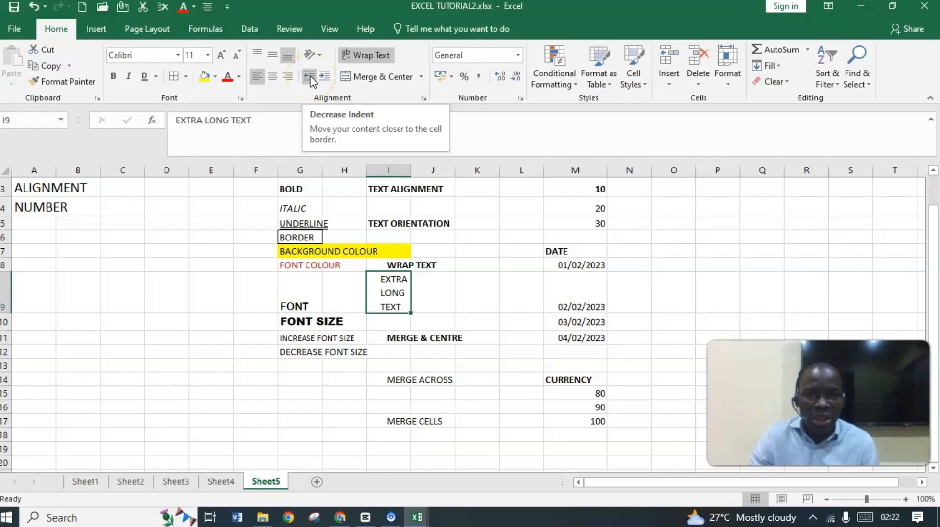
click(309, 77)
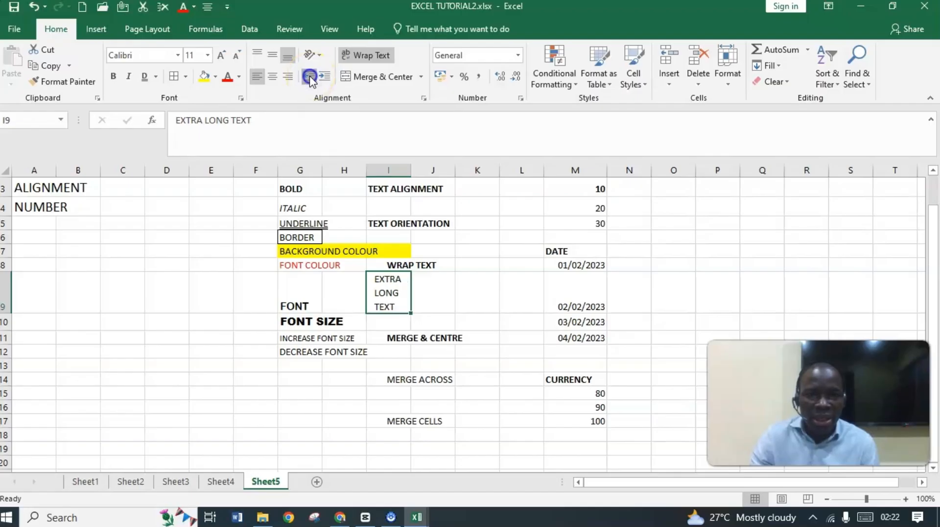
click(309, 77)
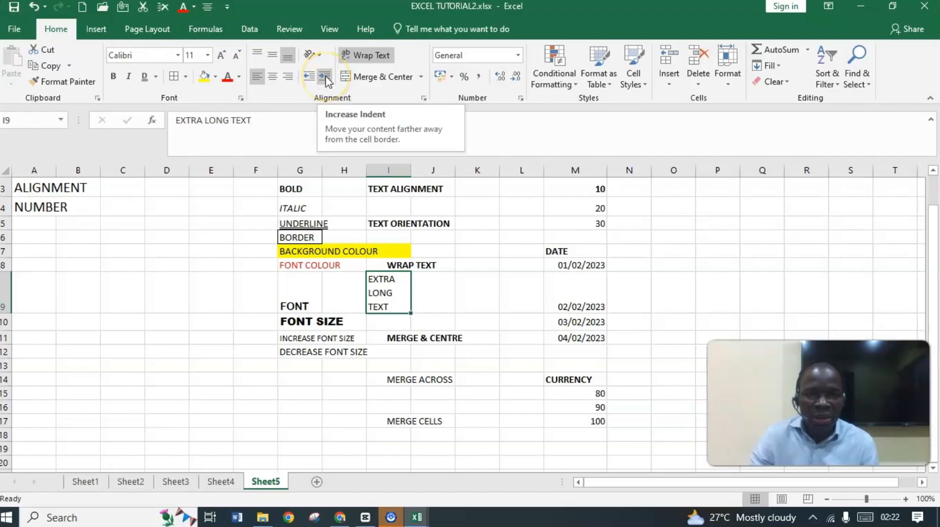
click(326, 79)
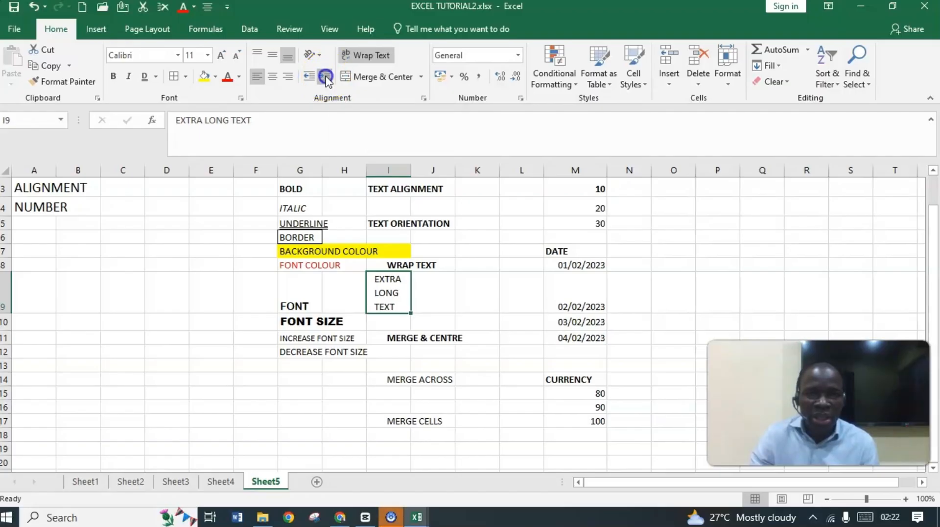
click(326, 79)
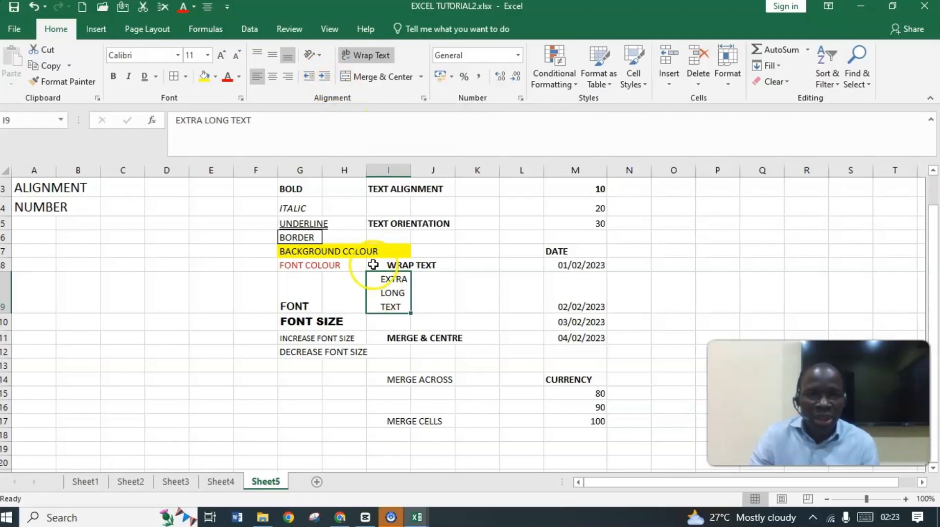
click(312, 77)
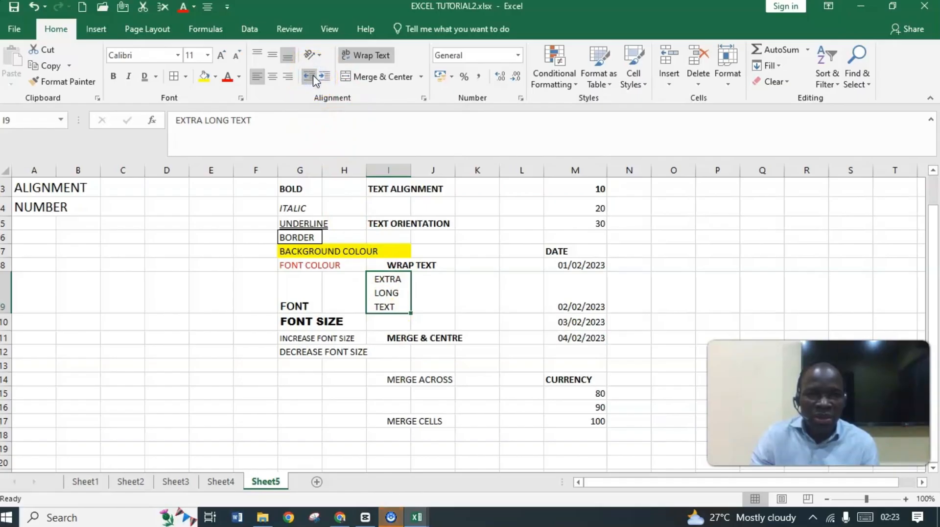
click(313, 79)
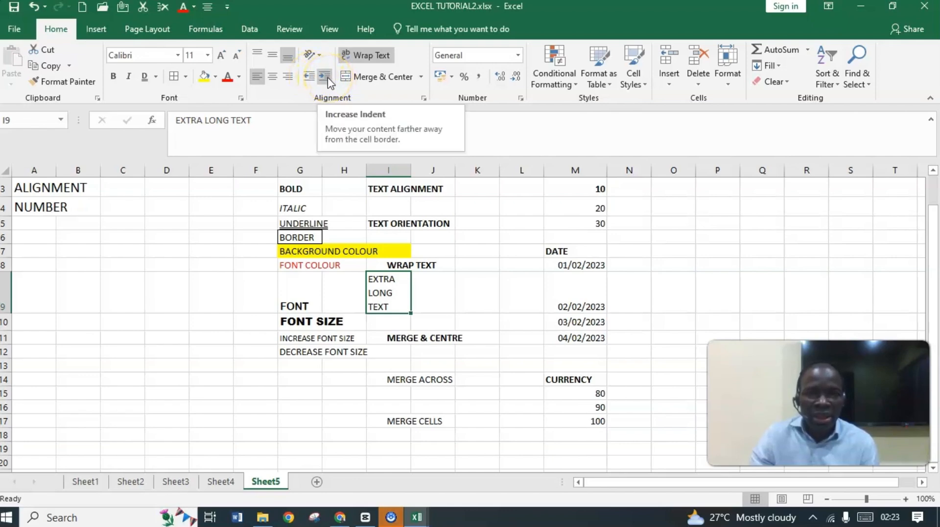
Step: Merge and centre the MERGE & CENTRE label across the range I11:K12
click(398, 342)
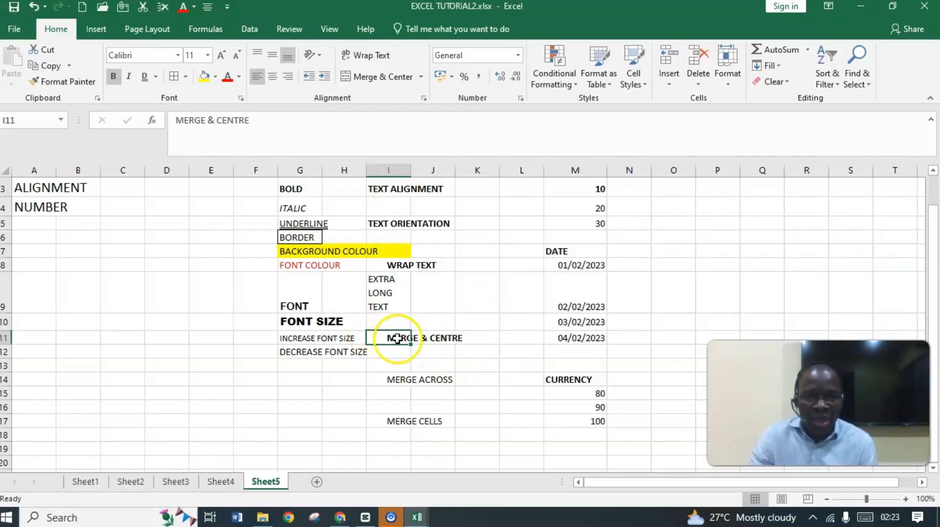
drag(397, 337, 459, 338)
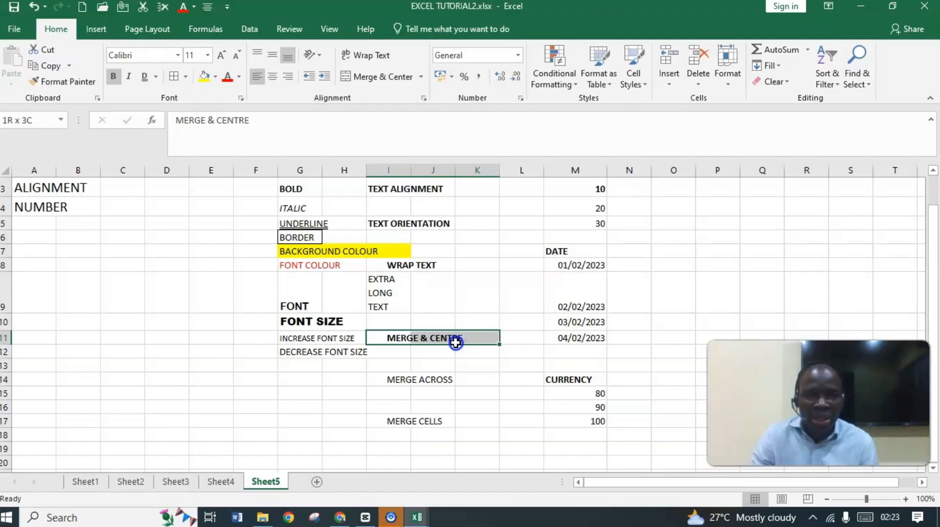
drag(394, 336, 463, 356)
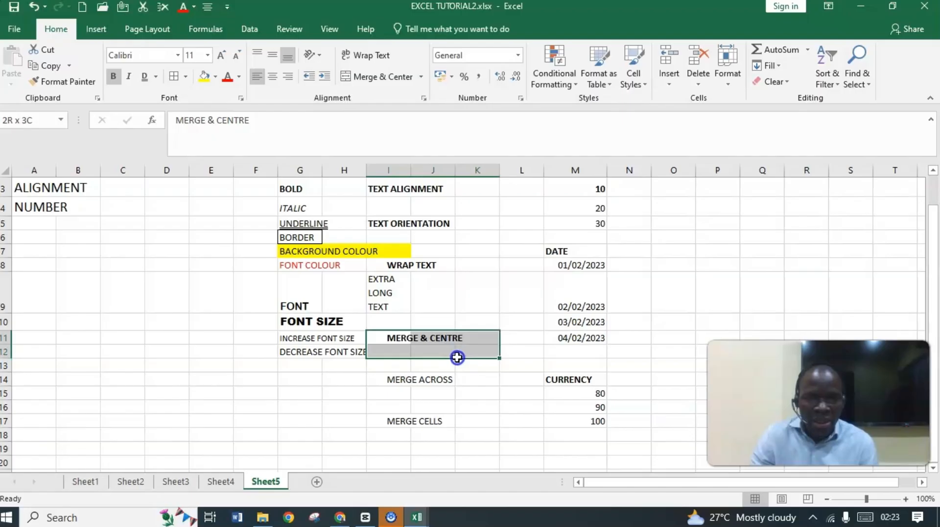
click(421, 77)
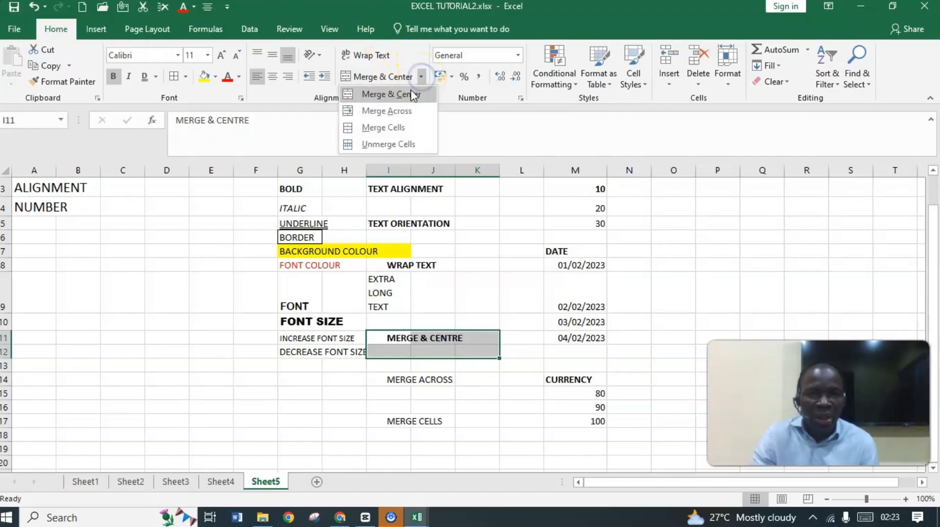
click(414, 95)
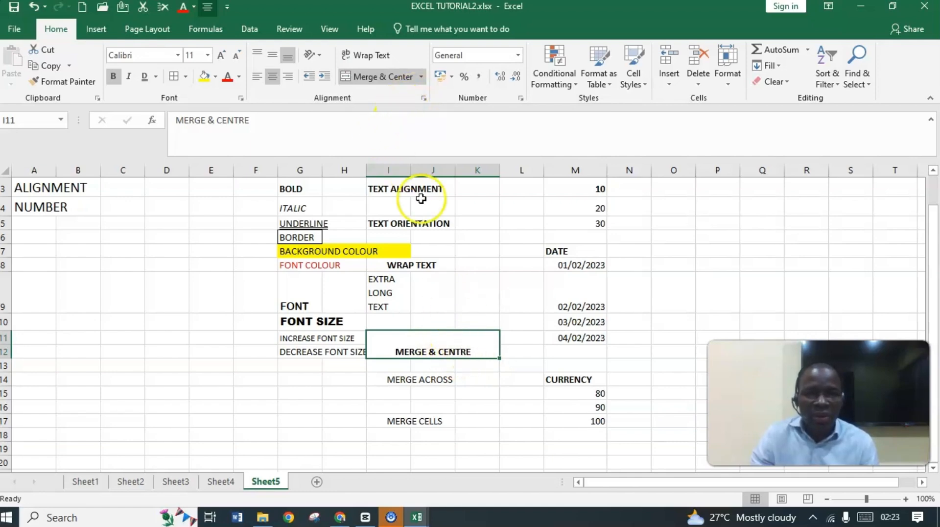
Step: Unmerge the MERGE & CENTRE block I11:K12 and merge and centre it again
click(422, 78)
click(399, 146)
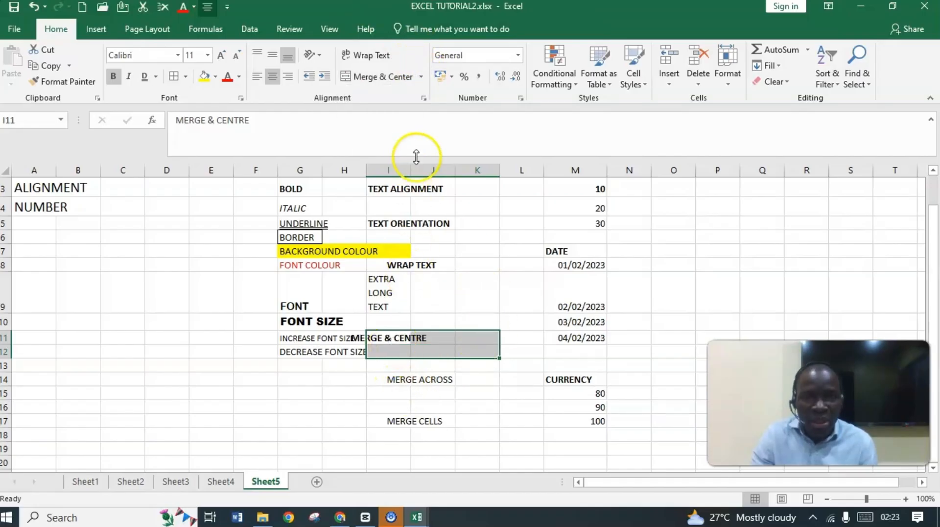
click(421, 77)
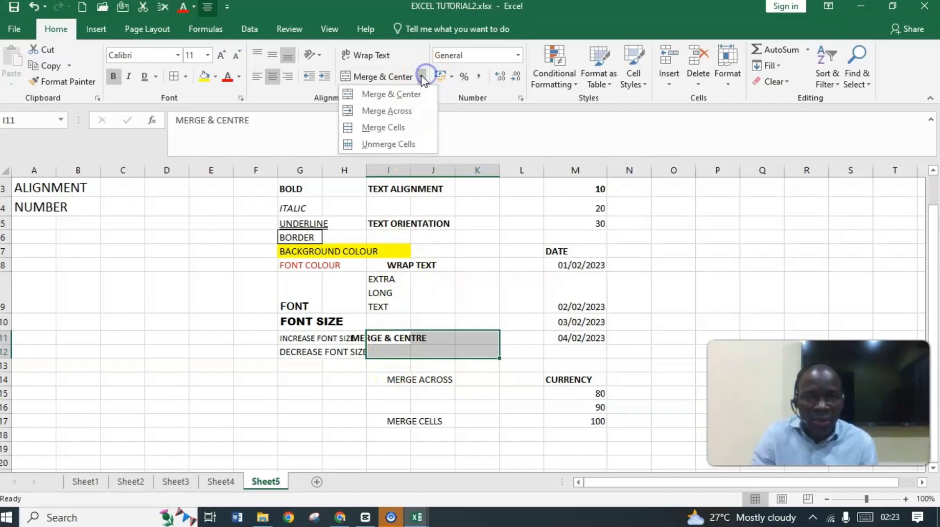
click(392, 95)
Step: Apply Merge Across to the range I14:K16 that starts with the MERGE ACROSS label
click(416, 380)
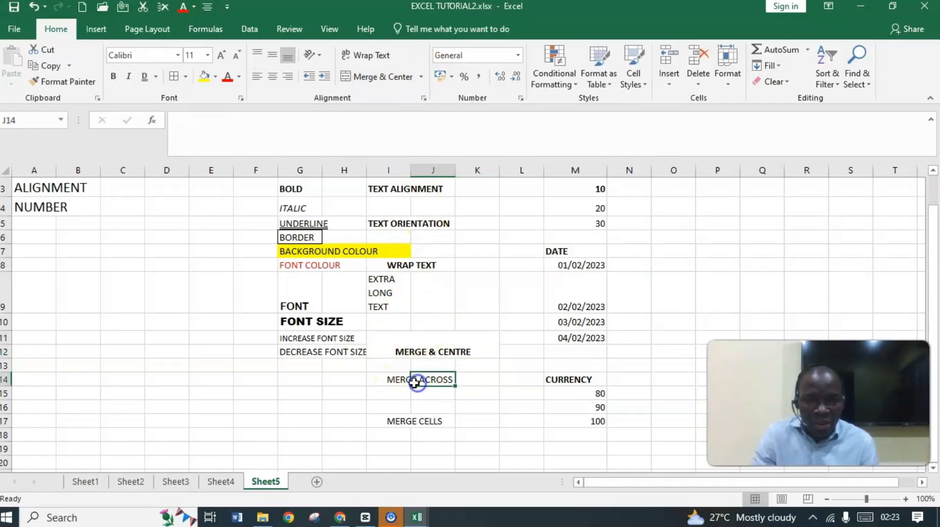
click(389, 379)
drag(387, 377, 463, 405)
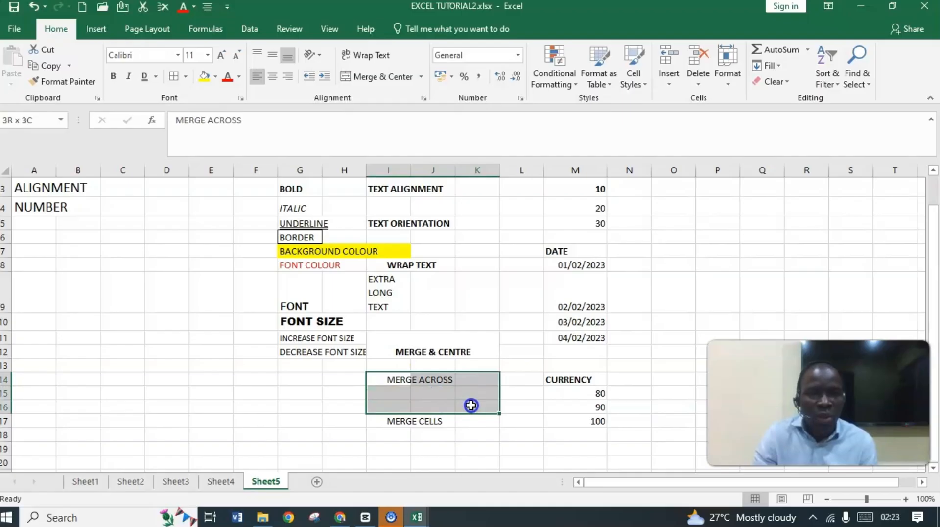
click(421, 76)
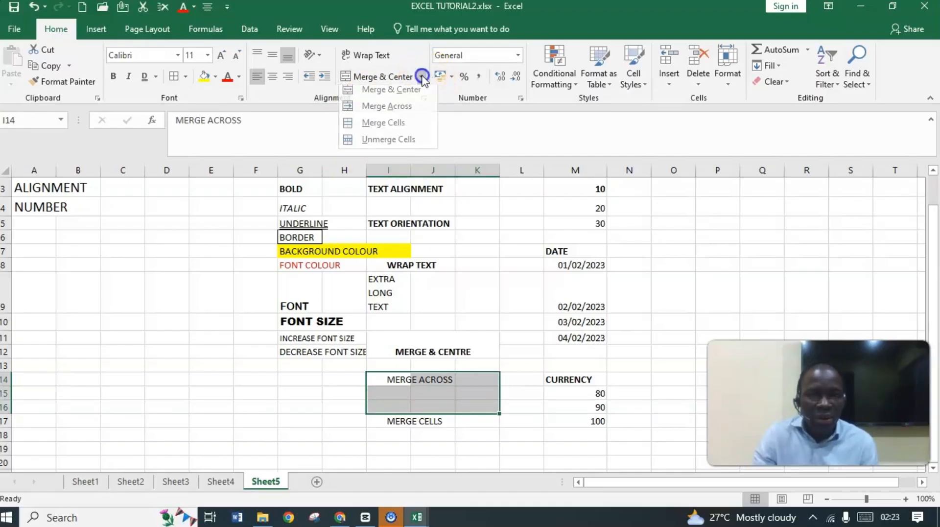
click(404, 112)
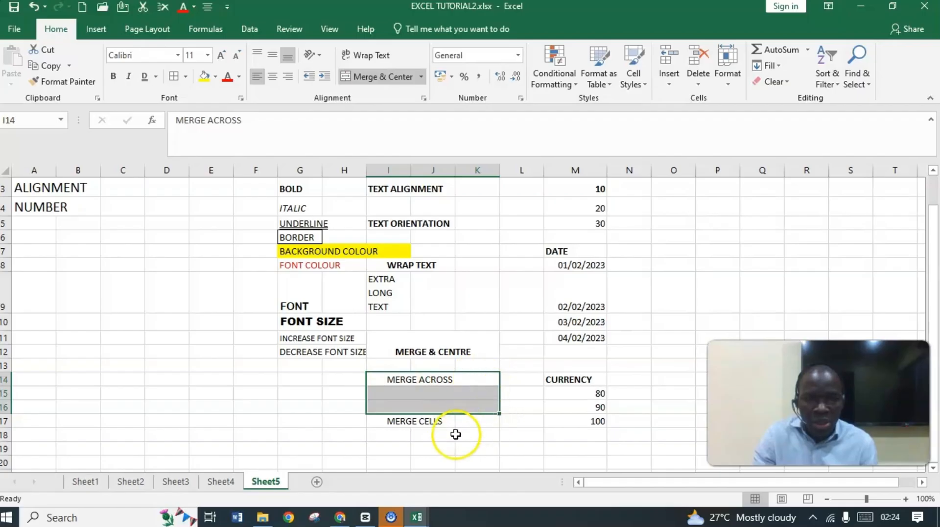
Step: Merge cells I17:J17 containing the MERGE CELLS label using the Merge Cells option
click(427, 426)
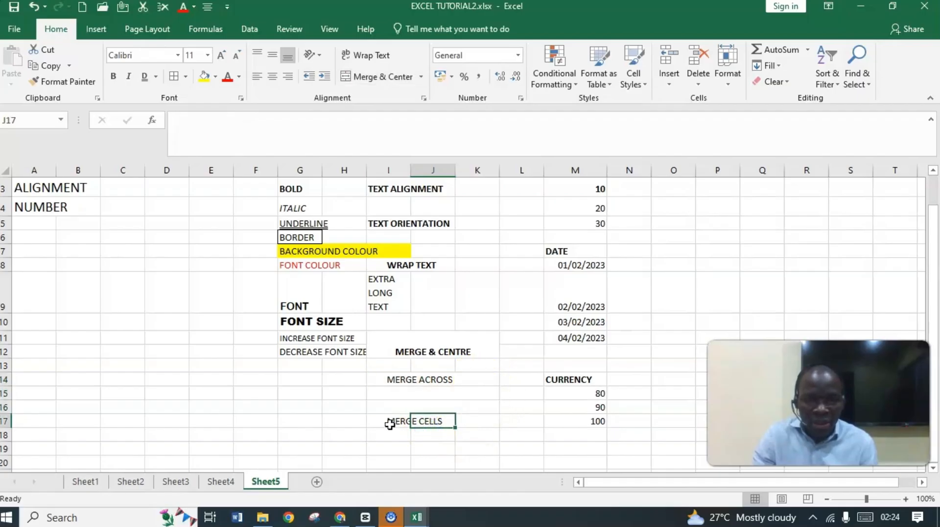
click(389, 424)
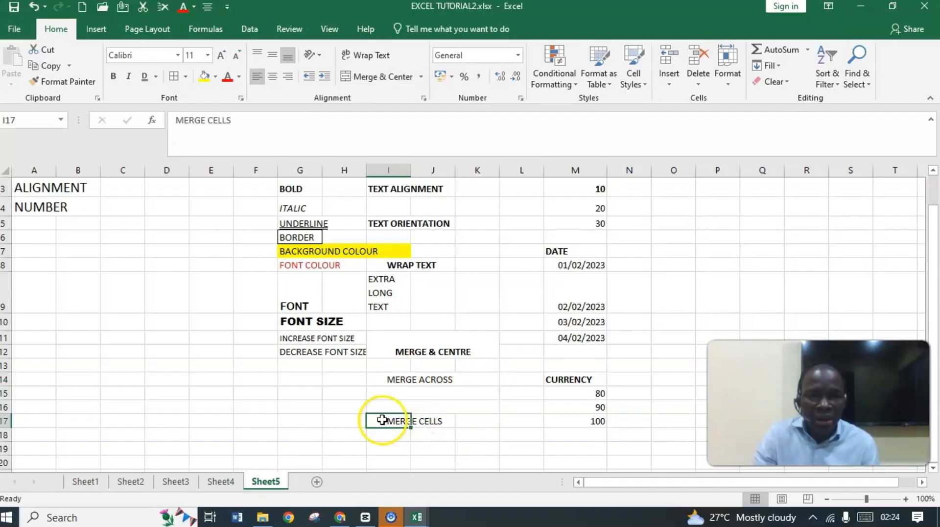
drag(382, 420, 430, 421)
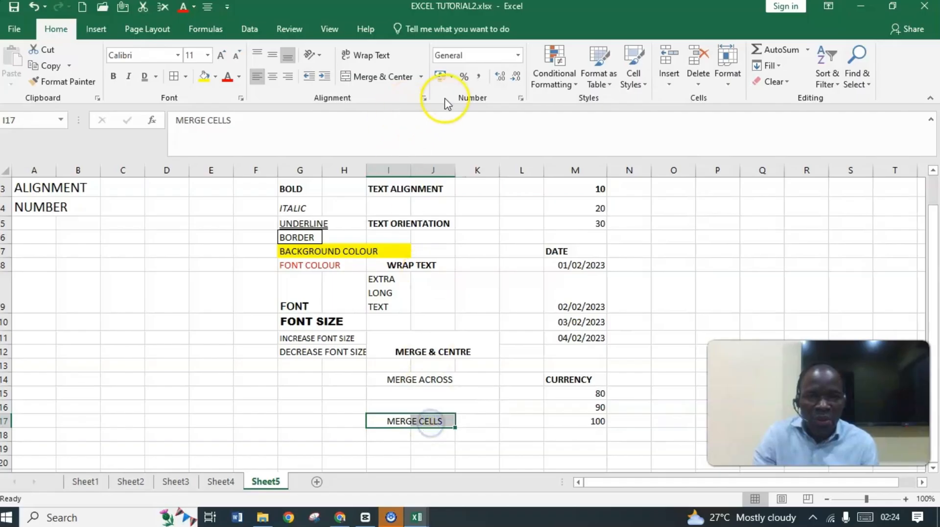
click(421, 76)
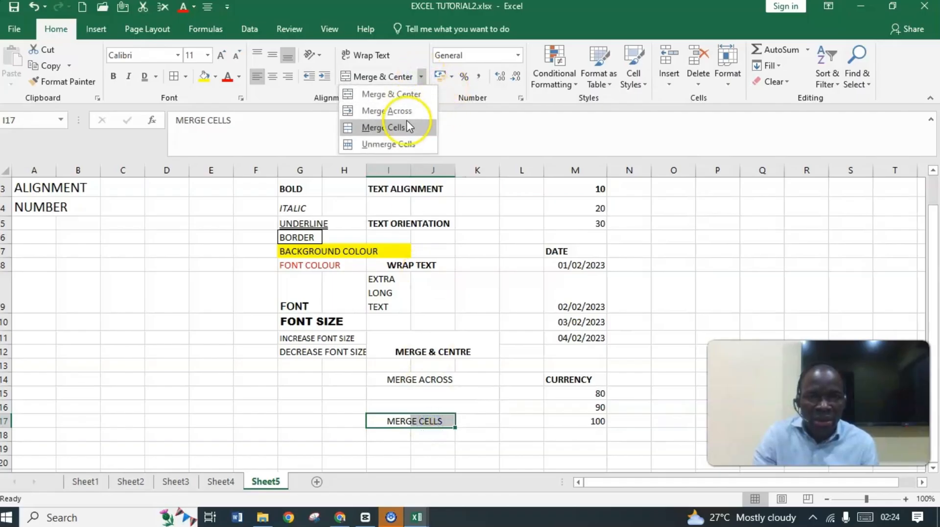
click(395, 128)
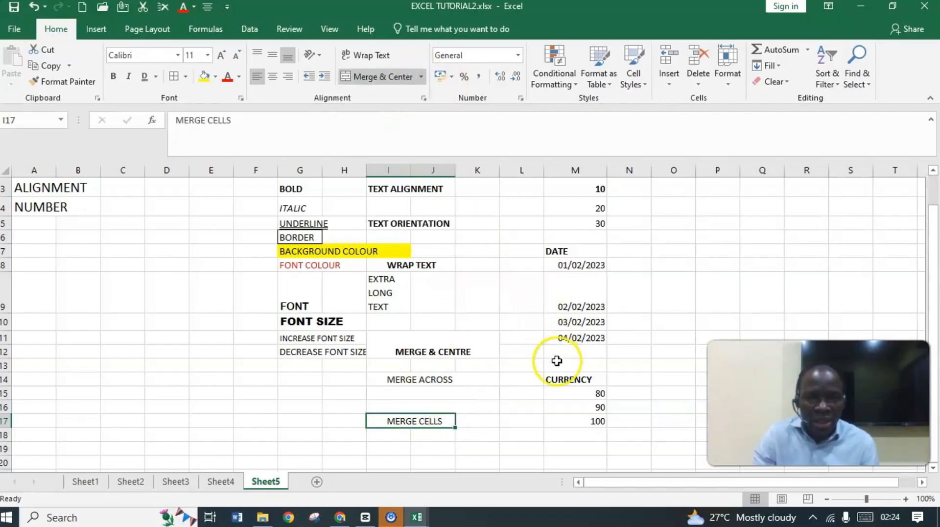
Step: Unmerge cells I17:J17 containing the MERGE CELLS label
click(417, 352)
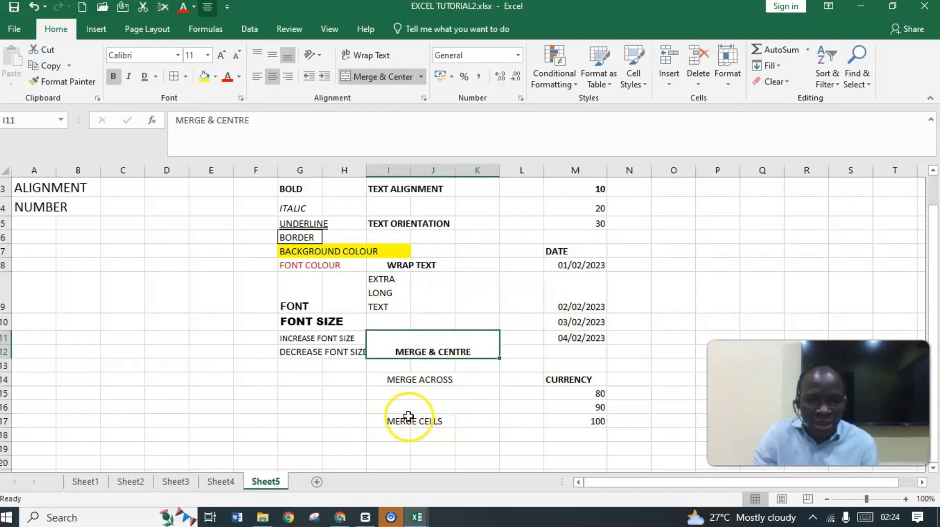
drag(390, 412, 417, 423)
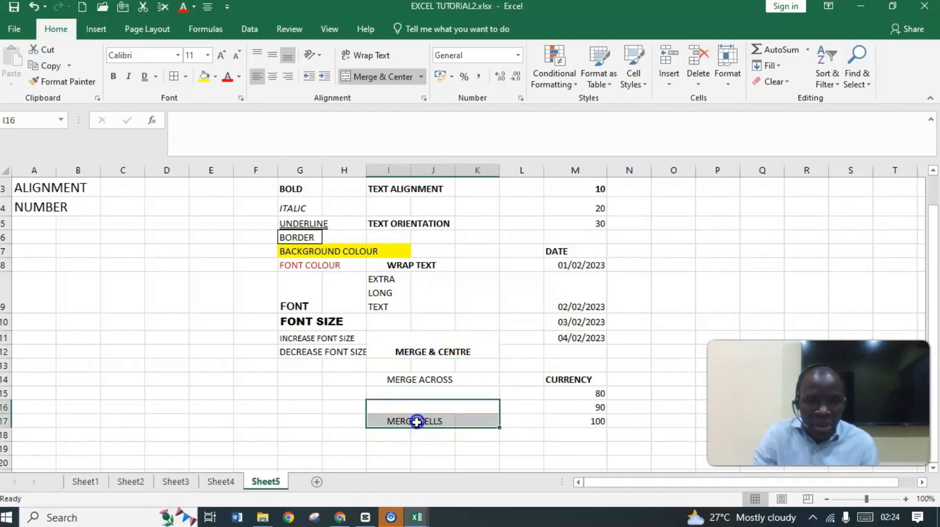
click(417, 424)
click(423, 77)
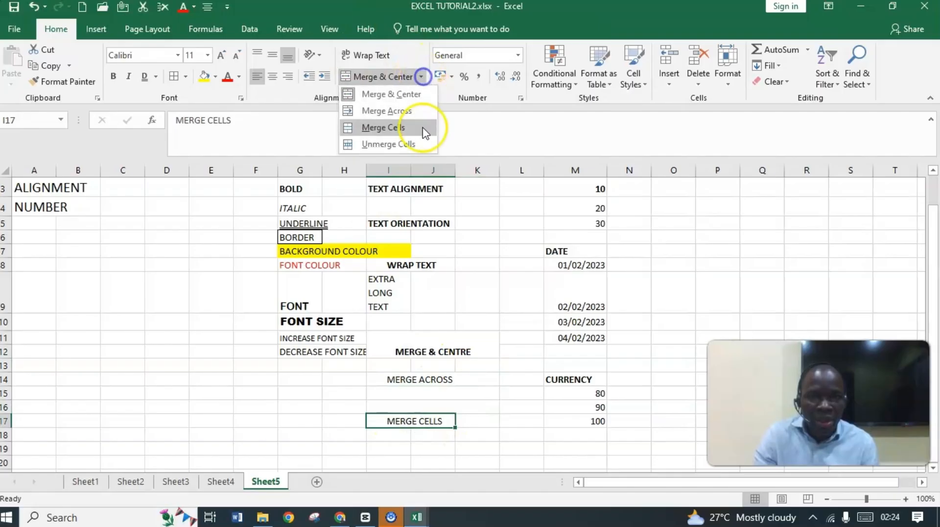
click(413, 142)
Step: Merge the range I16:K17 into a single cell with Merge Cells and unmerge it again
drag(392, 408, 406, 421)
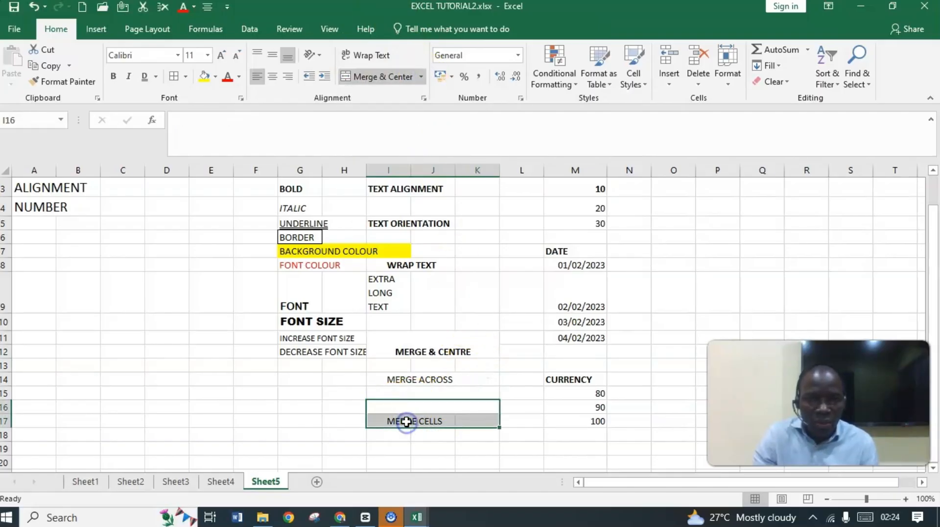
click(422, 77)
click(406, 127)
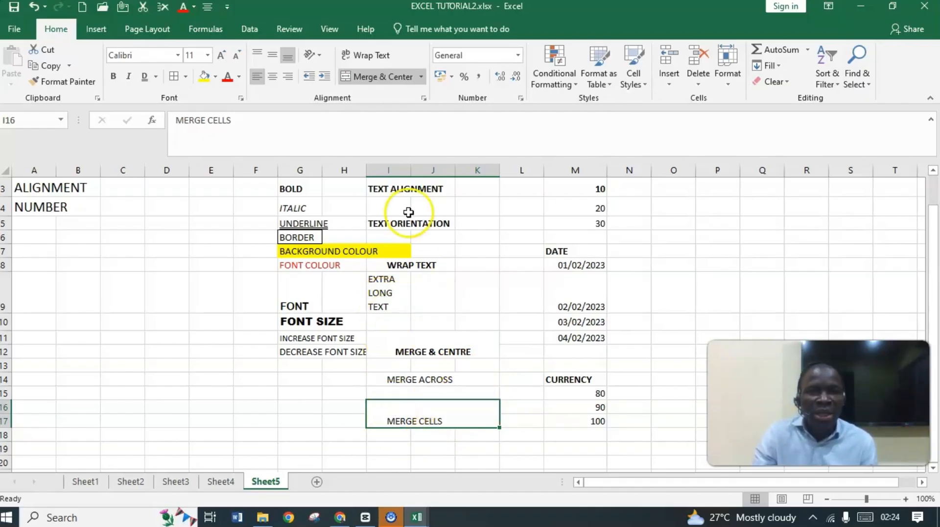
click(422, 78)
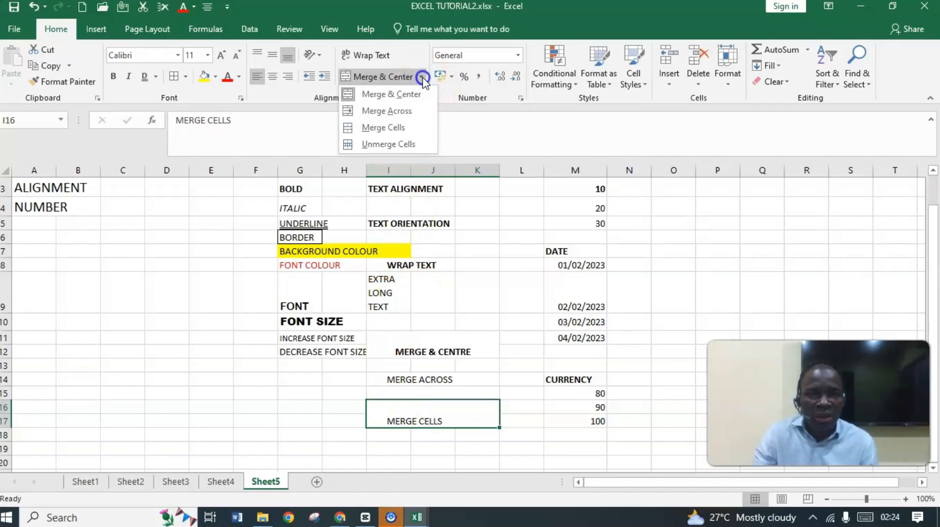
click(403, 140)
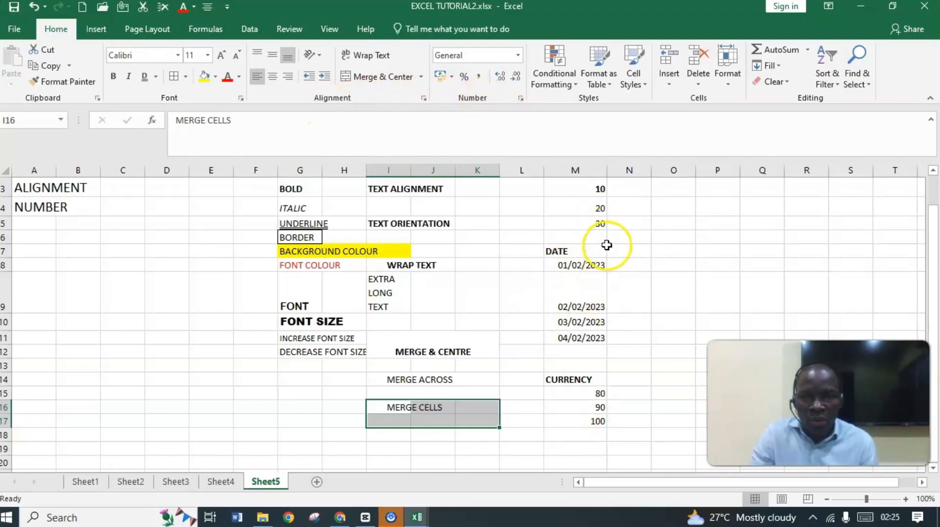
Step: Format the values in M3:M5 under the NUMBER heading as Number with 3 decimal places
scroll(608, 240, up, 1)
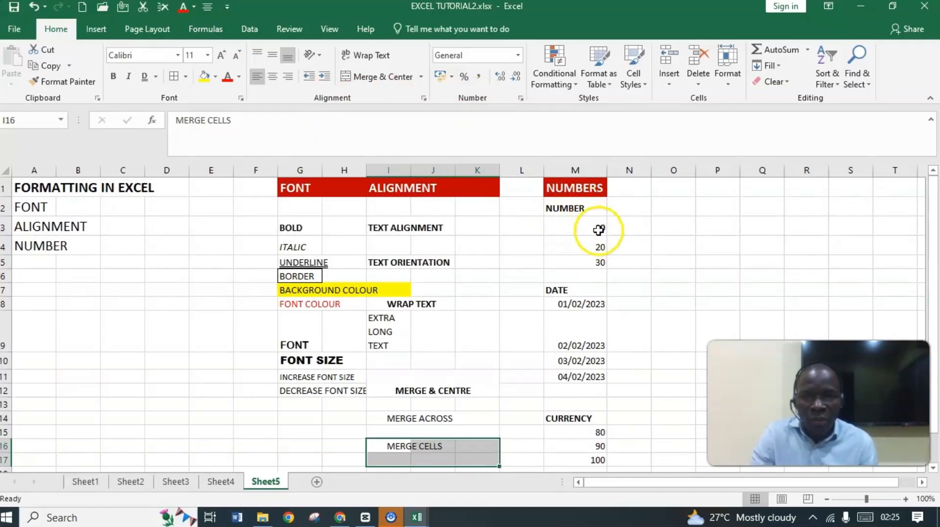
drag(597, 228, 599, 263)
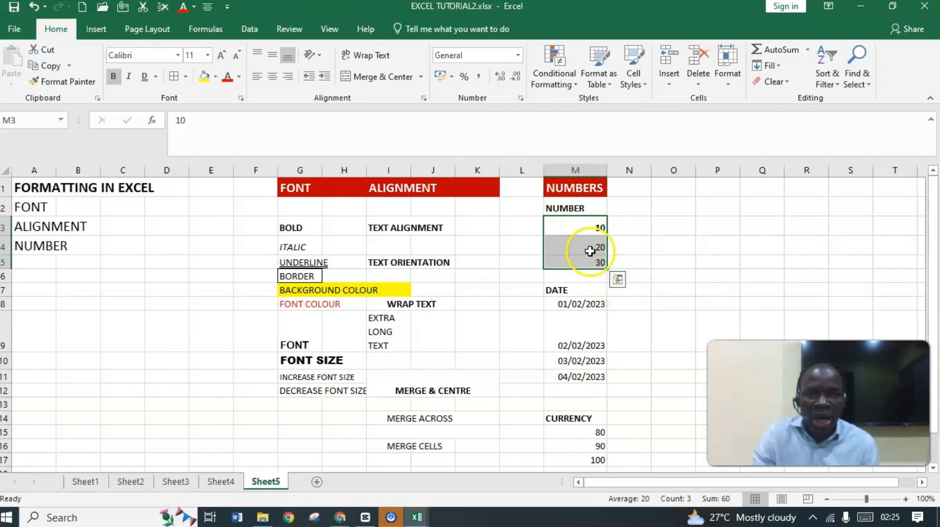
click(522, 98)
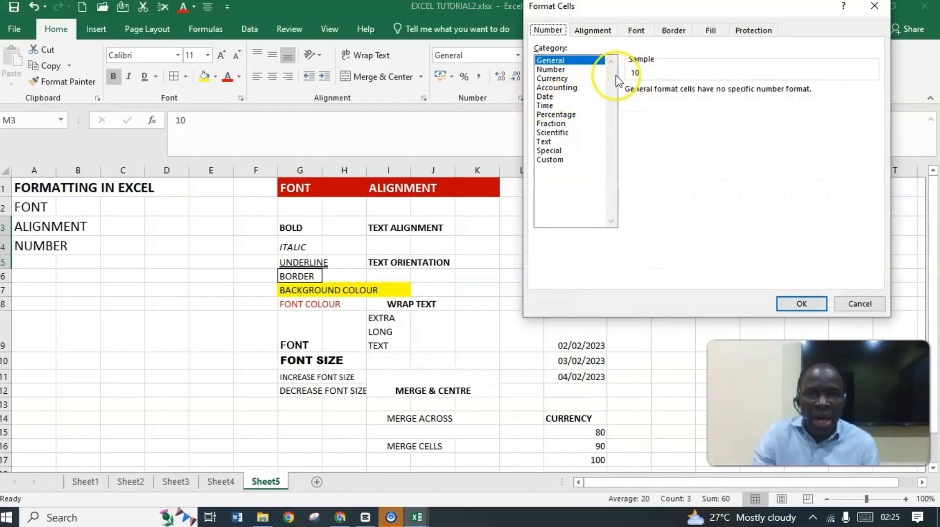
click(550, 69)
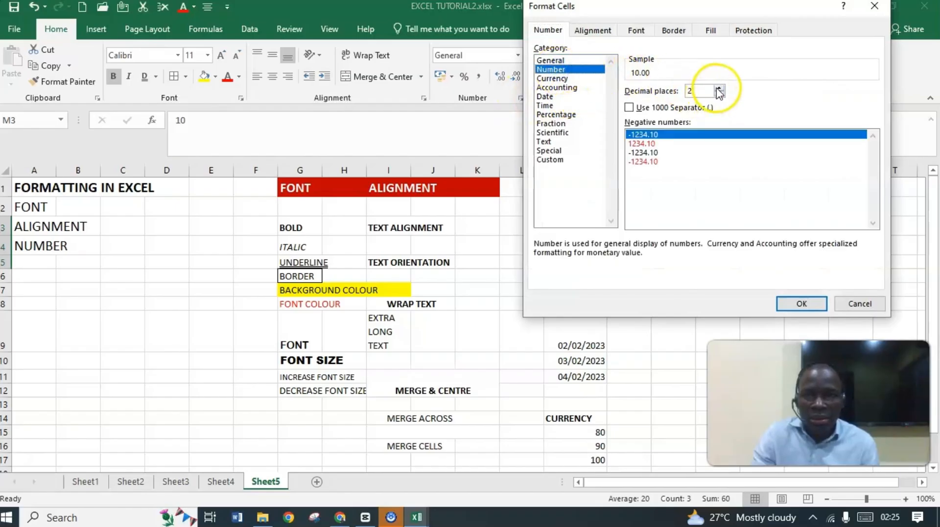
click(718, 89)
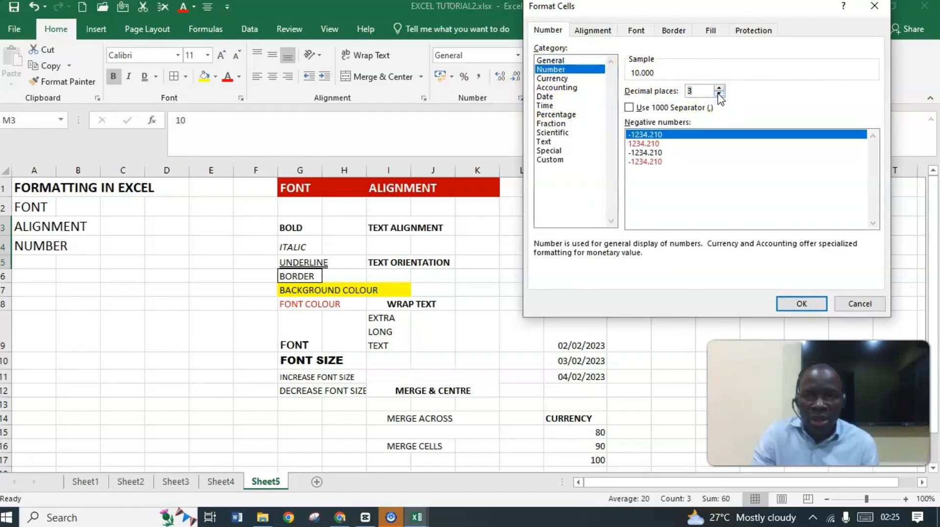
click(802, 314)
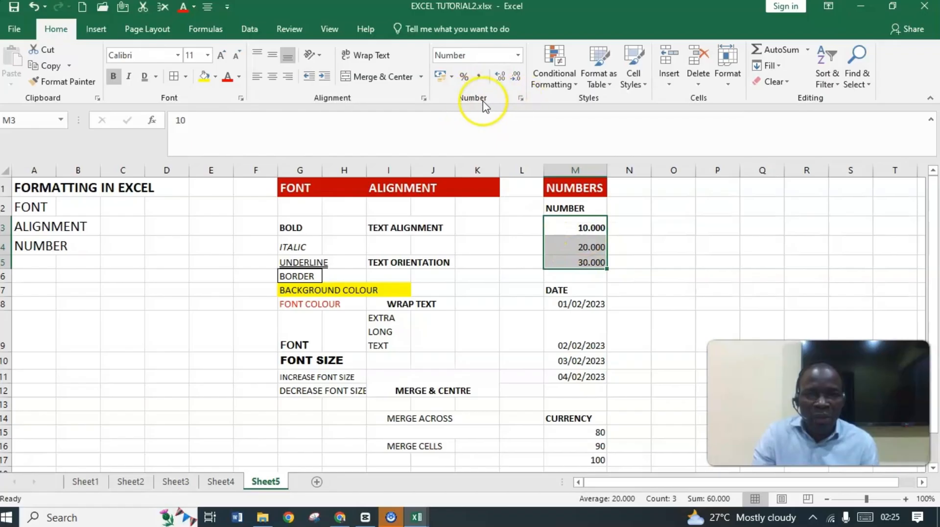
Step: Reduce the number format of M3:M5 to 2 decimal places in the cell format settings
click(521, 100)
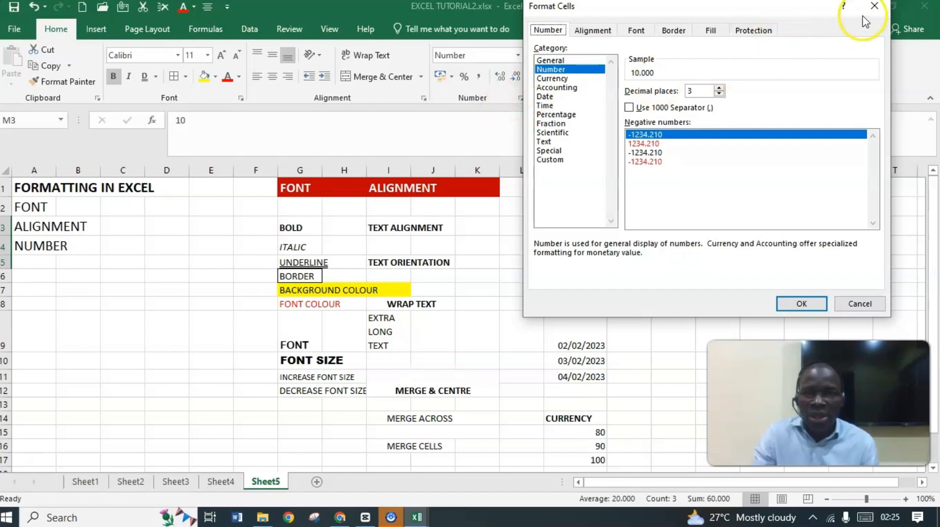
click(874, 7)
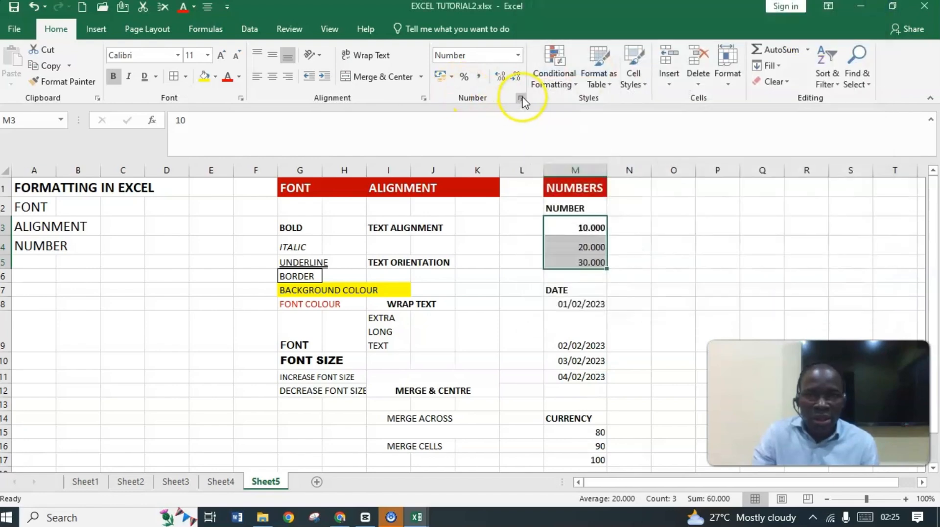
click(521, 98)
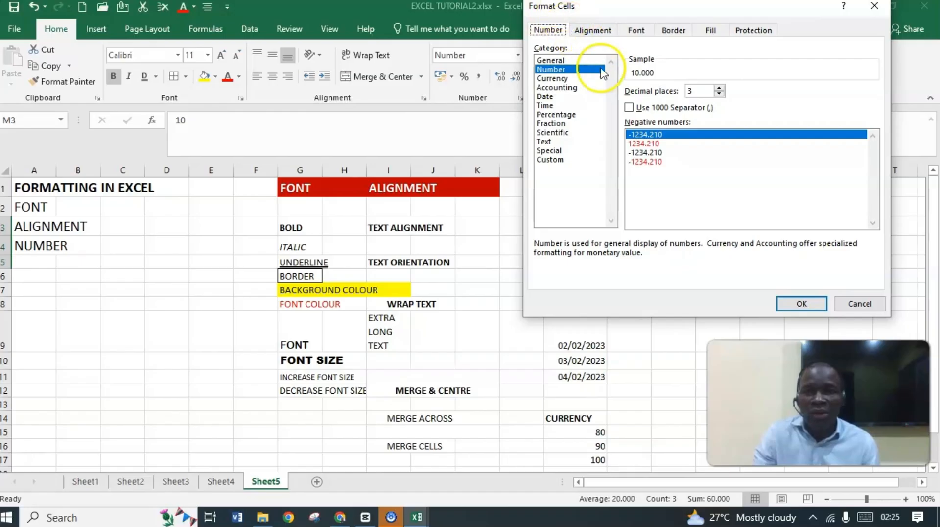
click(719, 93)
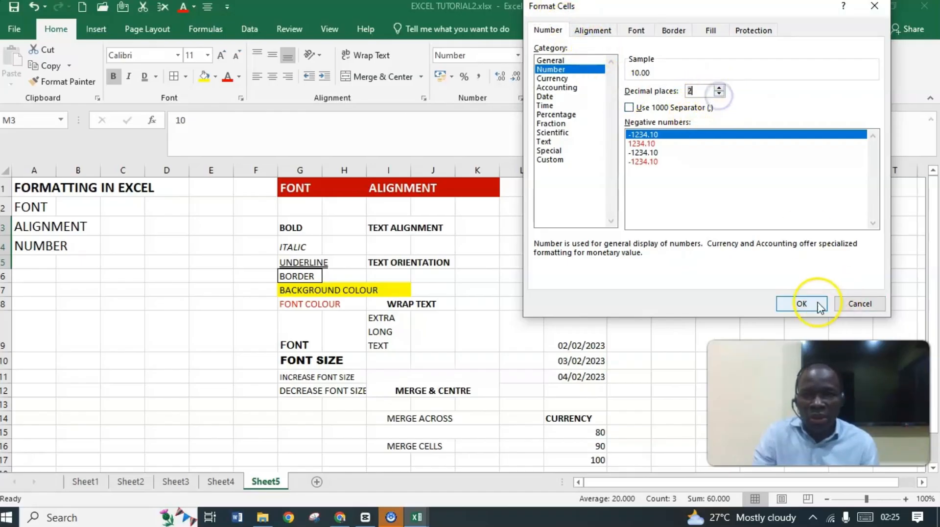
click(803, 304)
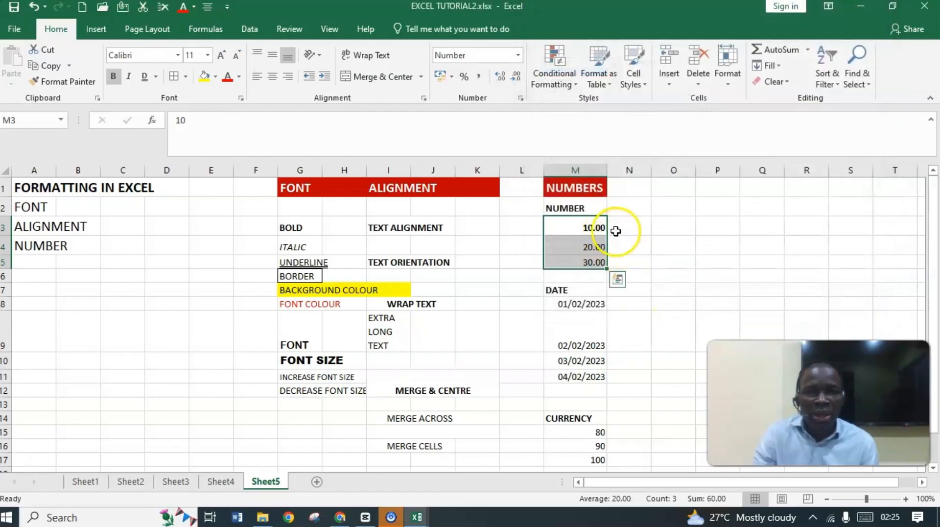
Step: Increase the decimal places of M3:M5 to four, and reduce them back to two
click(501, 79)
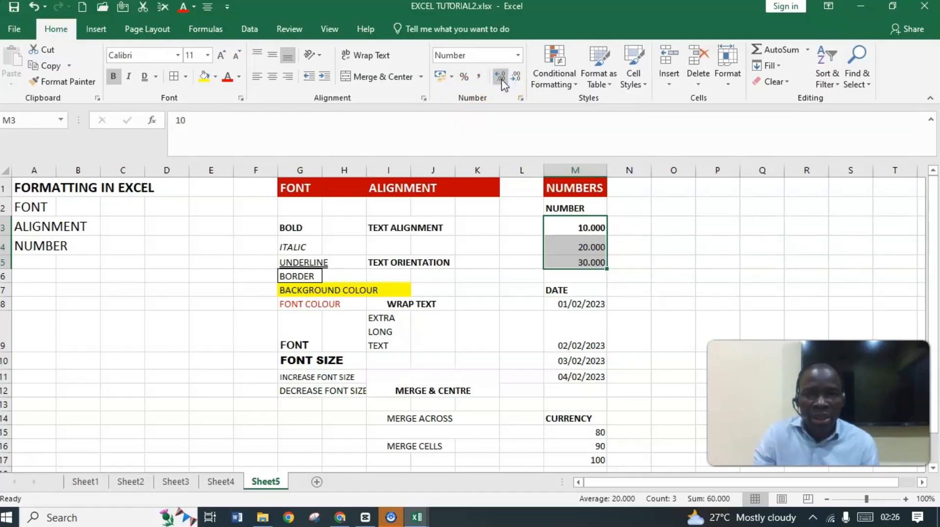
click(501, 79)
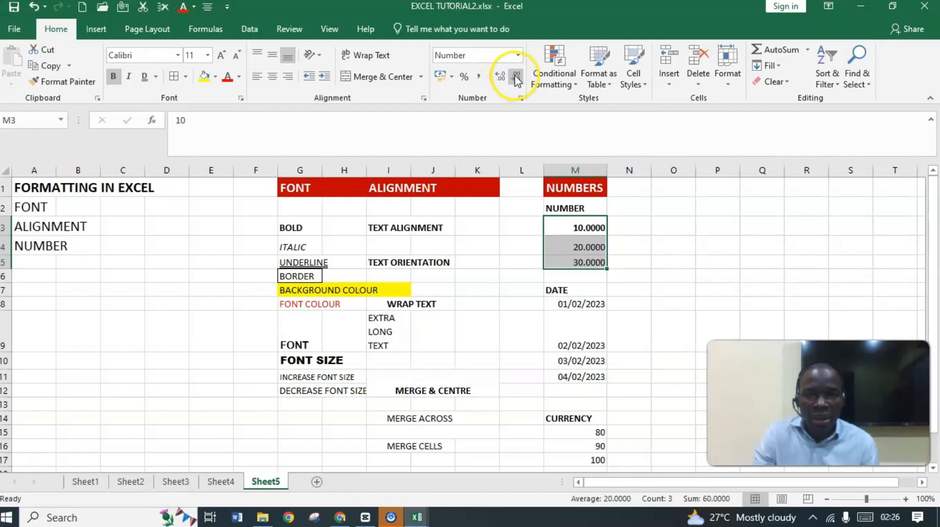
click(516, 77)
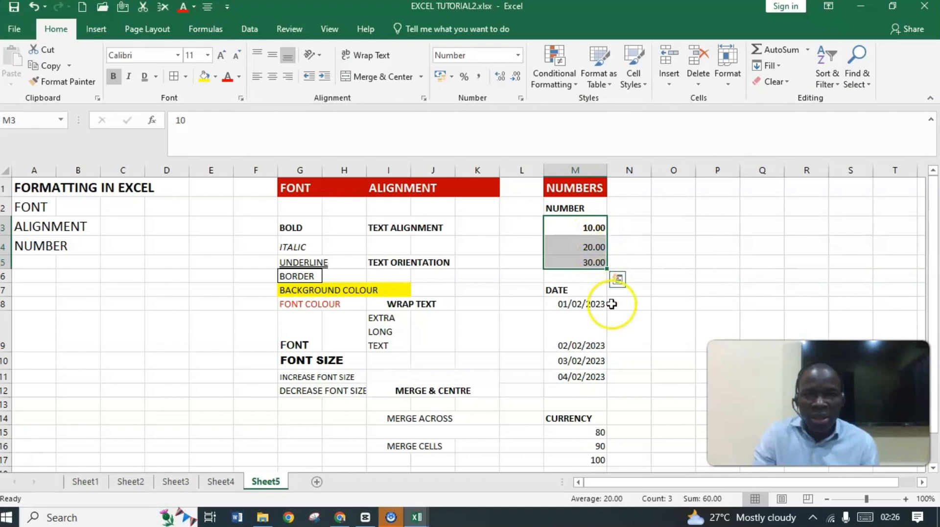
Step: Apply the *14 March 2012 date format to cell M8 and undo the change
click(568, 307)
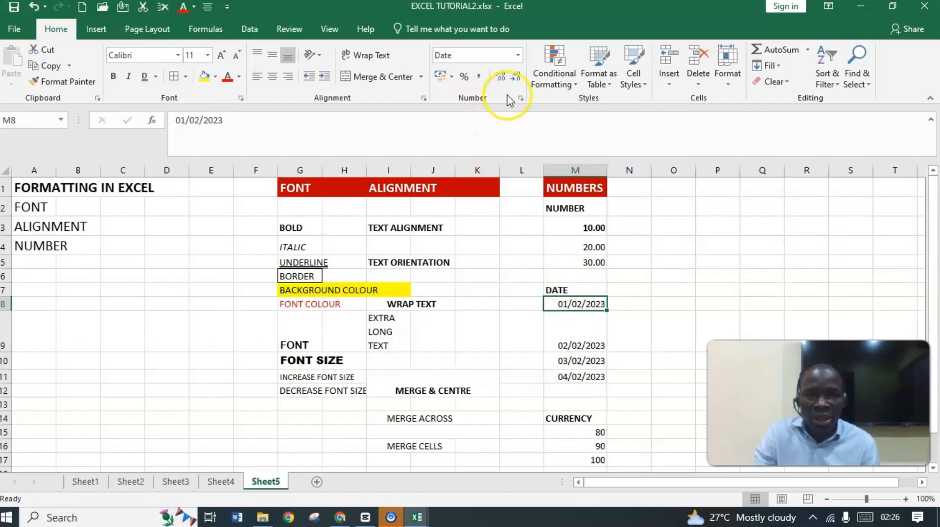
click(522, 100)
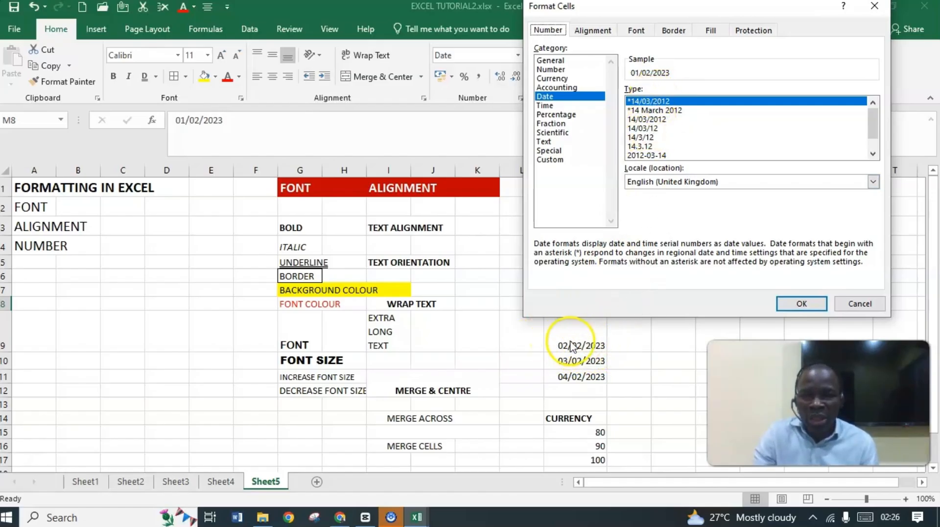
click(634, 111)
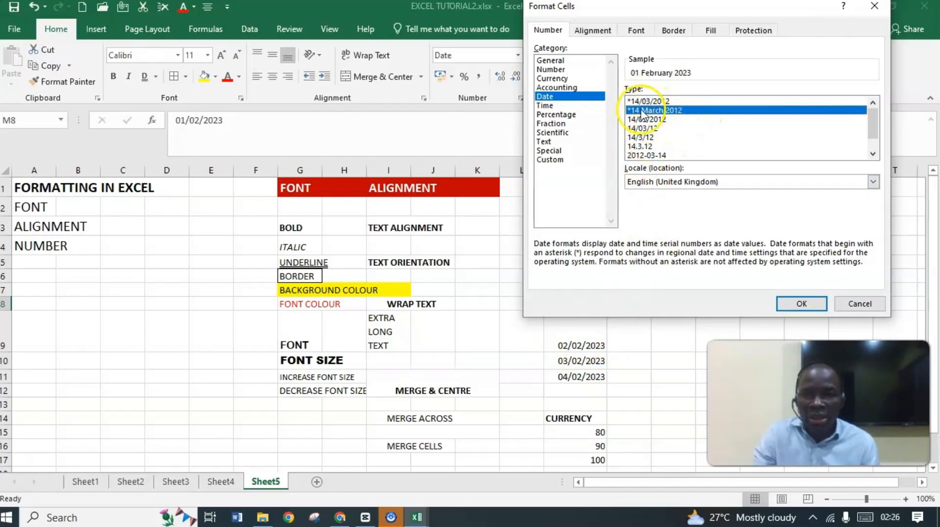
click(802, 304)
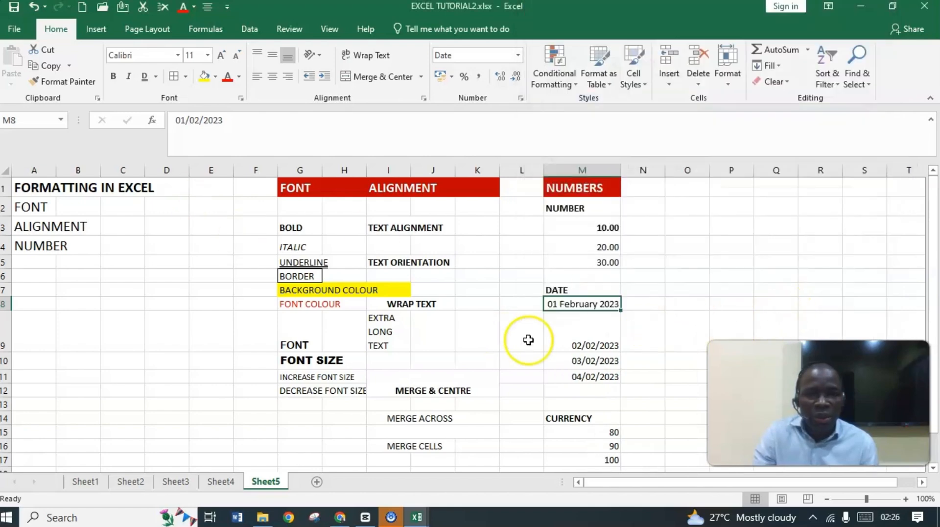
click(33, 7)
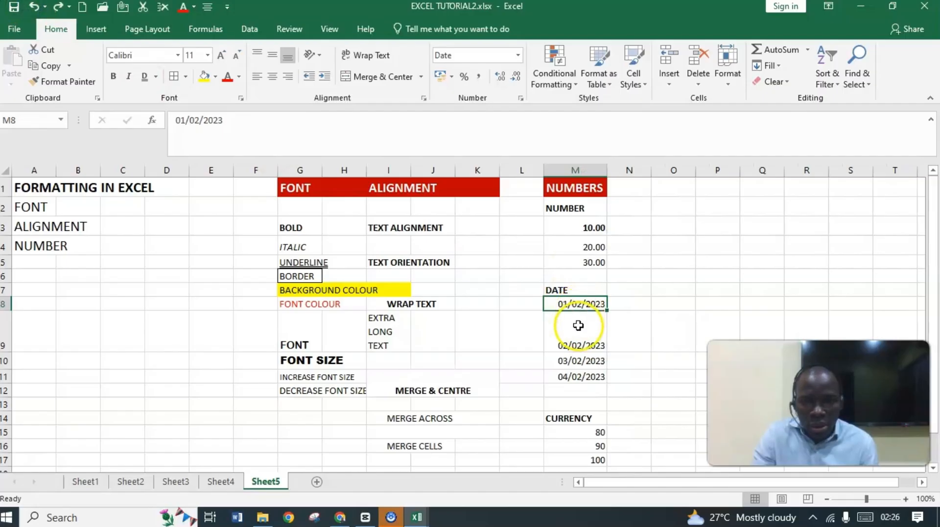
Step: Format all the dates in M8:M11 with the *14 March 2012 date type
click(578, 326)
drag(583, 302, 580, 371)
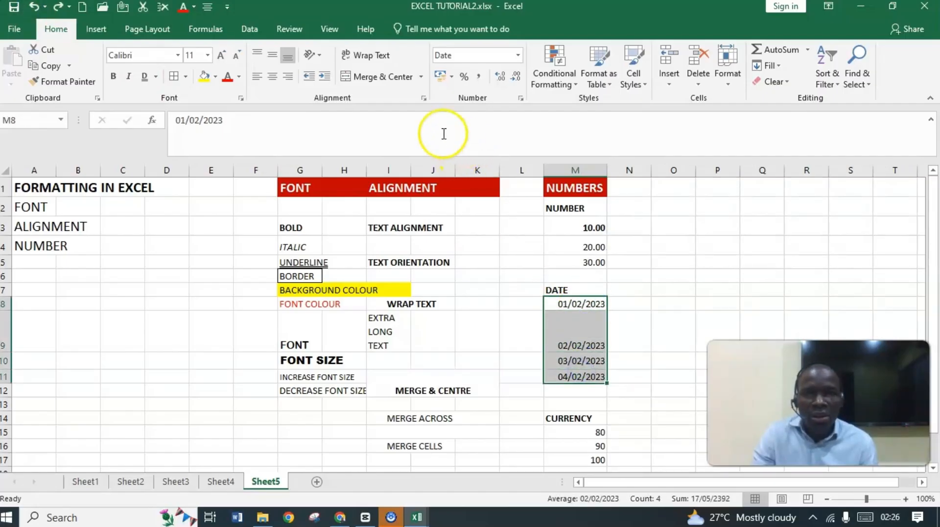
click(521, 98)
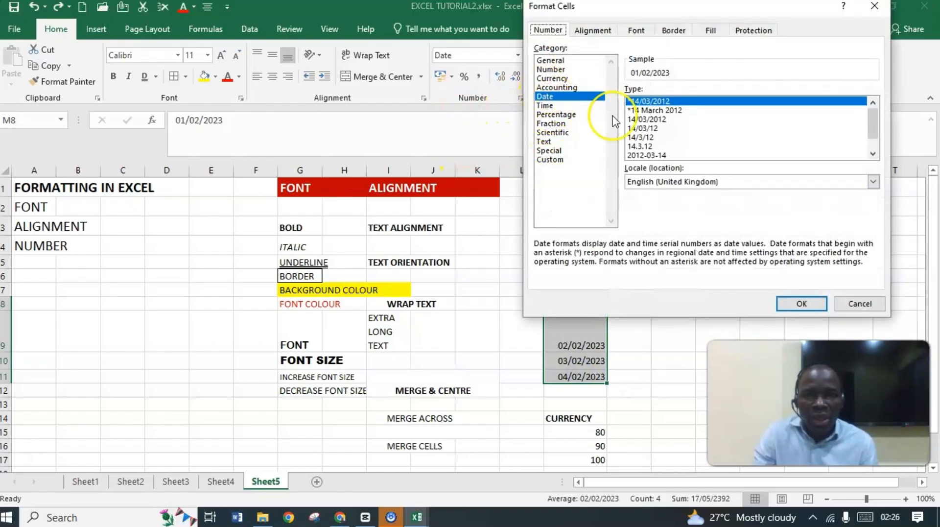
click(660, 111)
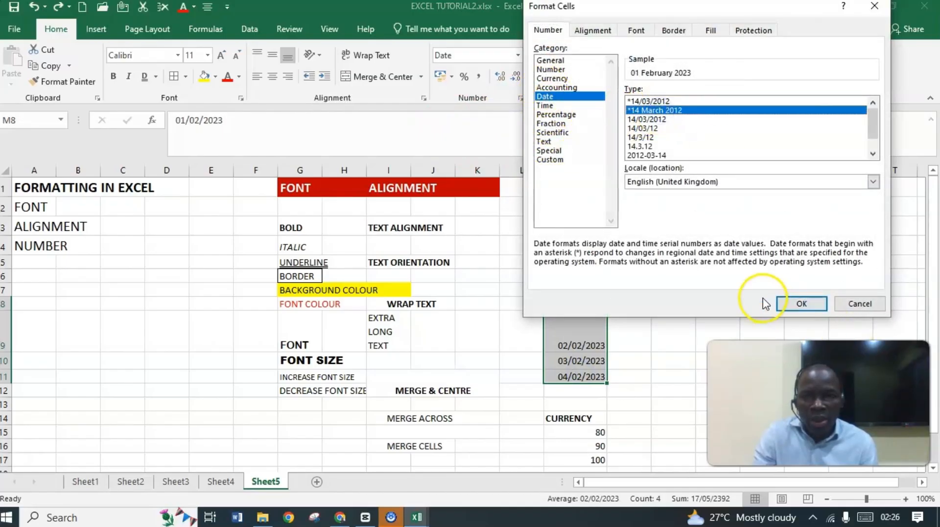
click(793, 303)
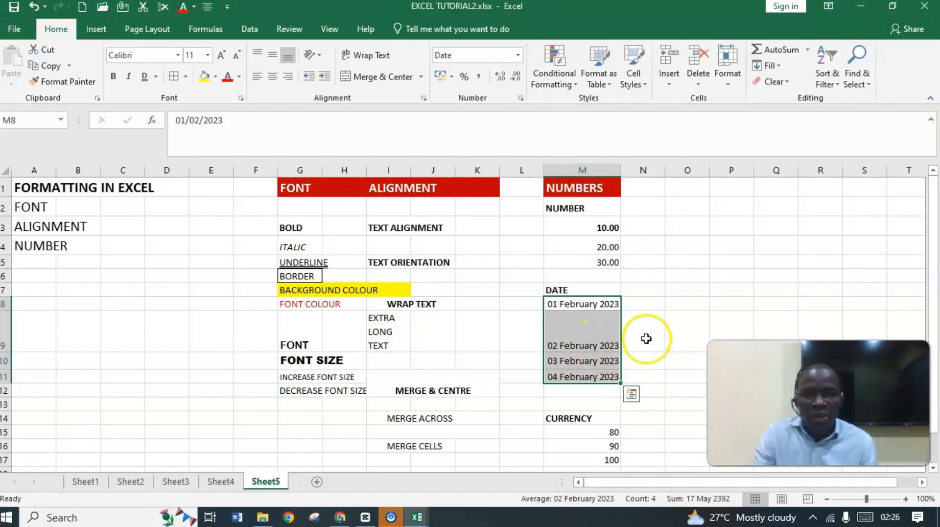
Step: Format the values in M15:M17 under the CURRENCY heading as Currency with the £ symbol and 2 decimal places
scroll(617, 416, down, 2)
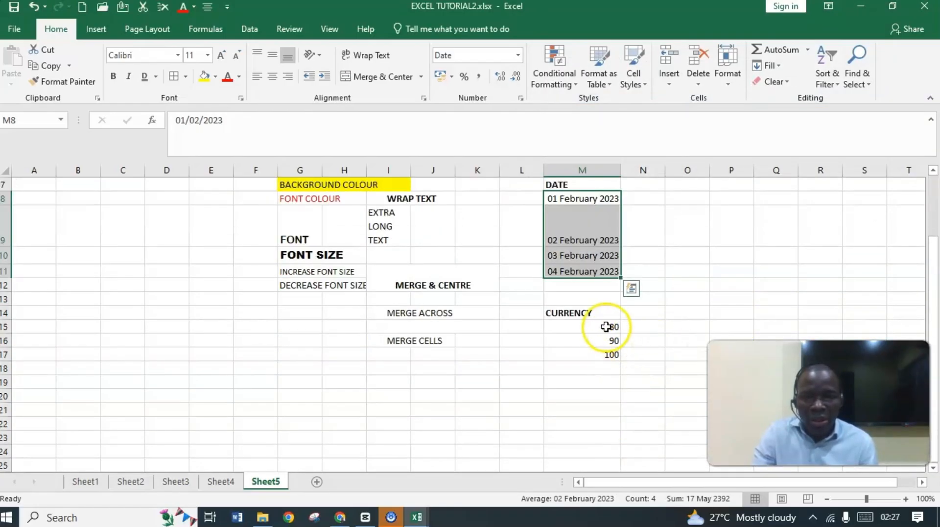
drag(606, 326, 600, 348)
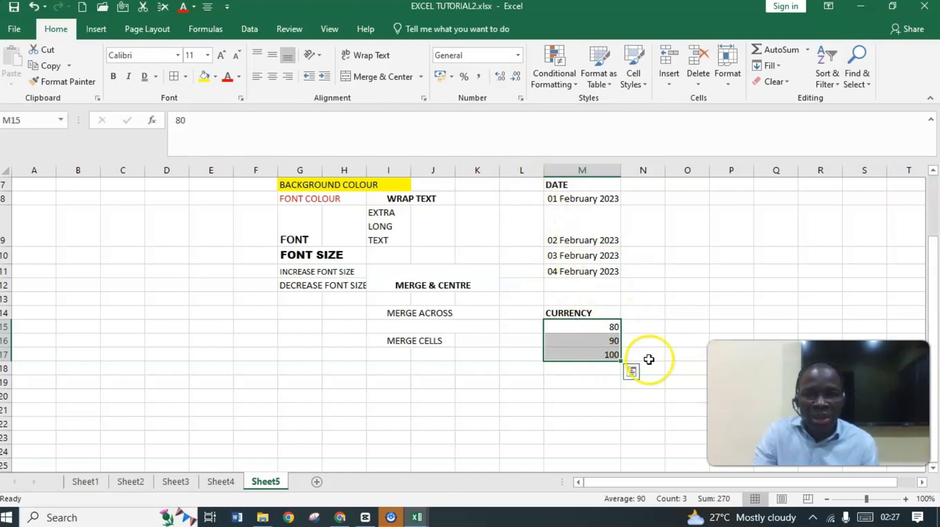
click(522, 99)
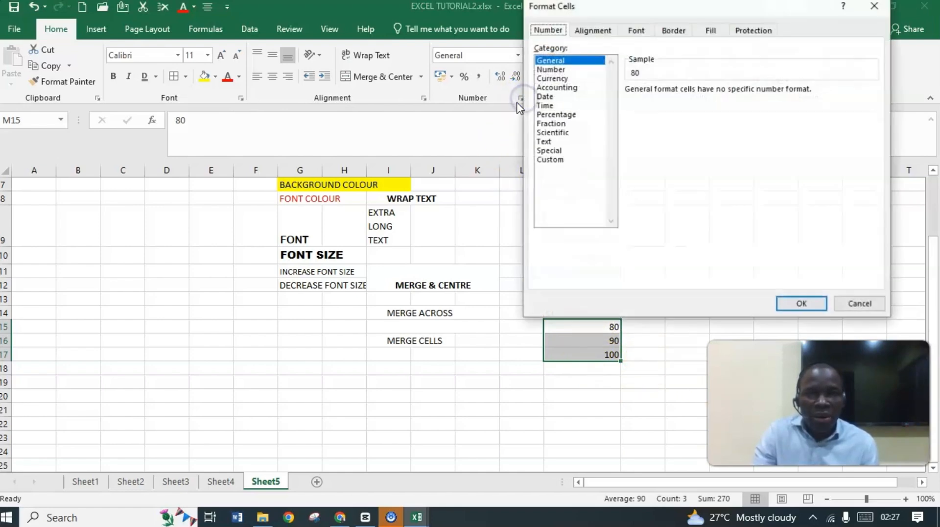
click(553, 78)
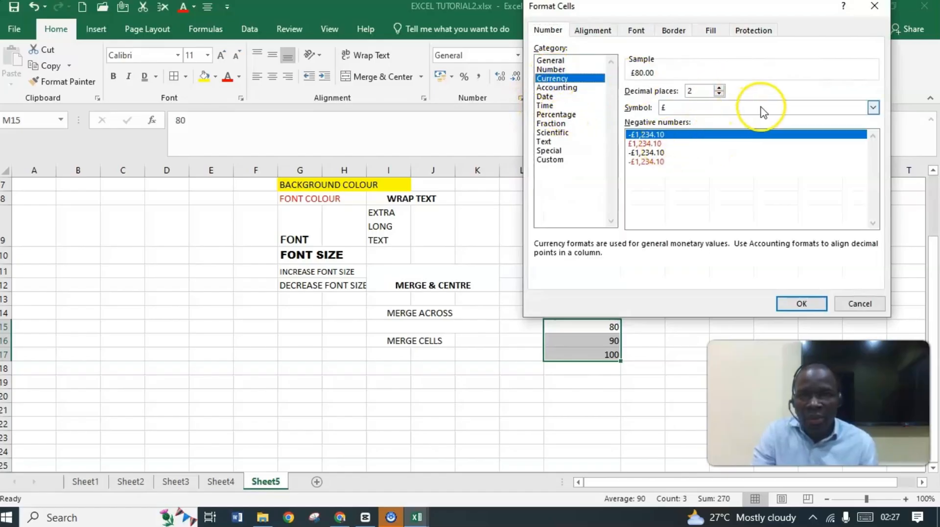
click(873, 108)
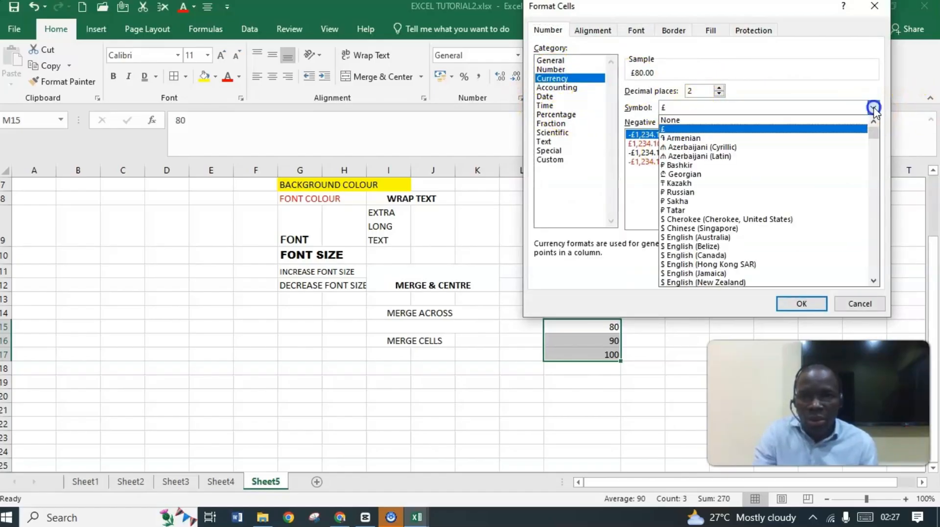
click(794, 111)
click(802, 304)
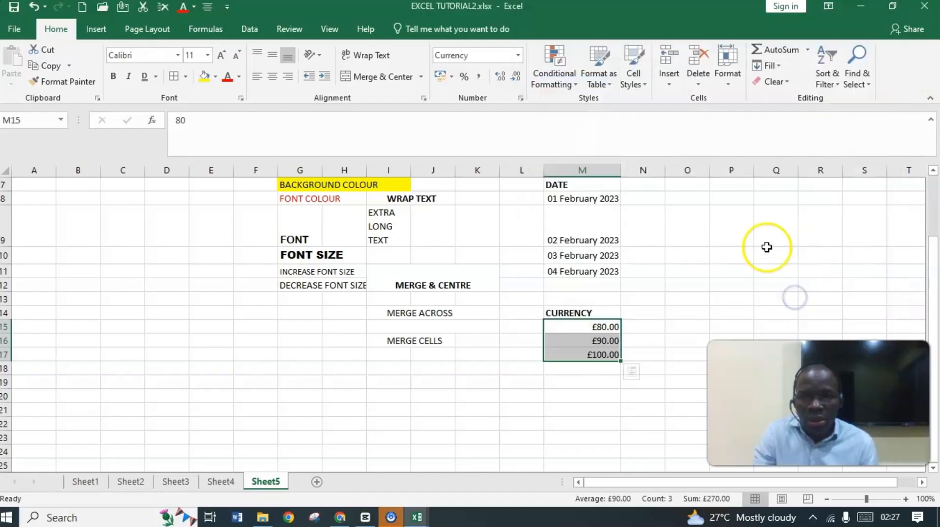
Step: Change the currency symbol of M15:M17 to $ English (United States)
click(521, 100)
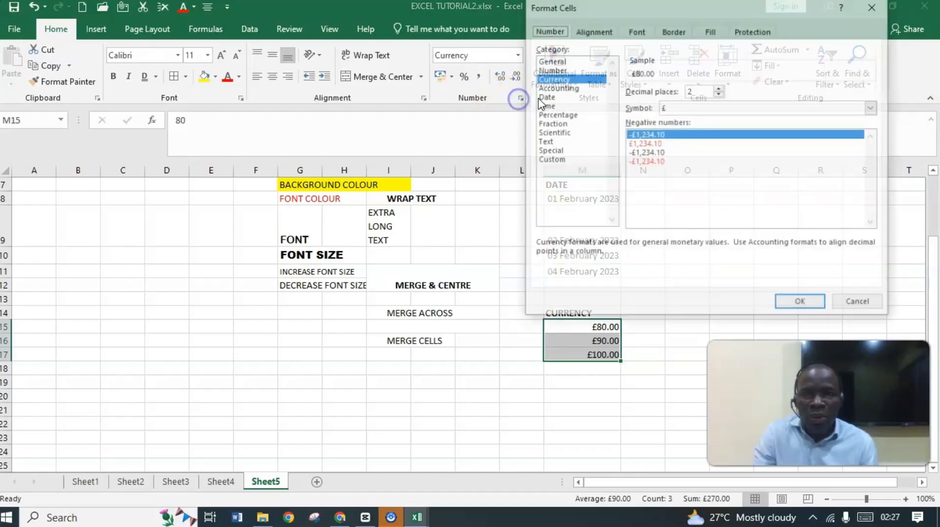
click(874, 108)
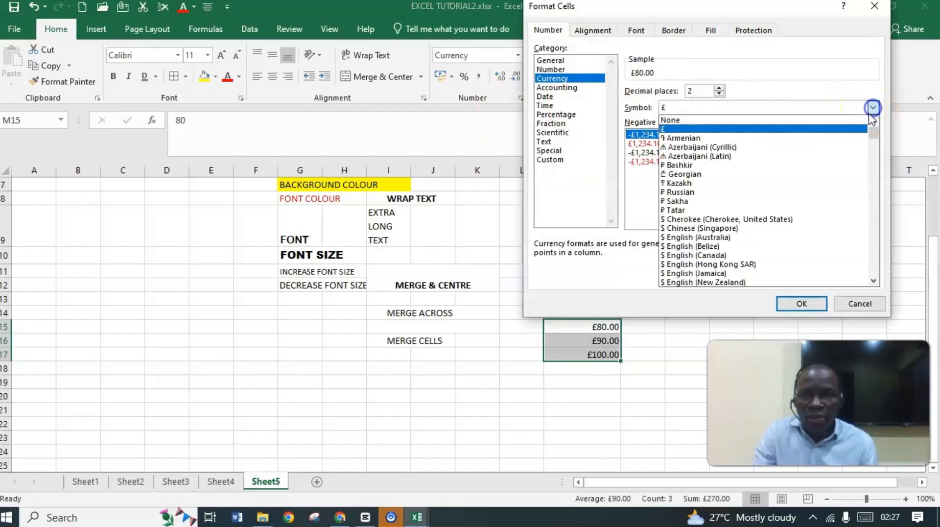
scroll(867, 235, down, 3)
scroll(799, 235, up, 1)
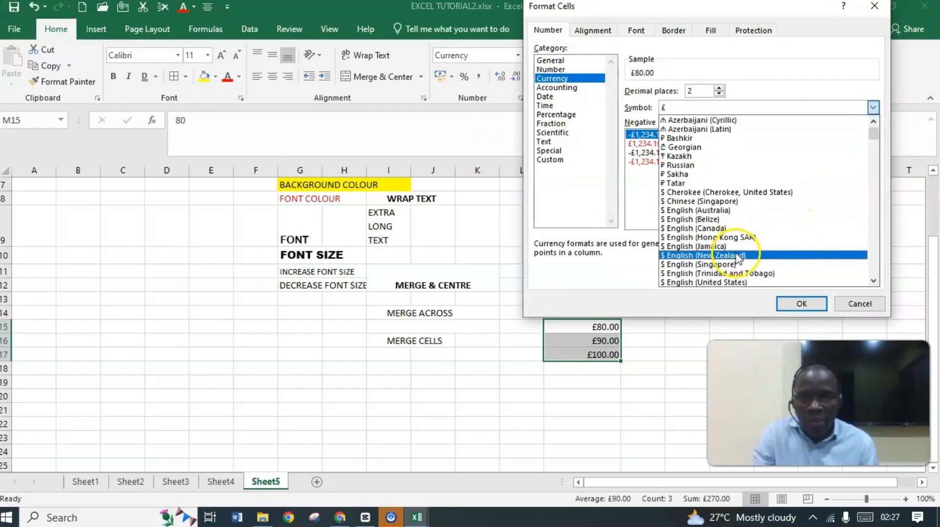
scroll(740, 238, up, 1)
scroll(743, 232, down, 1)
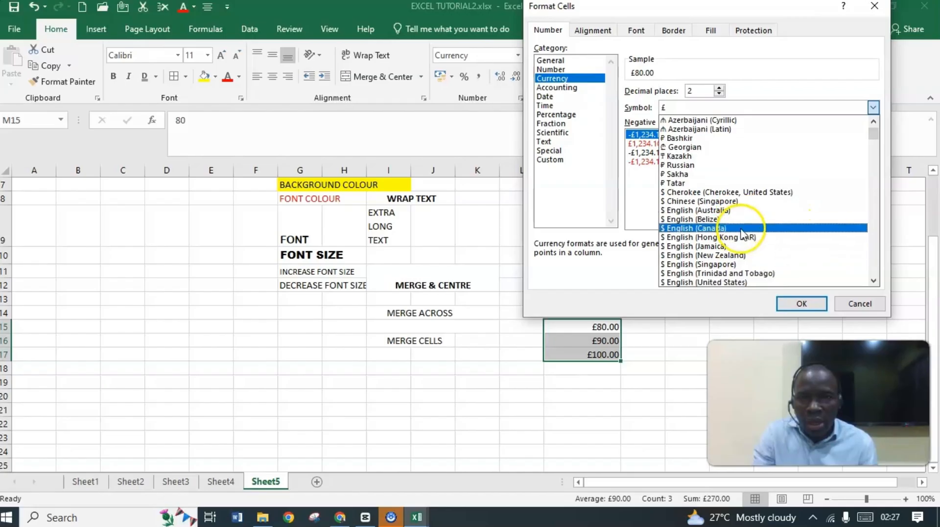
scroll(742, 234, down, 3)
click(732, 274)
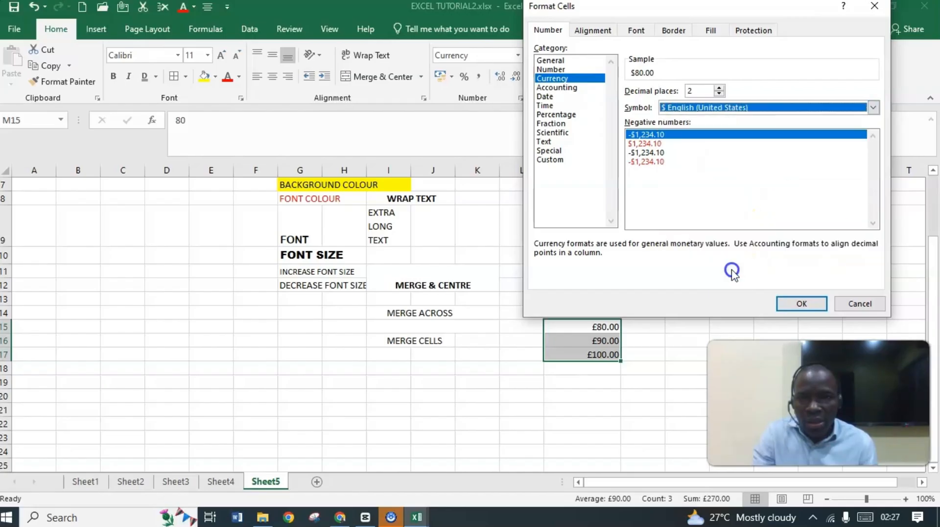
click(785, 299)
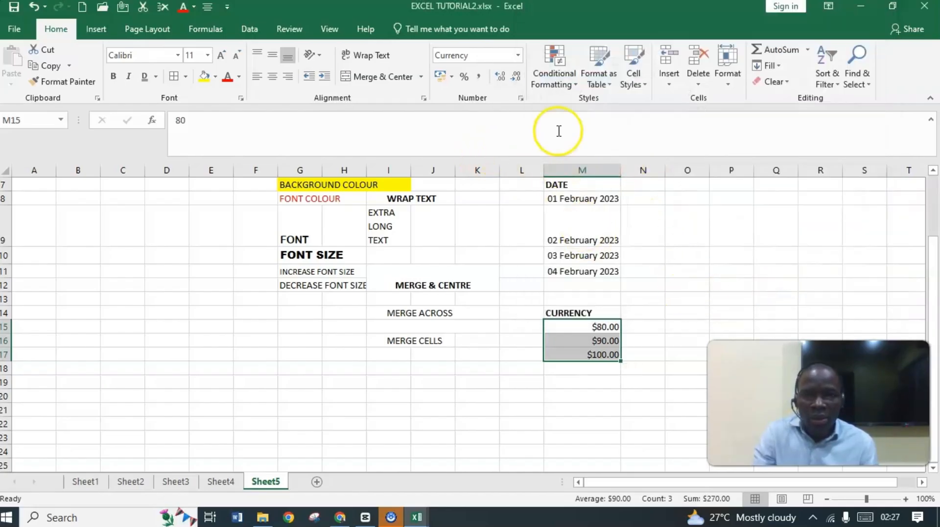
Step: Set the currency symbol of M15:M17 to the naira sign, ₦ Ibibio (Nigeria)
click(521, 101)
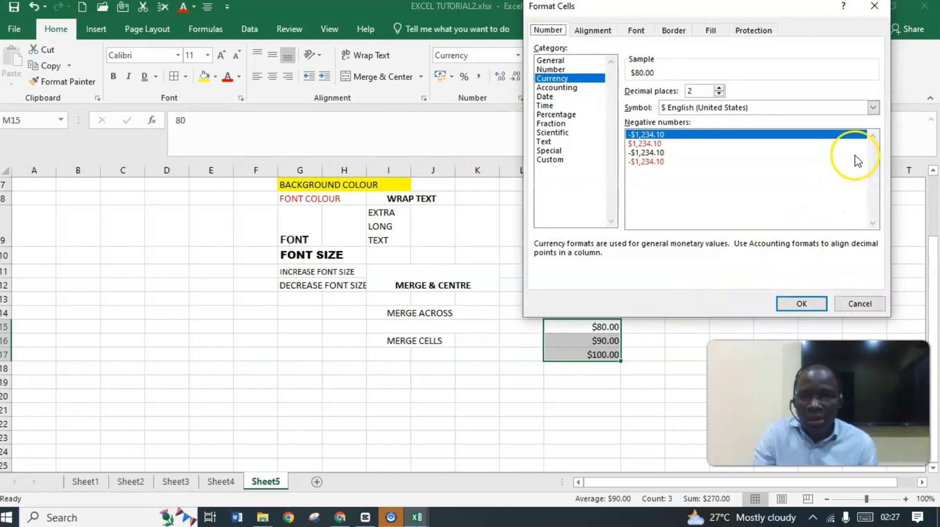
click(874, 108)
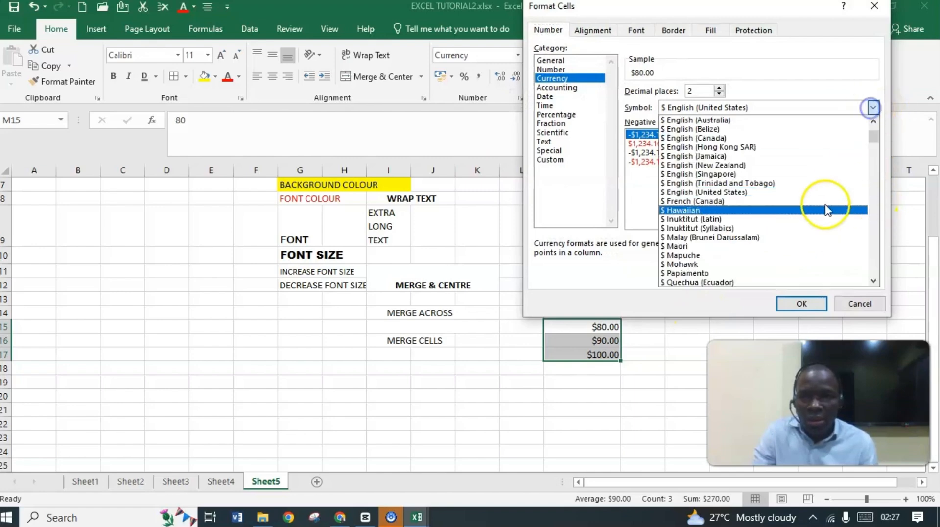
scroll(797, 220, down, 10)
scroll(772, 216, down, 4)
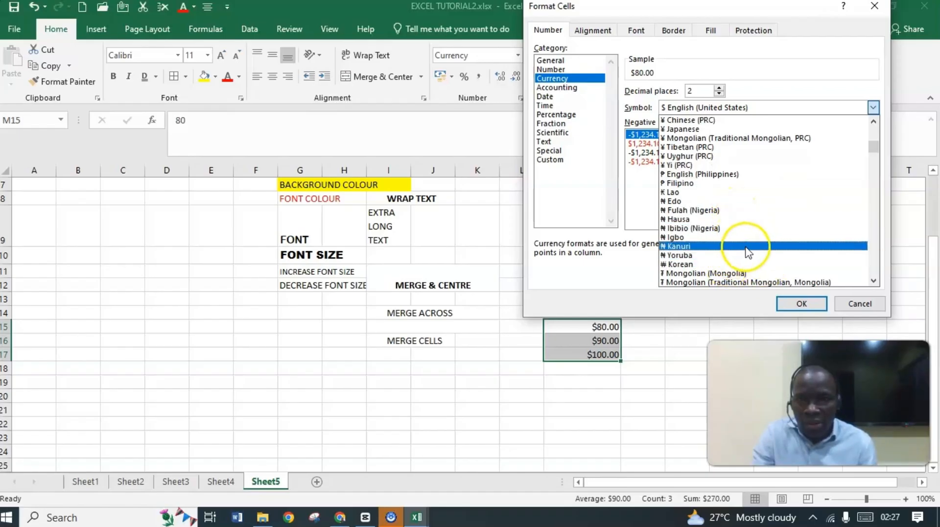
click(716, 230)
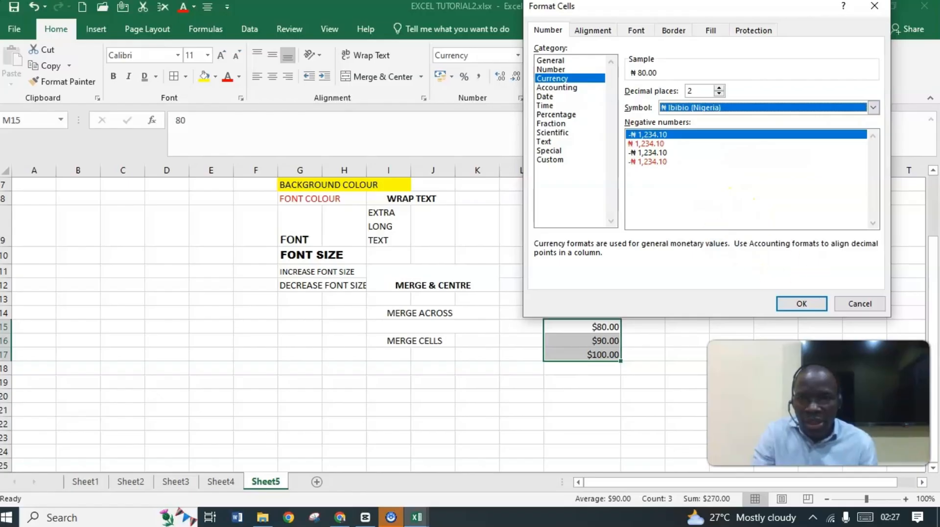
click(806, 309)
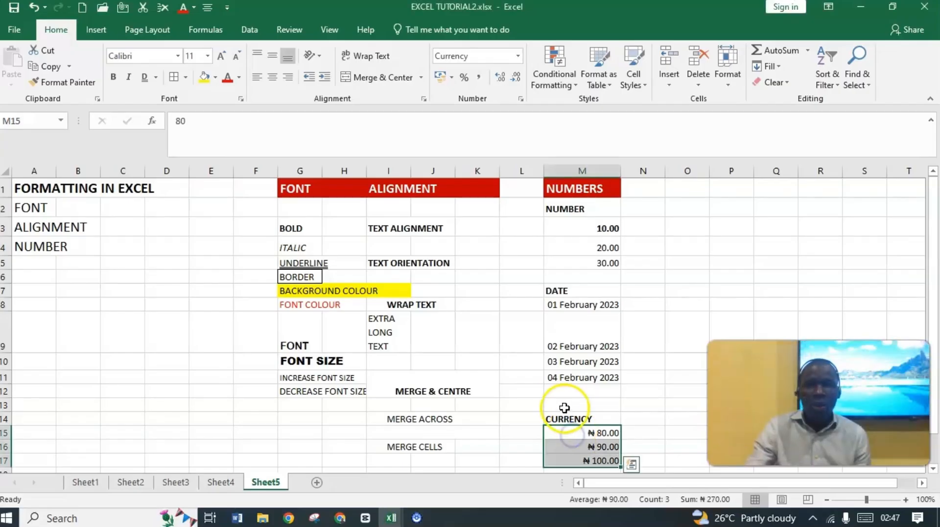
Step: Change the currency symbol of M15:M17 to ₲ Spanish (Paraguay)
click(520, 99)
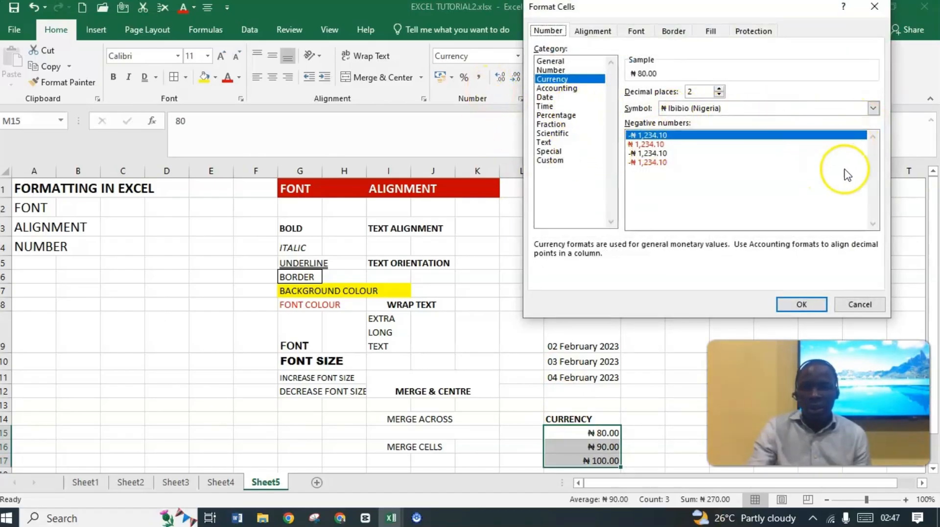
click(873, 108)
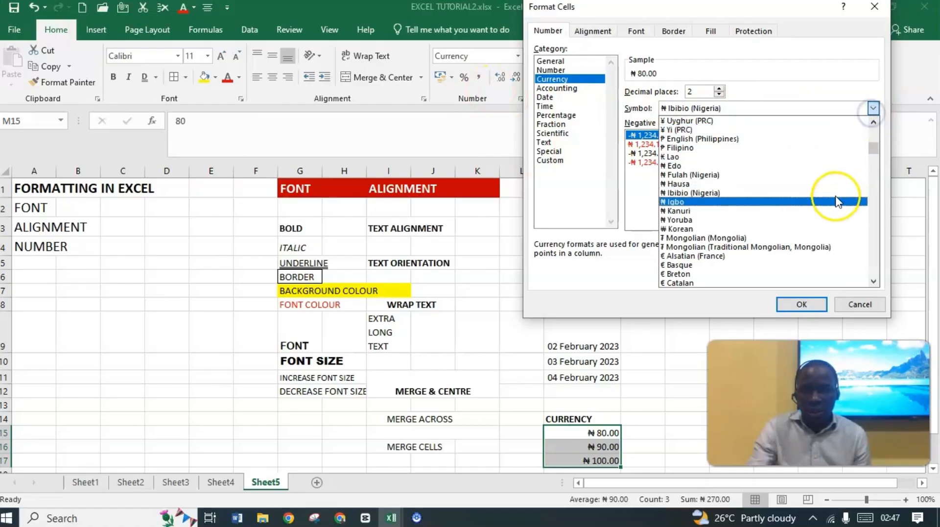
scroll(838, 226, down, 2)
scroll(838, 231, down, 7)
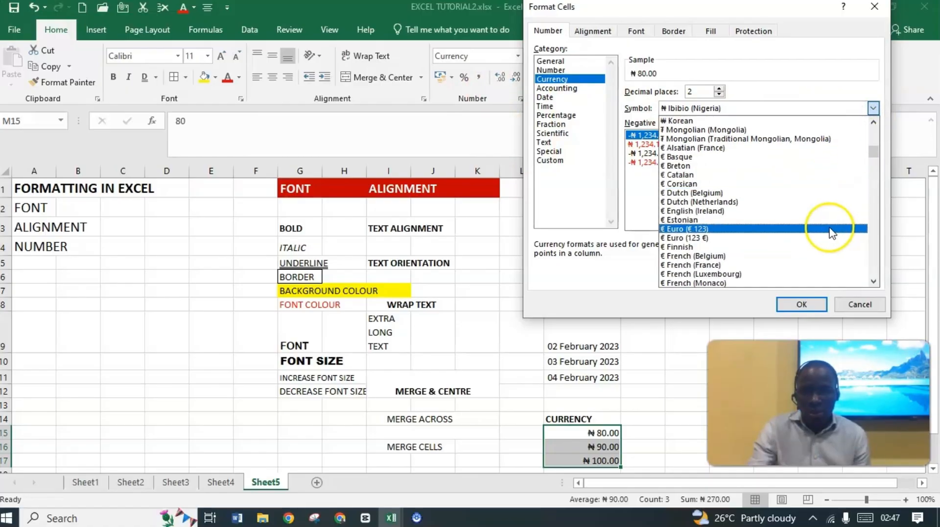
scroll(828, 233, down, 5)
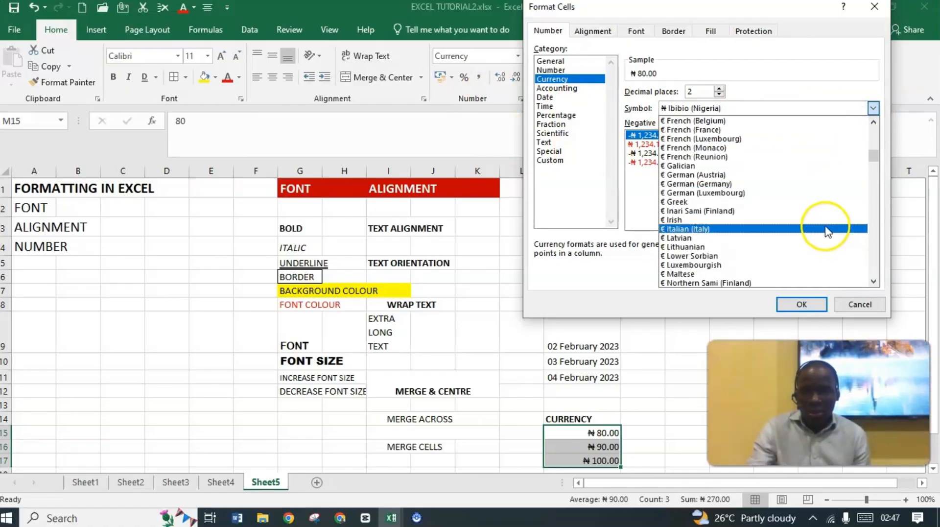
scroll(828, 230, down, 2)
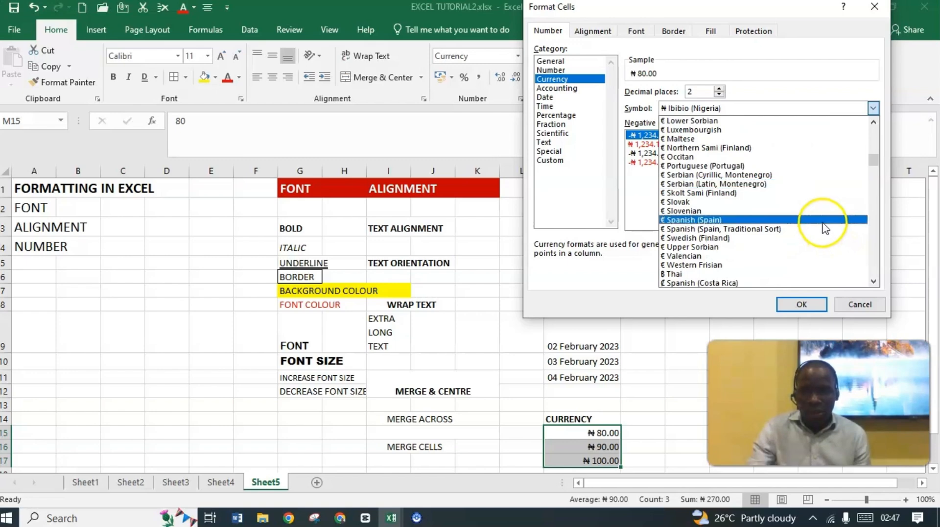
scroll(813, 223, down, 4)
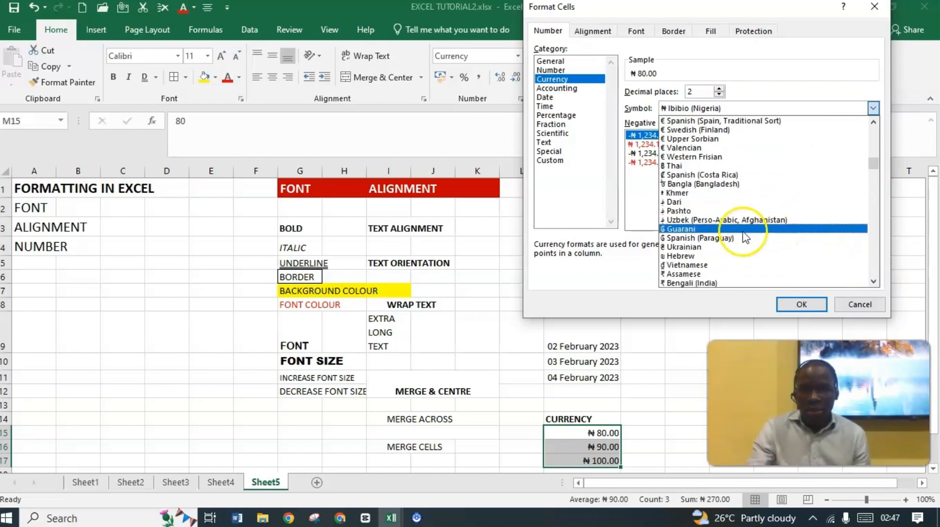
click(729, 246)
click(803, 303)
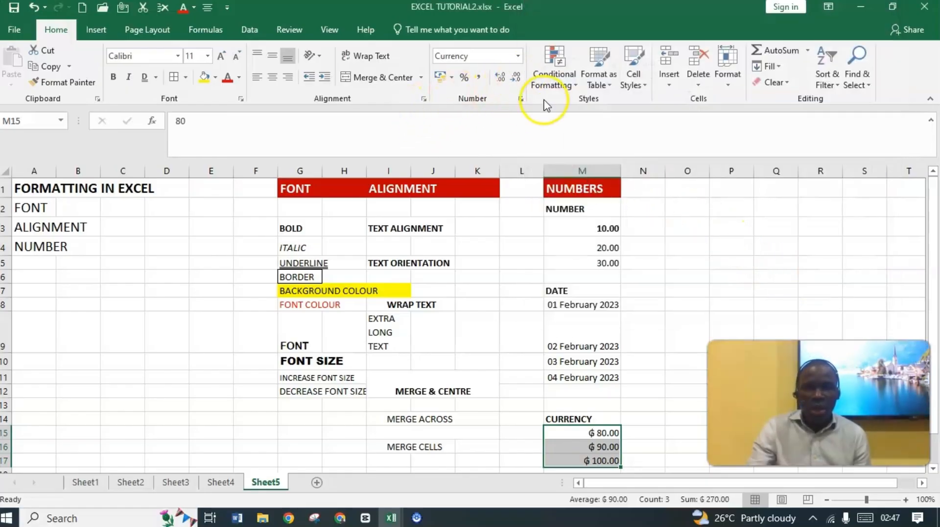
Step: Set the currency symbol of M15:M17 to the euro sign, € French (France)
click(521, 100)
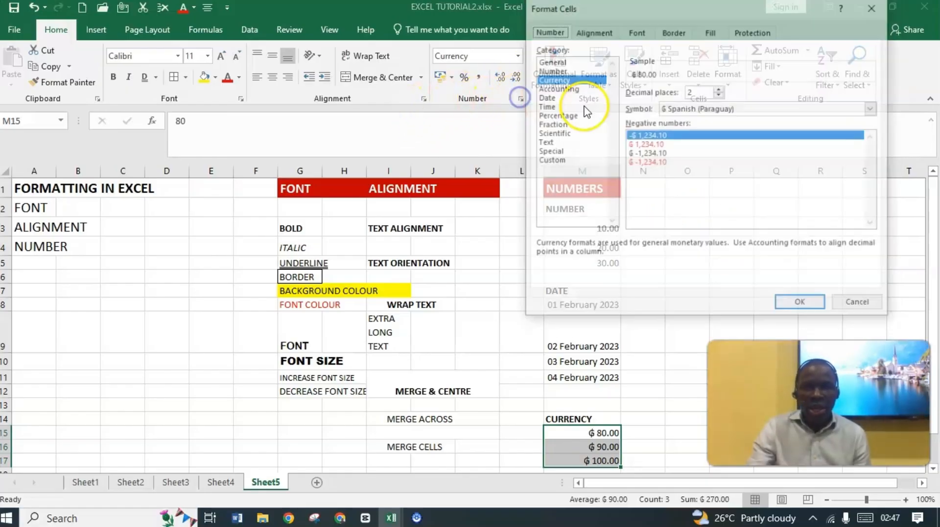
click(753, 108)
scroll(774, 162, down, 6)
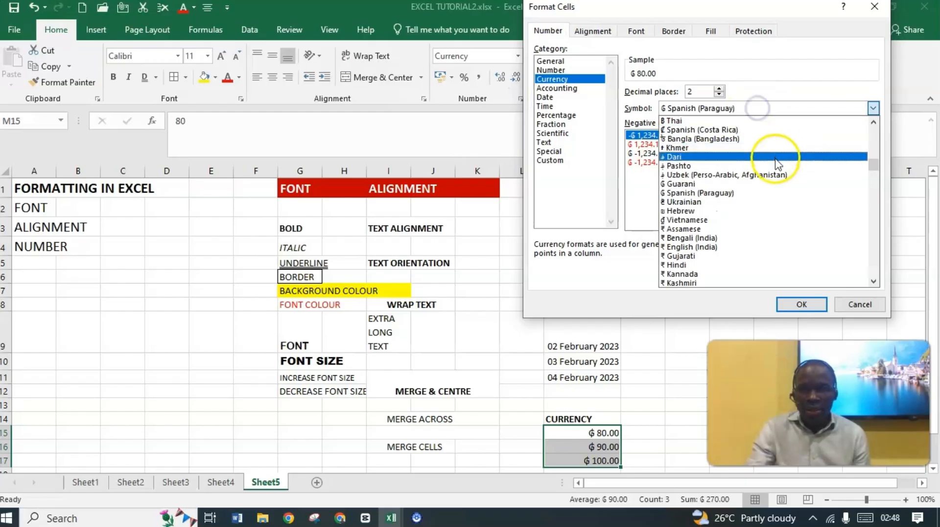
scroll(766, 185, down, 10)
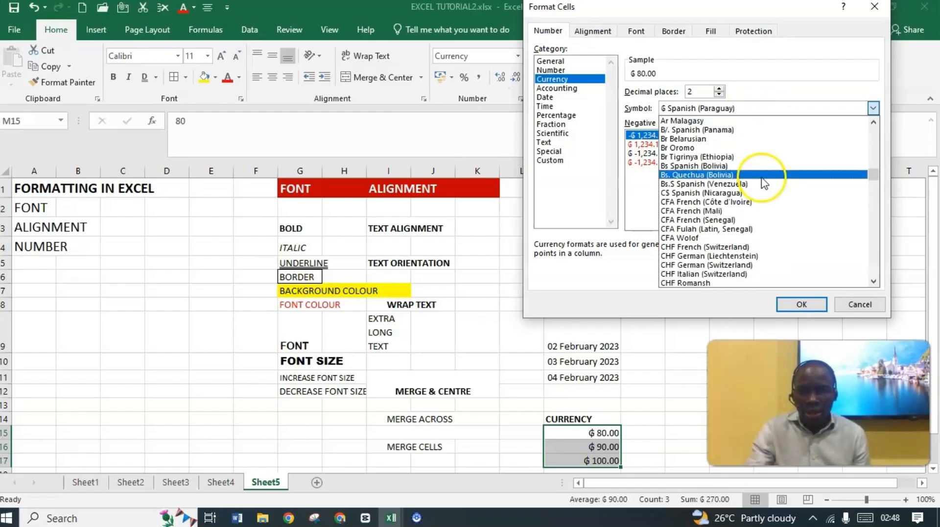
scroll(758, 186, down, 5)
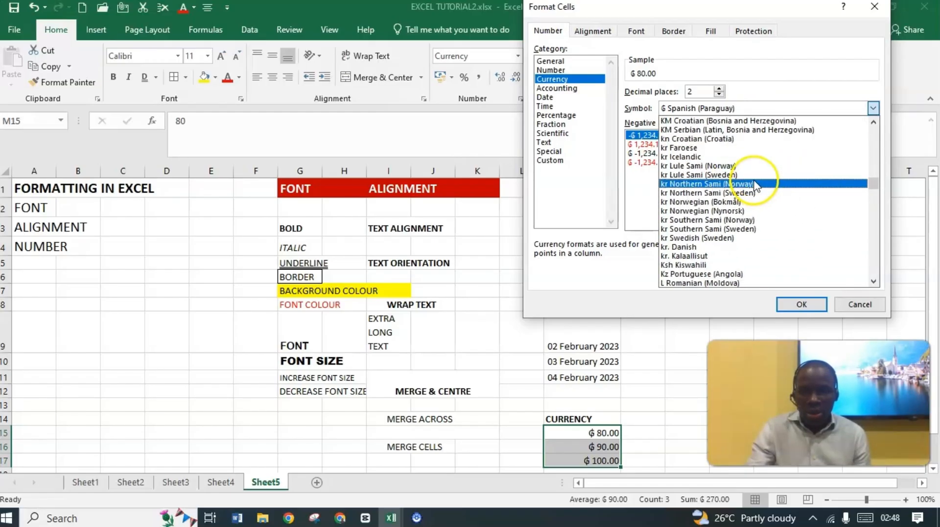
scroll(756, 184, up, 3)
scroll(756, 183, up, 6)
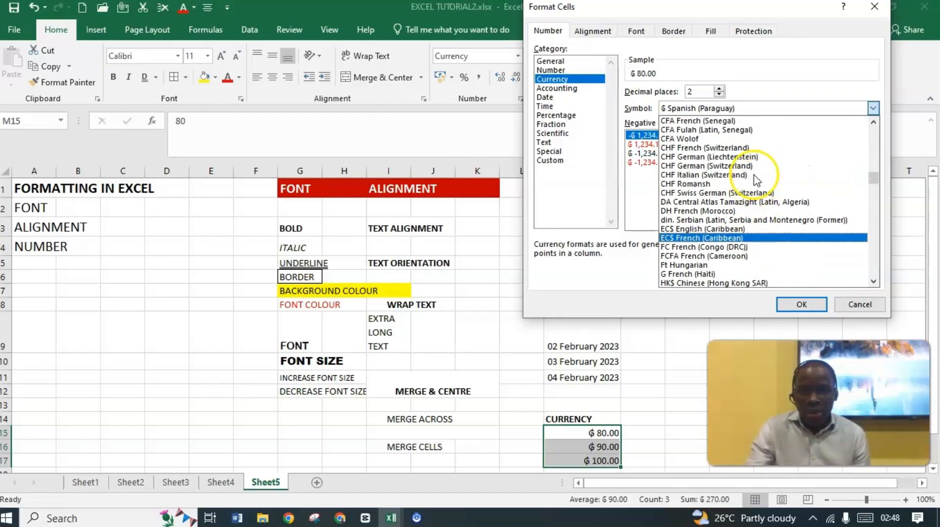
scroll(757, 183, up, 8)
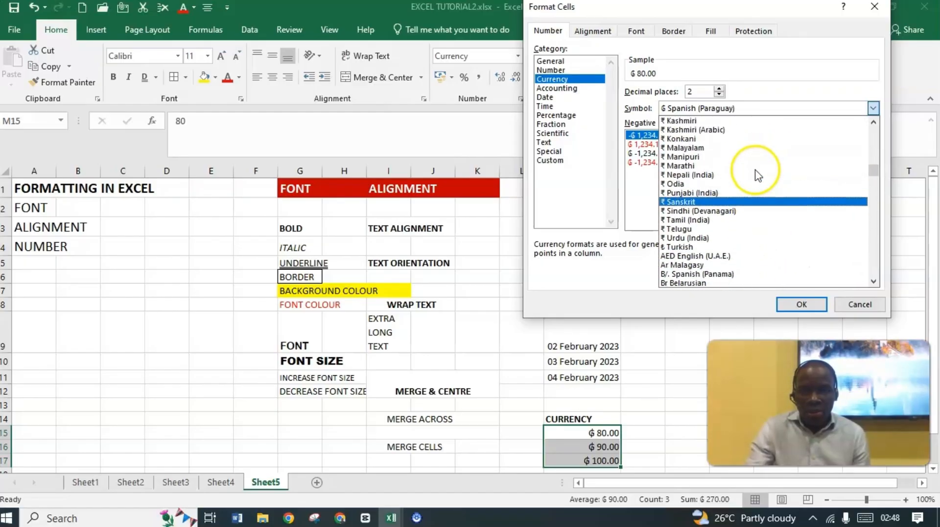
scroll(752, 168, up, 5)
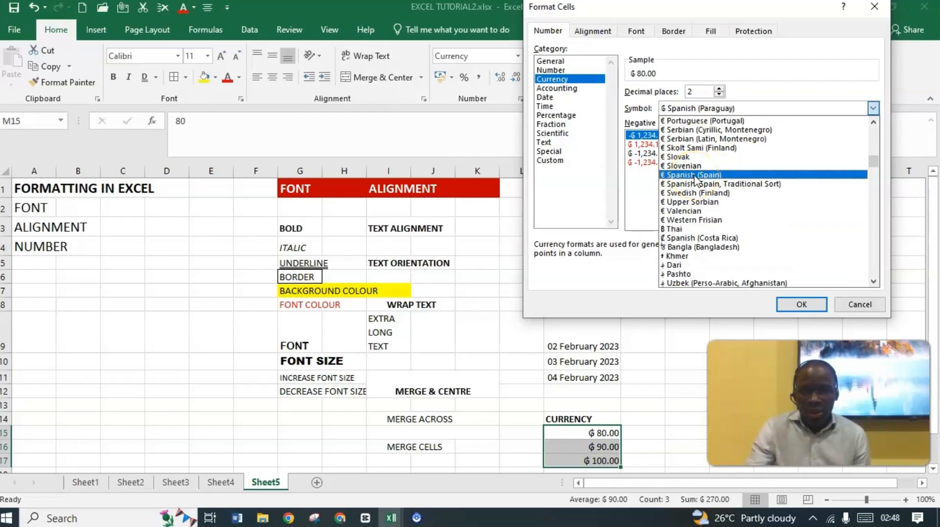
scroll(696, 172, up, 5)
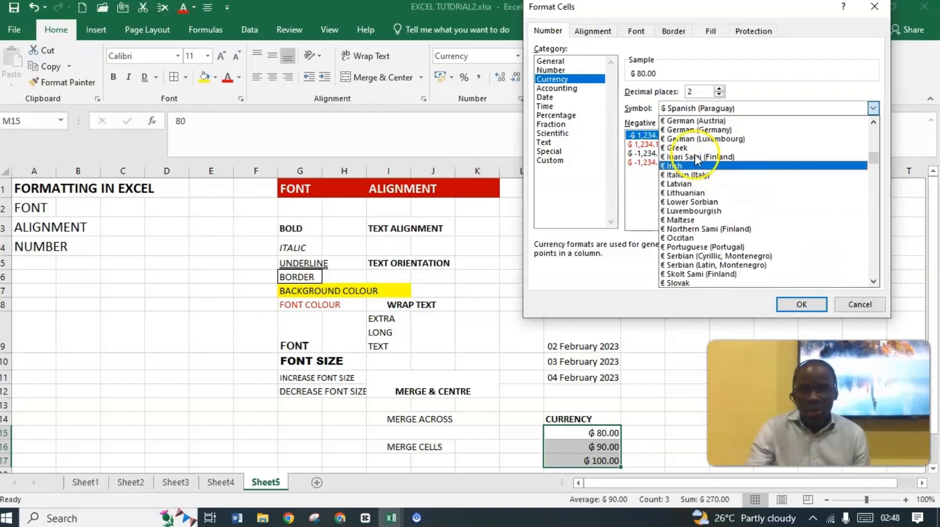
scroll(697, 161, up, 7)
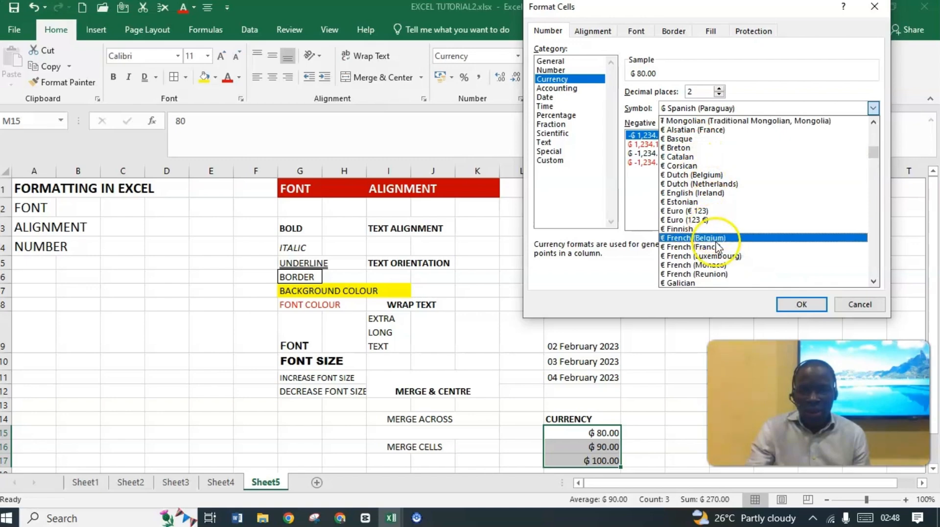
click(717, 248)
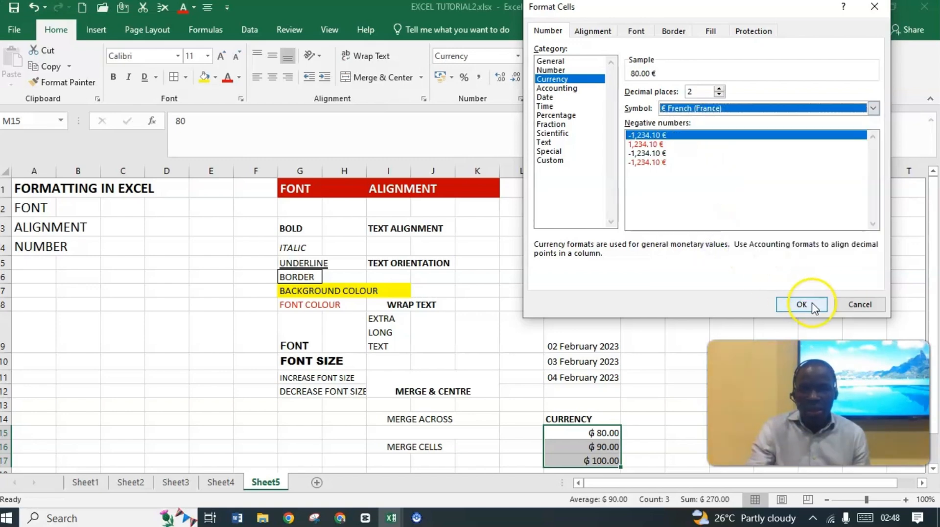
click(801, 304)
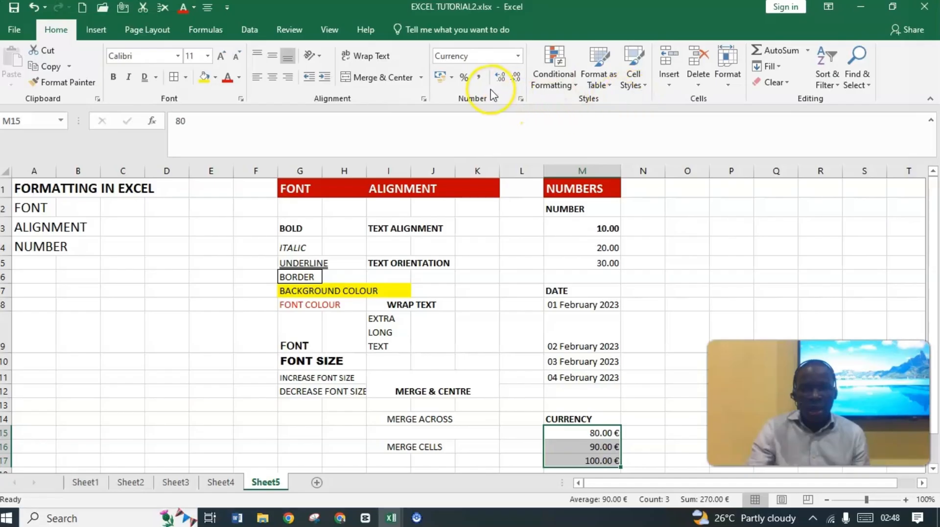
Step: Change the currency symbol of the values under the CURRENCY heading to $ Spanish (United States)
click(522, 97)
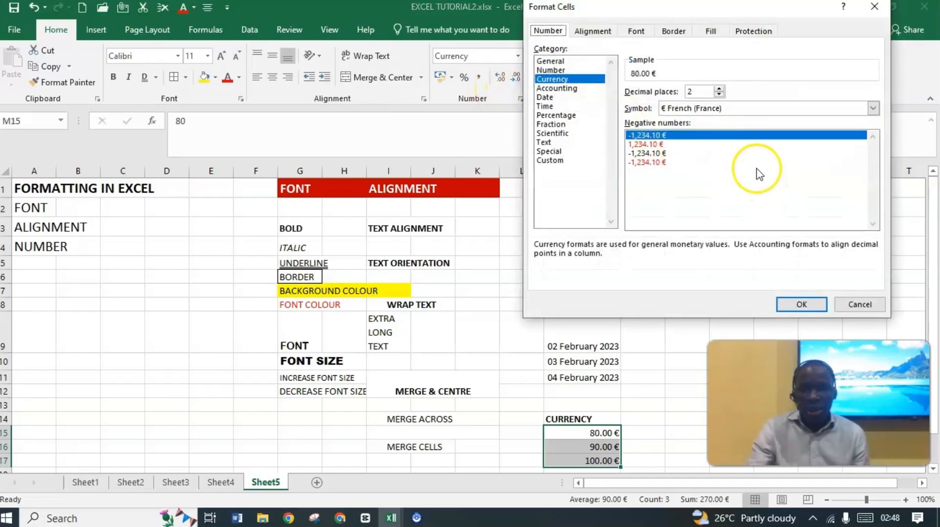
click(788, 108)
scroll(765, 146, up, 10)
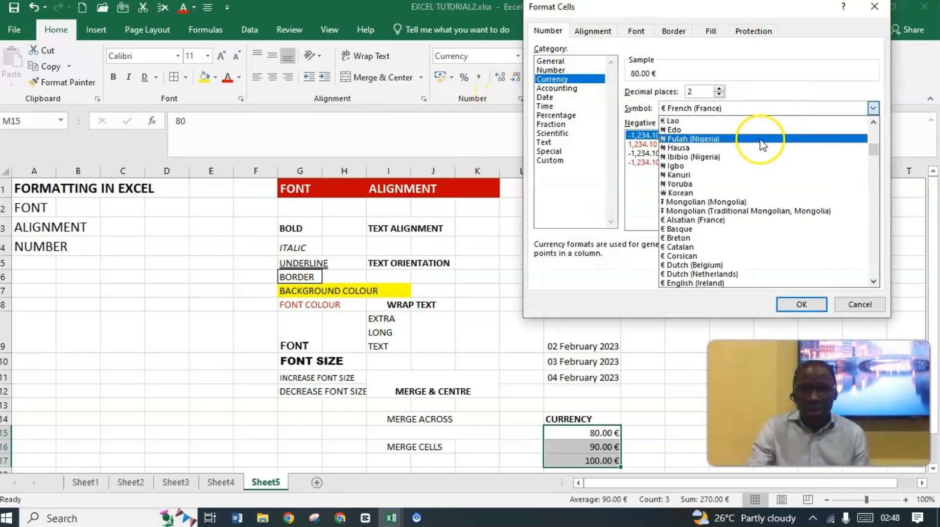
scroll(755, 116, up, 3)
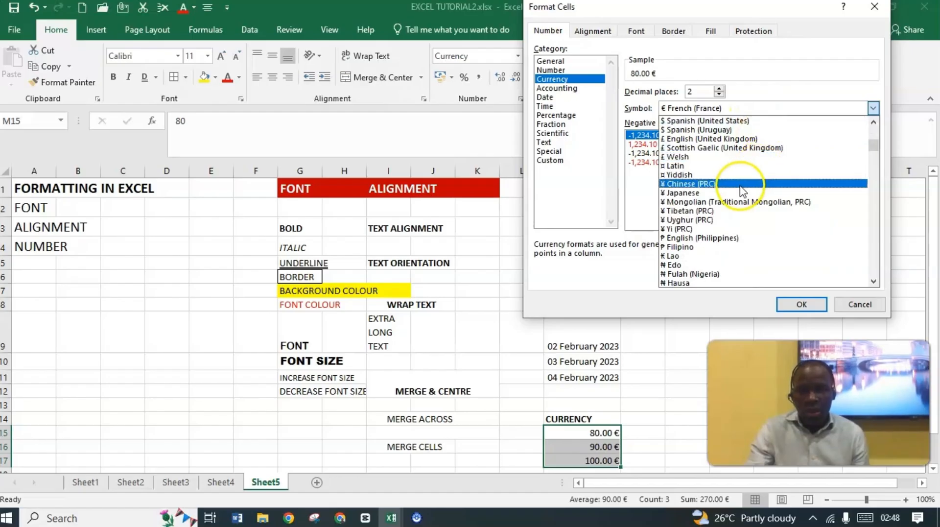
scroll(738, 202, up, 2)
scroll(738, 195, down, 6)
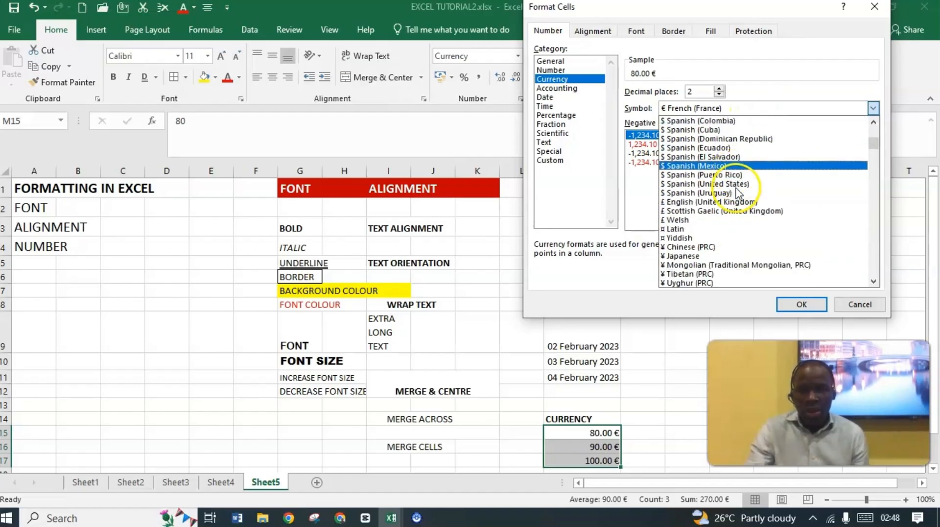
scroll(737, 192, down, 7)
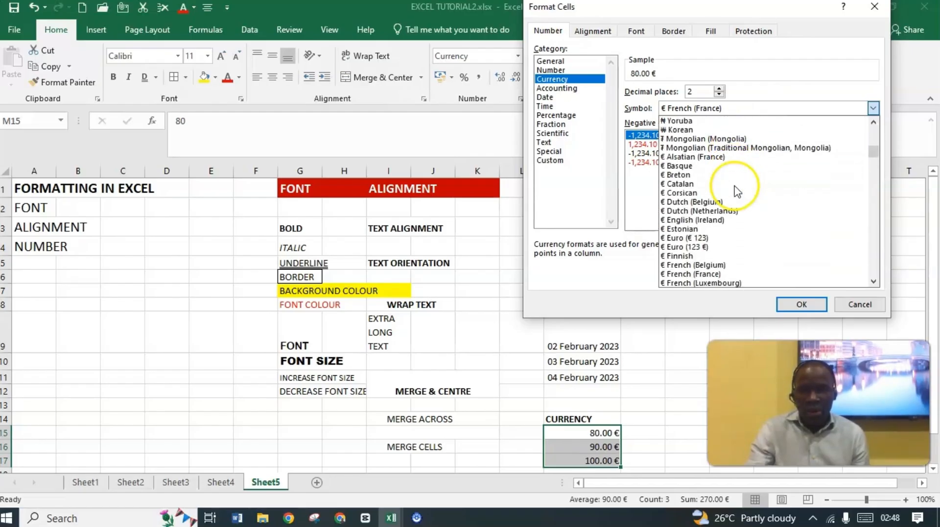
scroll(736, 193, down, 12)
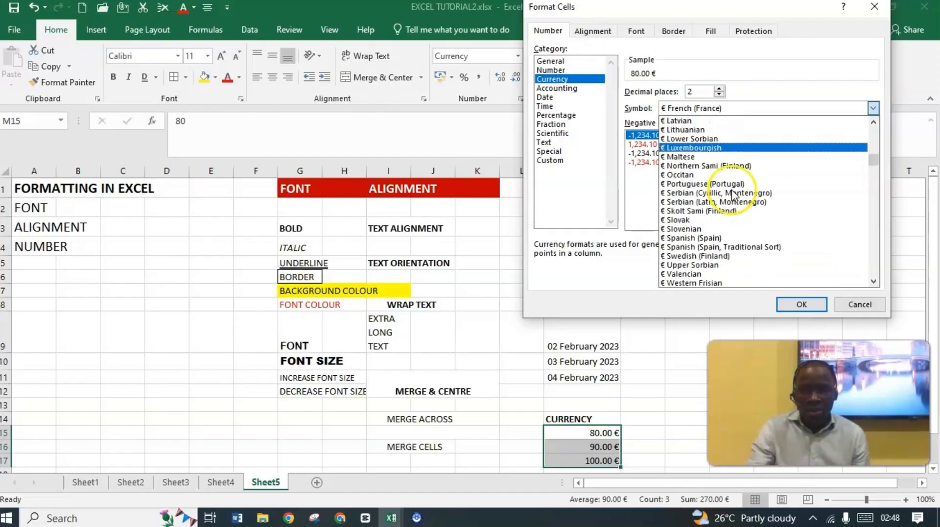
scroll(734, 196, down, 4)
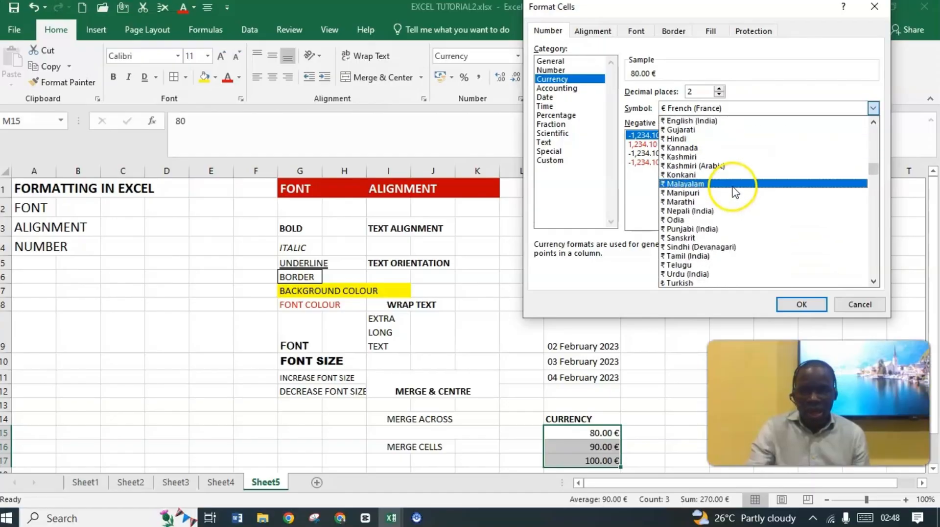
scroll(732, 187, up, 7)
scroll(732, 164, up, 6)
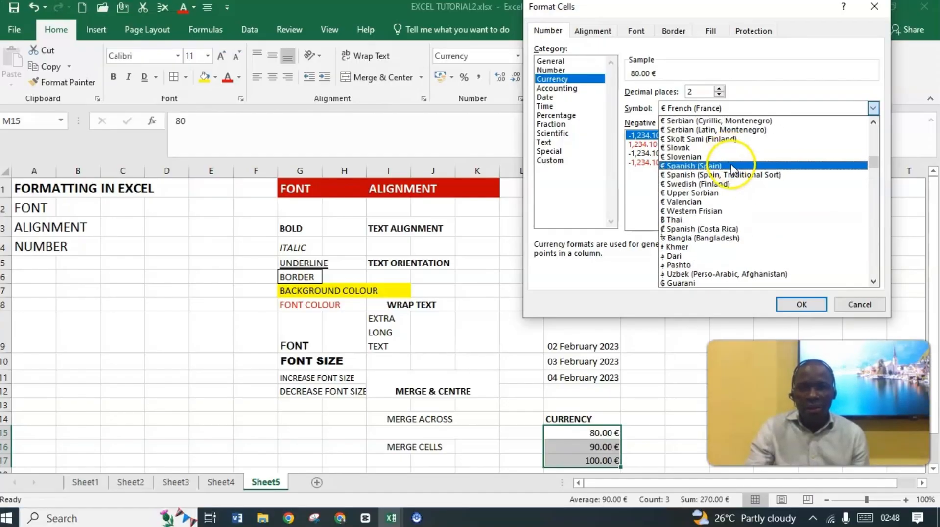
scroll(733, 156, up, 8)
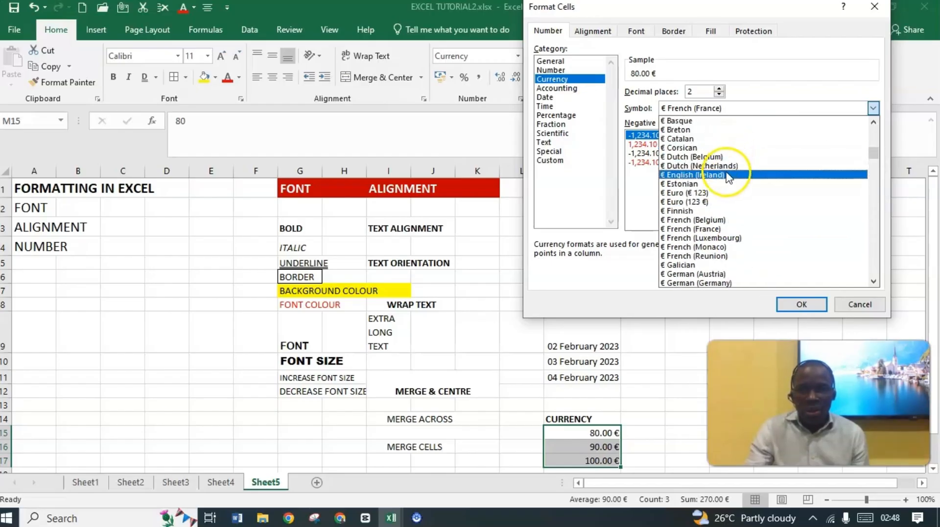
scroll(725, 167, up, 9)
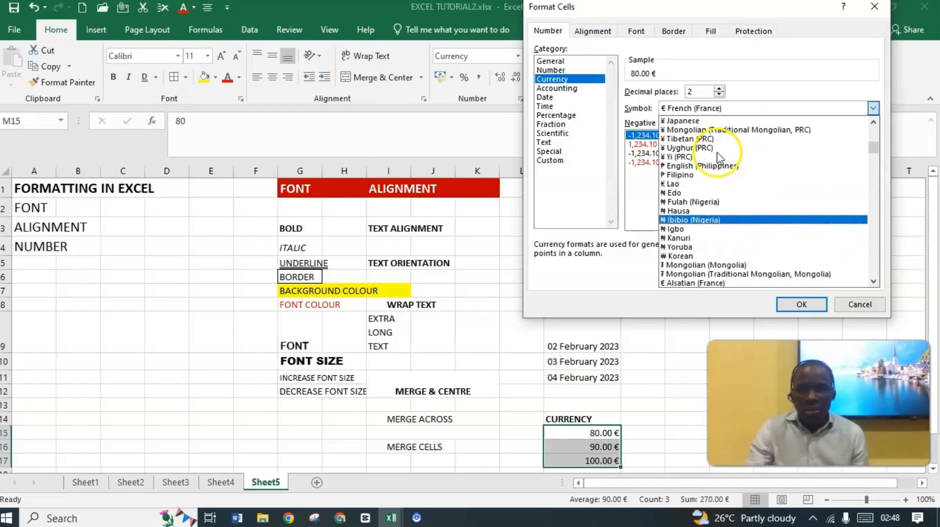
scroll(716, 147, up, 3)
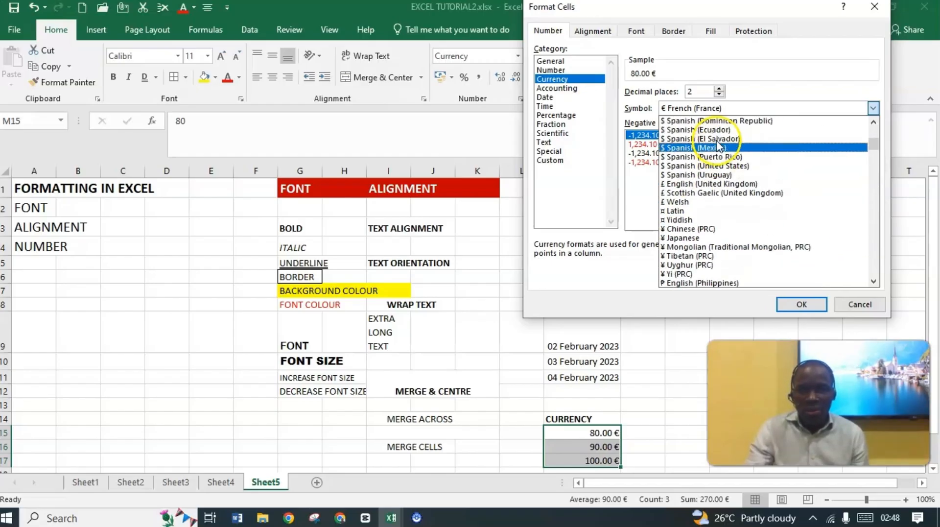
click(716, 166)
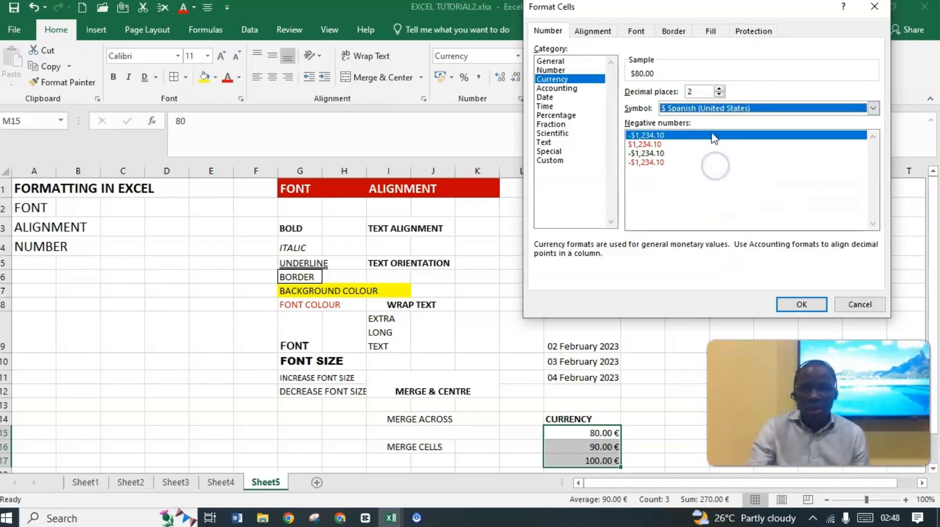
click(715, 108)
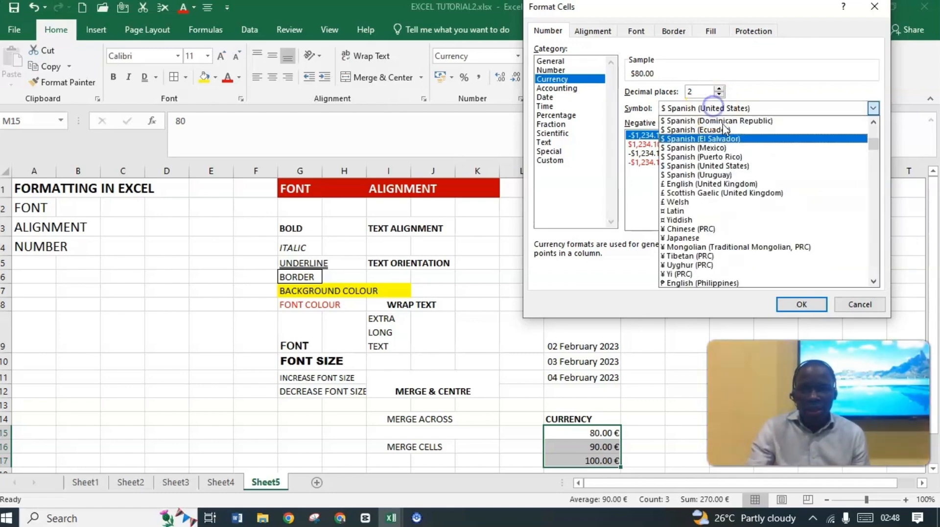
click(719, 166)
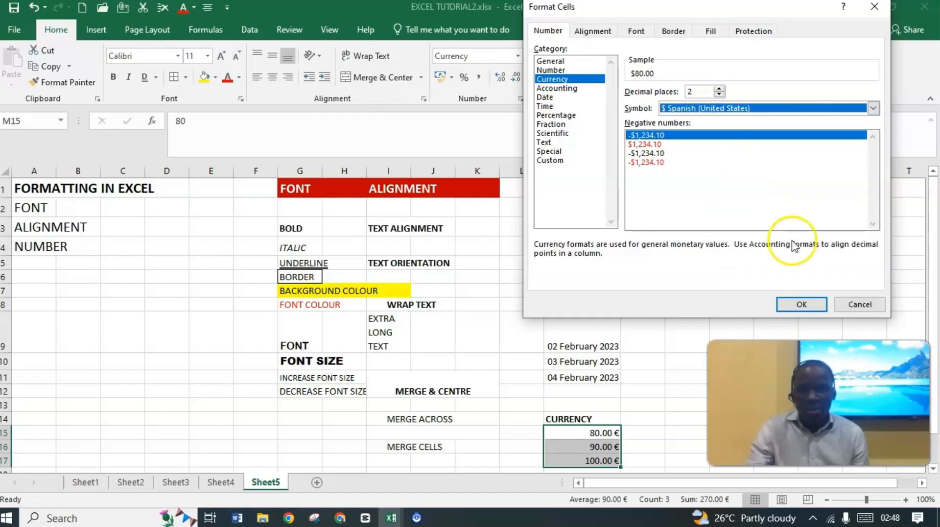
click(821, 314)
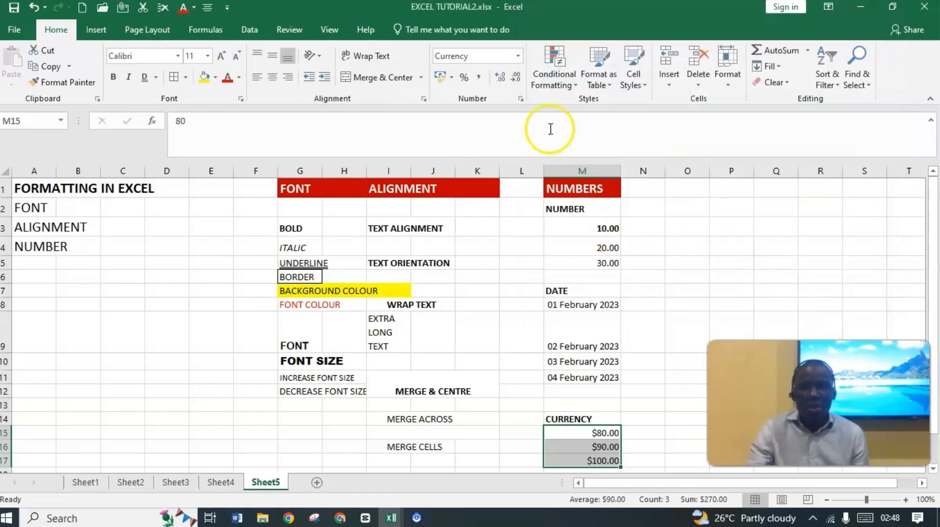
Step: Apply the Accounting number format with the $ English (United States) symbol to M15:M17
click(451, 78)
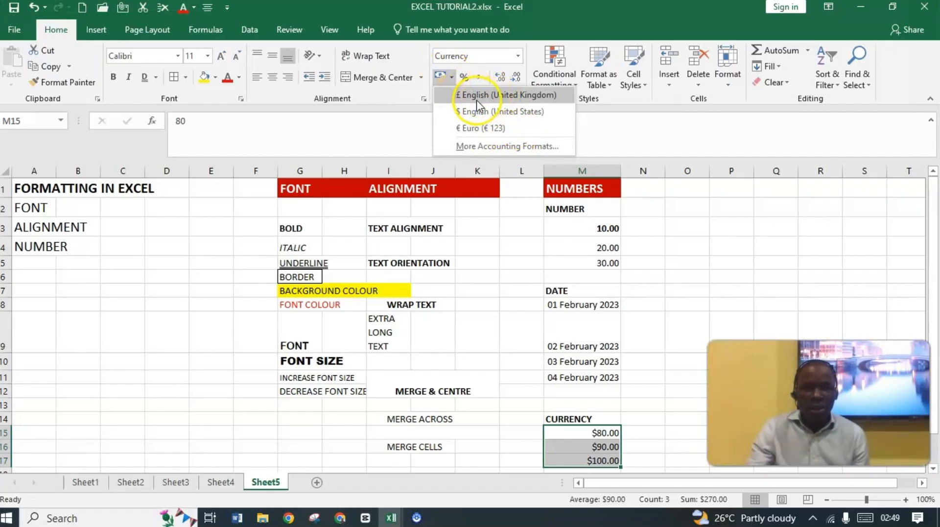
click(493, 112)
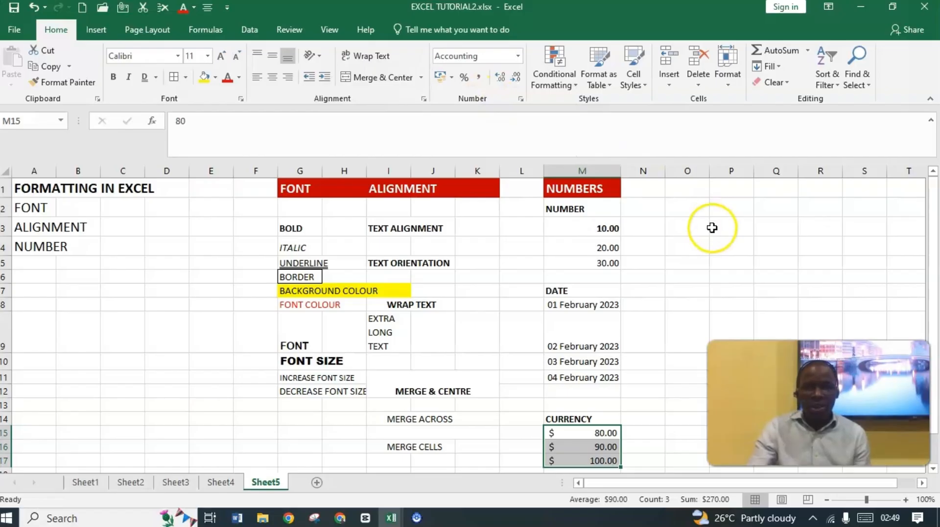
Step: Reapply the preset $ English (United States) accounting format to M15:M17, and set the same symbol through the additional accounting format options
click(454, 84)
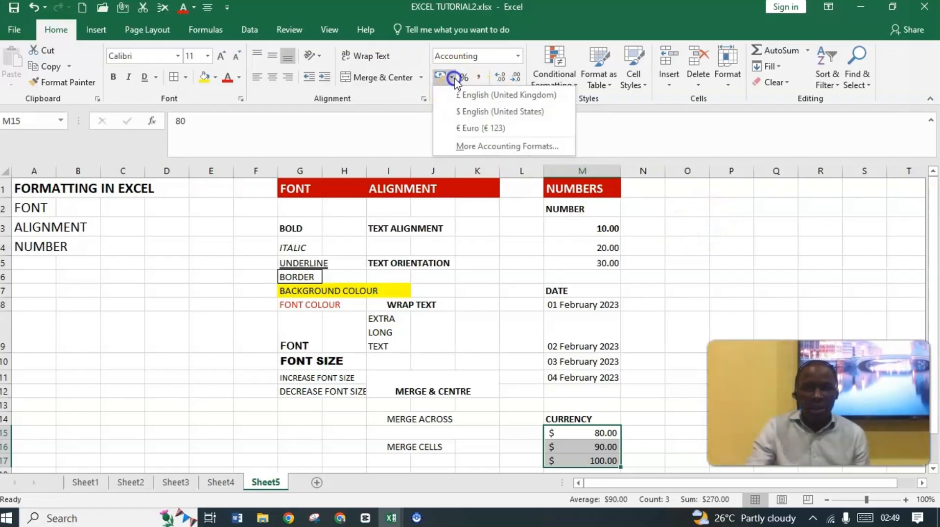
click(490, 112)
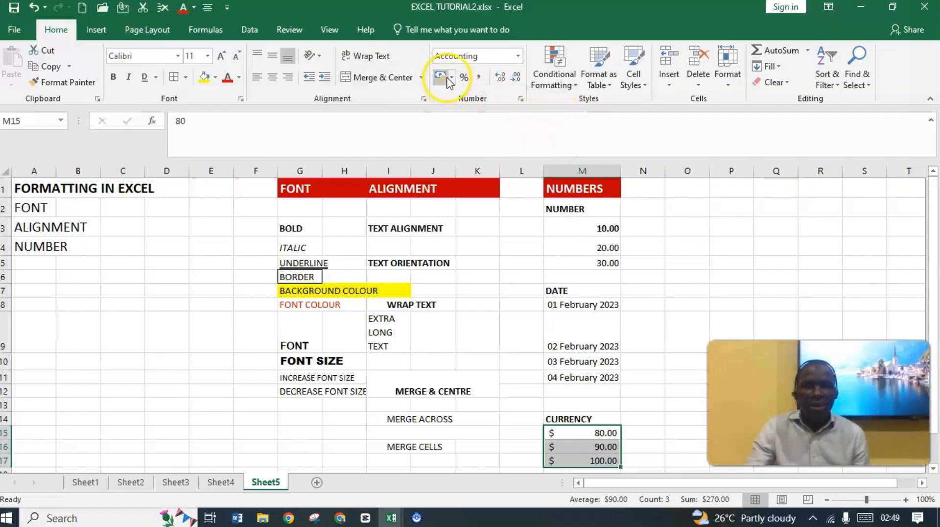
click(452, 78)
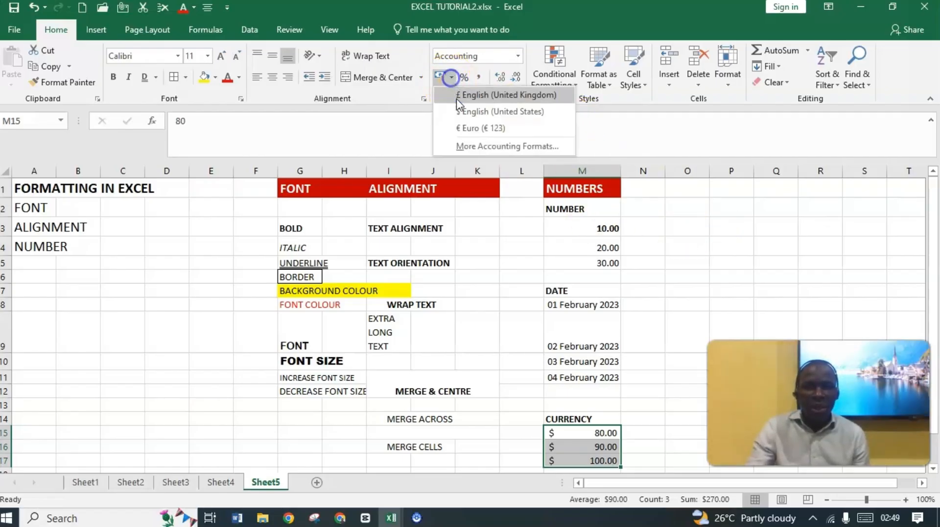
click(483, 146)
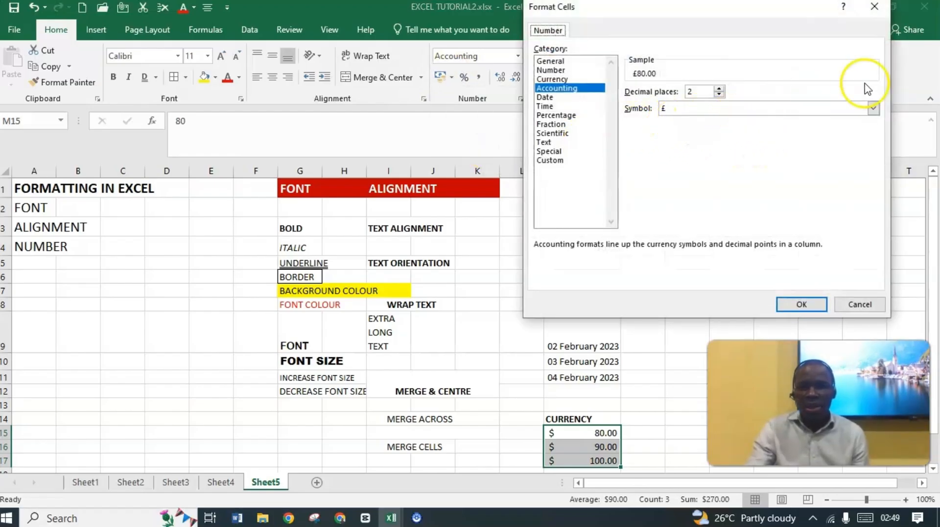
click(874, 108)
scroll(836, 164, down, 3)
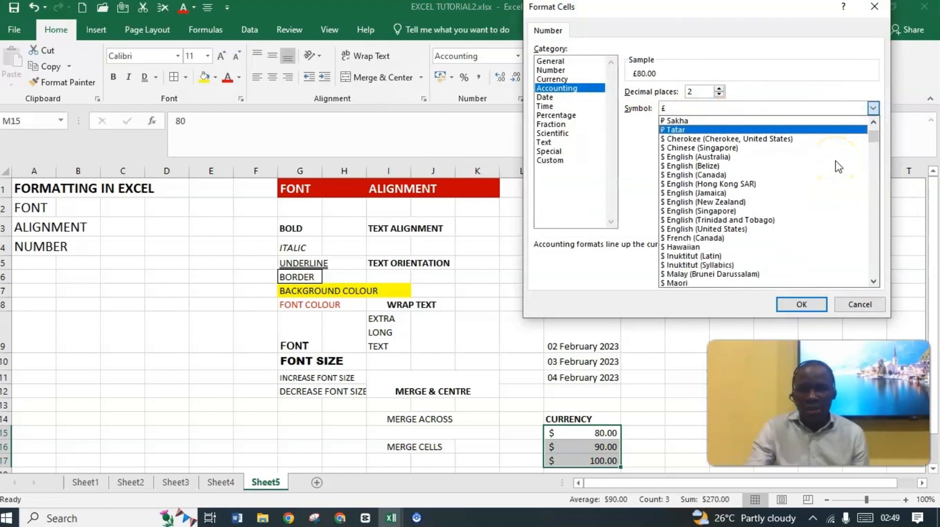
click(693, 229)
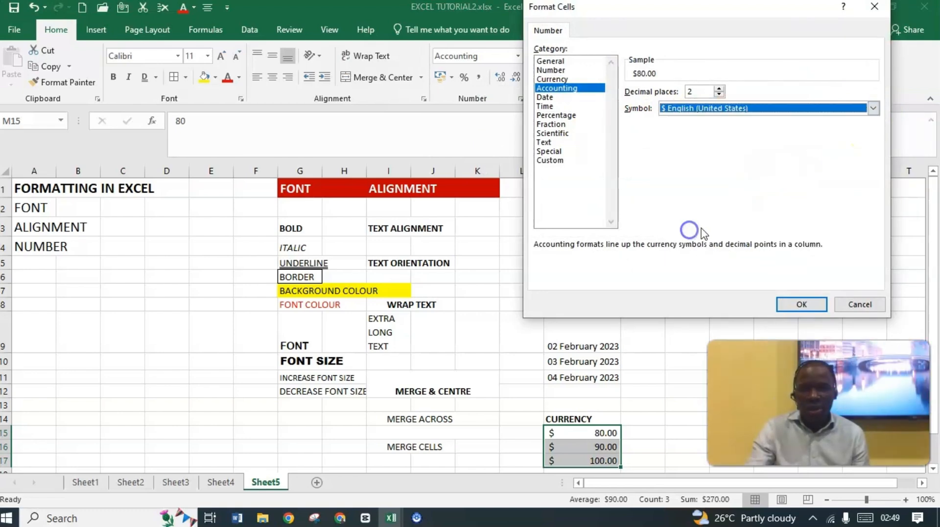
click(802, 304)
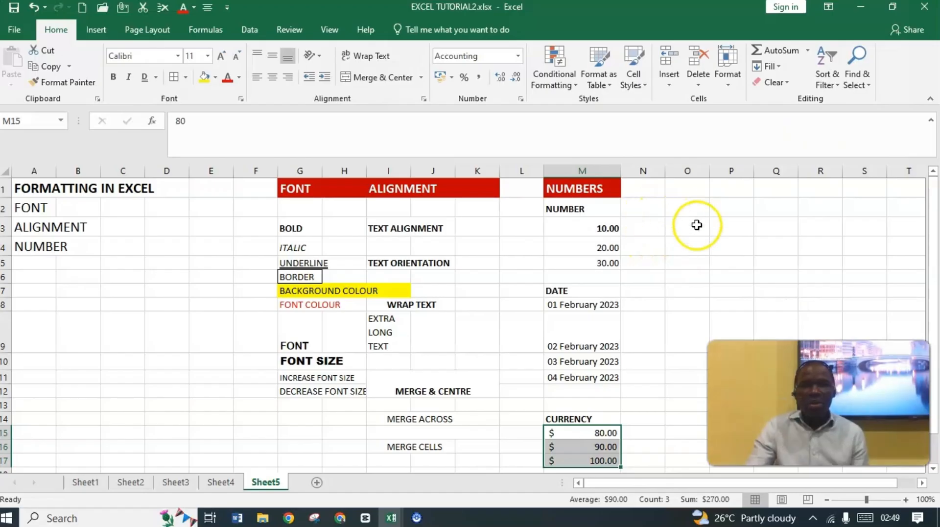